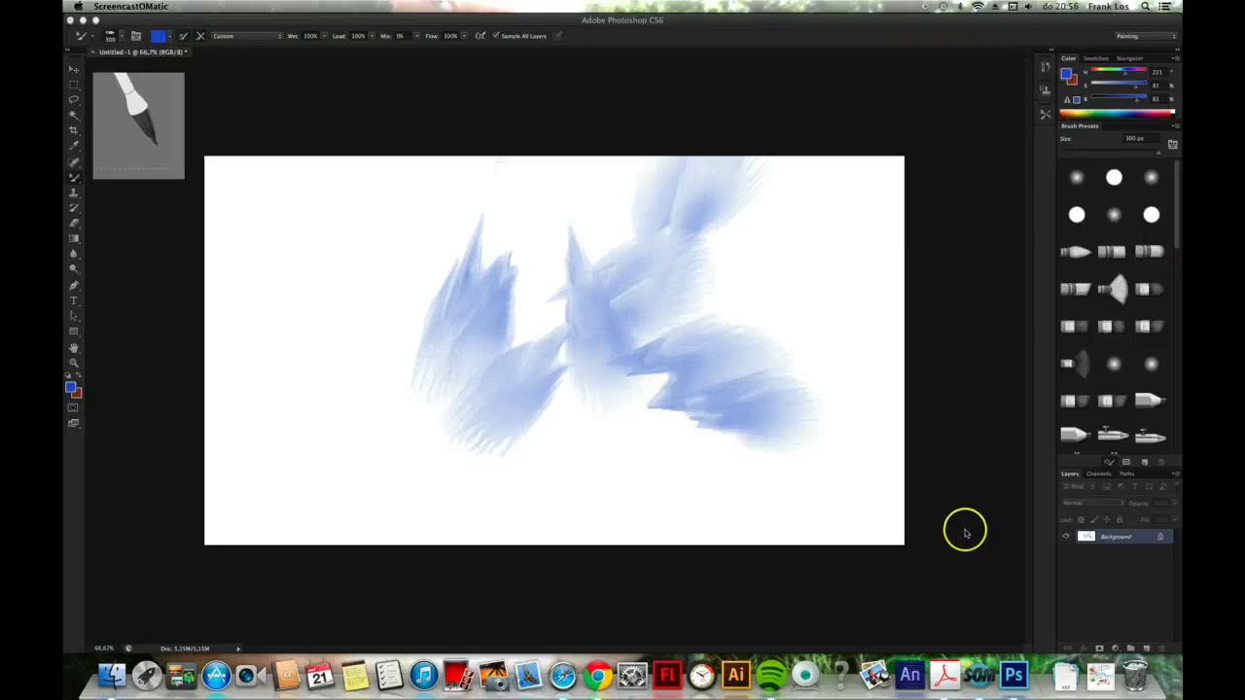
Switch to the 30 px round brush tip and paint a dark blue zigzag in the middle
click(1114, 179)
click(1044, 111)
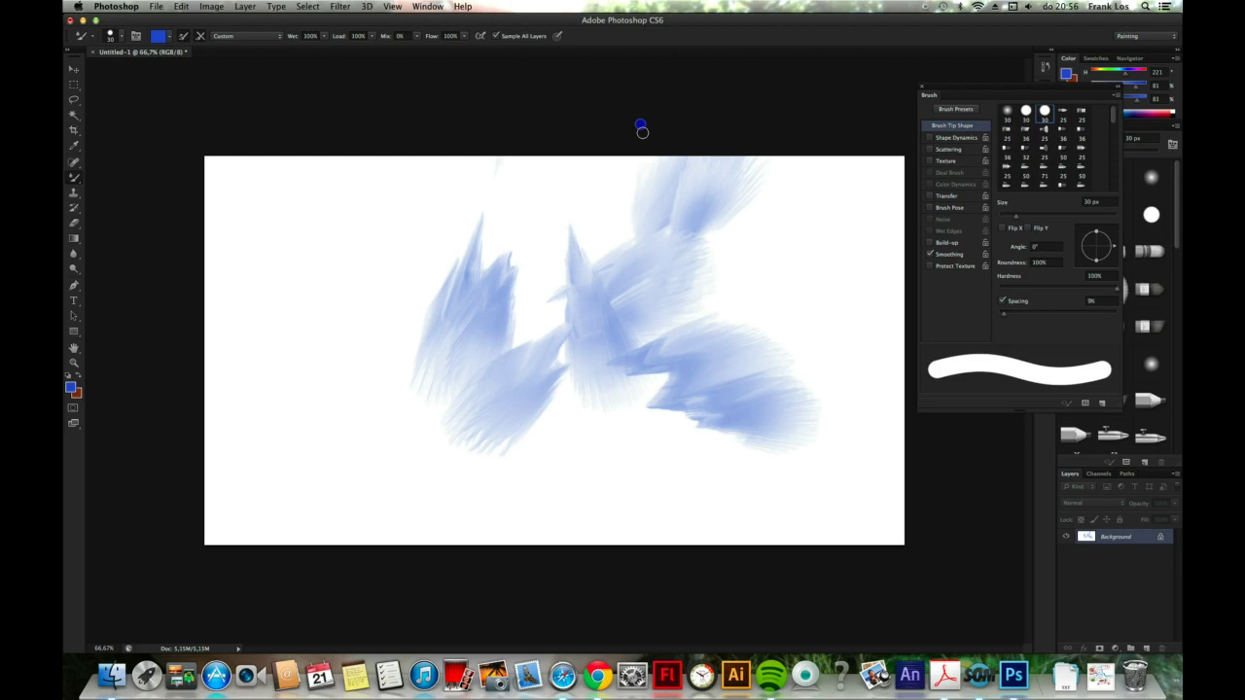
mouse_move(615, 305)
mouse_down()
mouse_move(667, 282)
mouse_move(689, 321)
mouse_up()
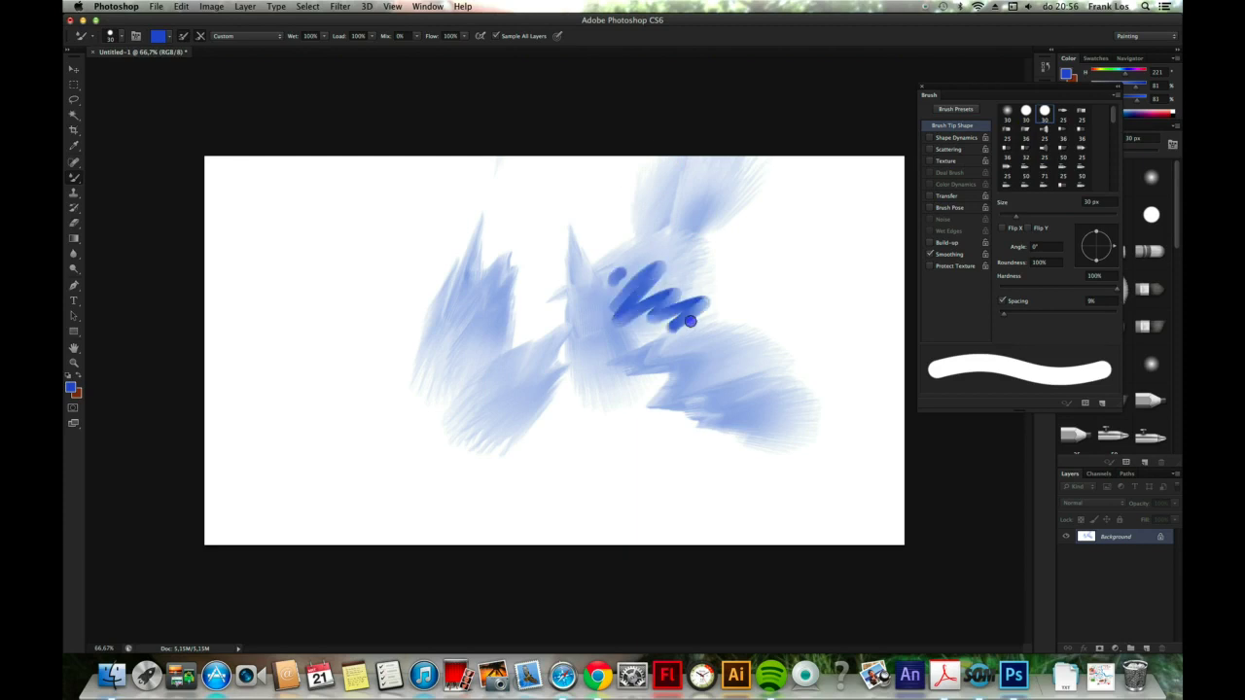
Enlarge the brush to 90 px and scribble blue over the right, left and remaining canvas
key(bracketright)
key(bracketright)
key(bracketright)
key(bracketright)
key(bracketright)
key(bracketright)
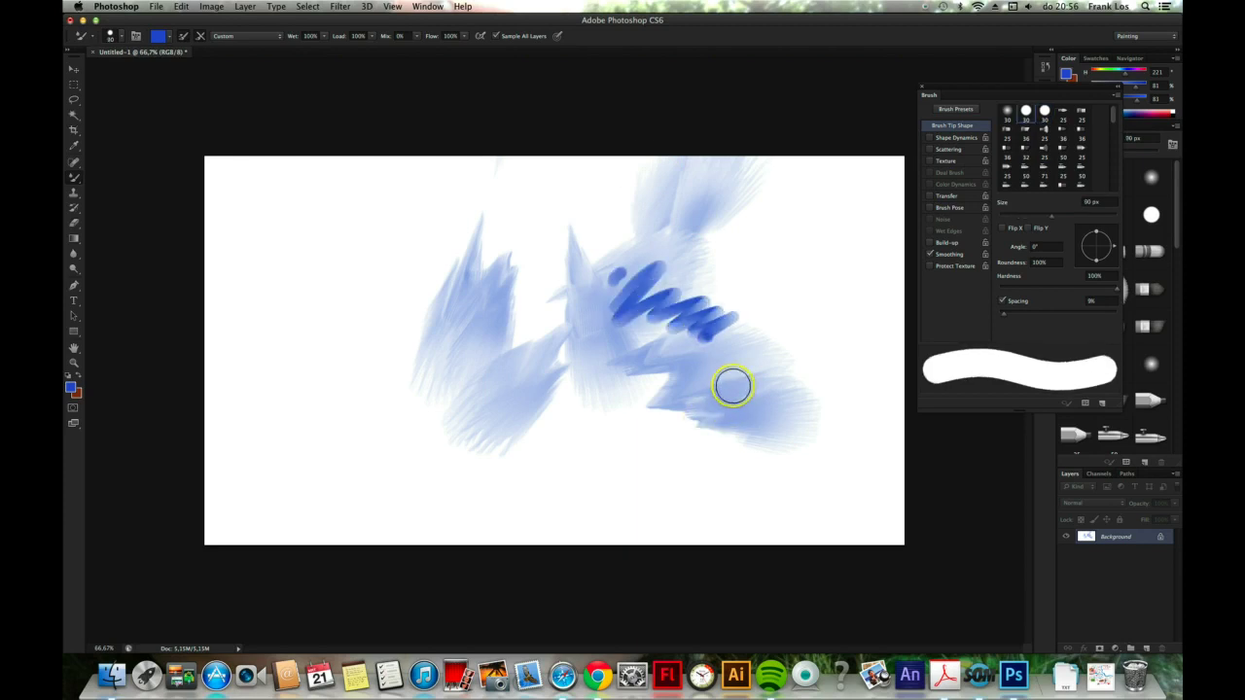
mouse_move(727, 368)
mouse_down()
mouse_move(709, 344)
mouse_move(716, 278)
mouse_move(788, 345)
mouse_up()
mouse_move(824, 271)
mouse_down()
mouse_move(745, 233)
mouse_move(728, 367)
mouse_move(819, 322)
mouse_move(744, 244)
mouse_move(806, 347)
mouse_move(768, 341)
mouse_move(733, 412)
mouse_up()
drag(503, 386, 448, 381)
mouse_move(436, 270)
mouse_down()
mouse_move(458, 258)
mouse_move(445, 384)
mouse_move(469, 394)
mouse_move(363, 458)
mouse_move(418, 370)
mouse_move(467, 398)
mouse_move(496, 458)
mouse_move(428, 409)
mouse_move(412, 256)
mouse_move(322, 344)
mouse_move(458, 356)
mouse_move(570, 308)
mouse_move(777, 401)
mouse_move(609, 425)
mouse_move(739, 419)
mouse_move(814, 439)
mouse_move(823, 489)
mouse_move(645, 464)
mouse_move(825, 521)
mouse_move(622, 550)
mouse_move(256, 381)
mouse_move(270, 528)
mouse_move(228, 510)
mouse_move(270, 486)
mouse_move(409, 462)
mouse_move(368, 402)
mouse_move(306, 416)
mouse_move(514, 250)
mouse_move(347, 261)
mouse_move(322, 206)
mouse_move(277, 163)
mouse_move(200, 334)
mouse_move(224, 428)
mouse_move(780, 178)
mouse_move(448, 558)
mouse_move(851, 521)
mouse_up()
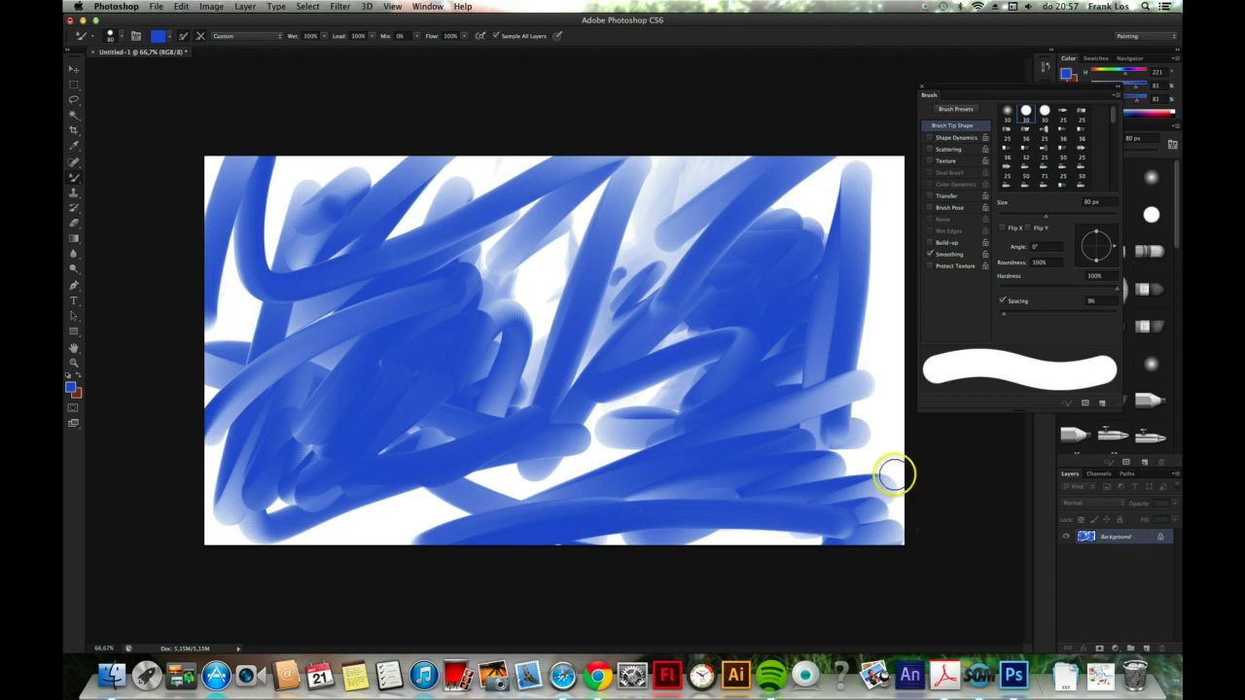
Choose a light salmon-orange and paint strokes along the right edge, left side and bottom
mouse_move(746, 427)
mouse_down()
mouse_move(752, 346)
mouse_move(738, 347)
mouse_up()
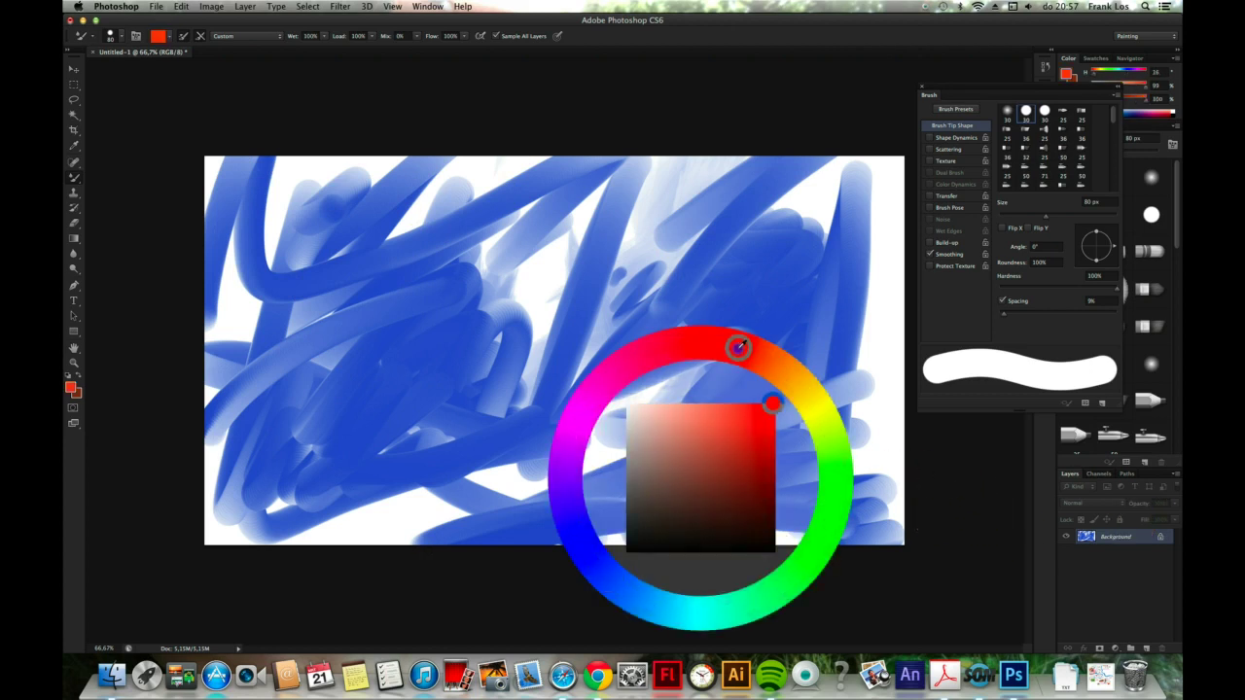
mouse_move(714, 415)
mouse_down()
mouse_move(736, 410)
mouse_move(736, 389)
mouse_move(749, 403)
mouse_move(717, 422)
mouse_move(780, 354)
mouse_move(781, 333)
mouse_move(794, 397)
mouse_move(758, 436)
mouse_move(803, 467)
mouse_move(742, 472)
mouse_move(786, 412)
mouse_move(836, 383)
mouse_move(869, 311)
mouse_move(860, 481)
mouse_up()
mouse_move(750, 342)
mouse_down()
mouse_move(517, 341)
mouse_move(651, 208)
mouse_move(648, 266)
mouse_move(694, 286)
mouse_move(658, 318)
mouse_move(632, 295)
mouse_move(723, 324)
mouse_move(600, 350)
mouse_move(561, 272)
mouse_move(529, 334)
mouse_move(742, 392)
mouse_move(680, 429)
mouse_up()
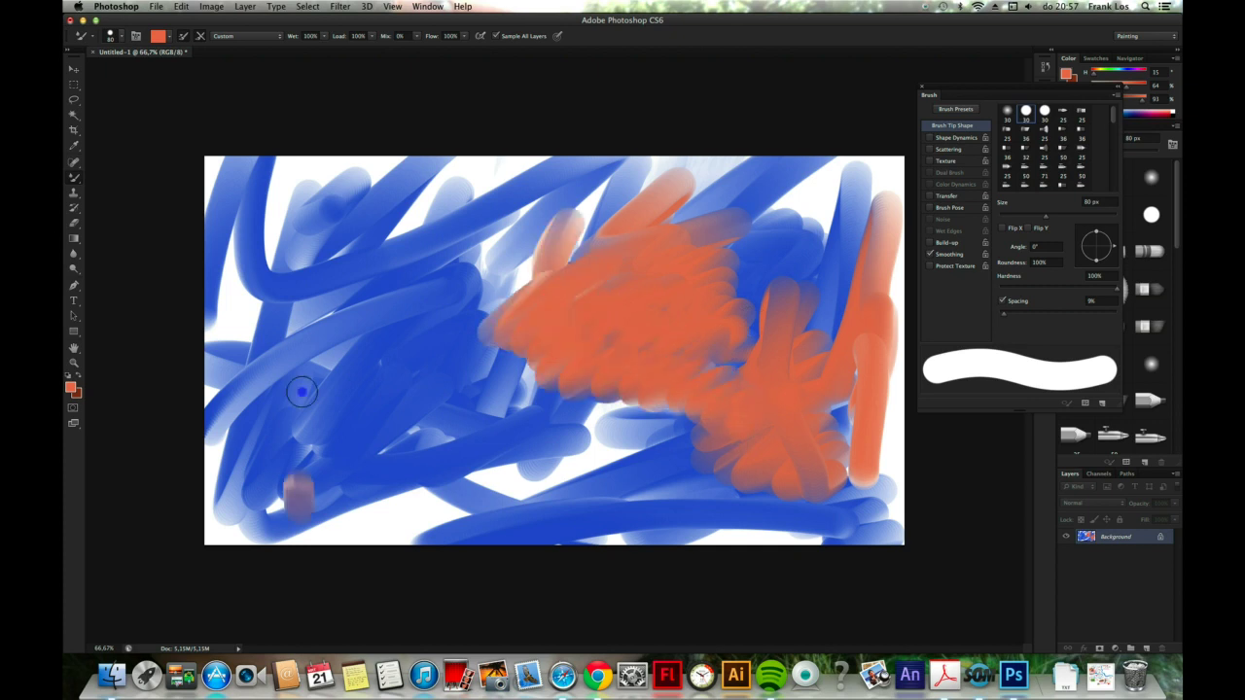
mouse_move(310, 189)
mouse_down()
mouse_move(286, 513)
mouse_move(447, 224)
mouse_up()
mouse_move(344, 398)
mouse_down()
mouse_move(364, 480)
mouse_move(530, 477)
mouse_move(725, 515)
mouse_move(895, 481)
mouse_up()
Extend the orange bottom band, then switch to magenta and paint a patch across the centre
mouse_move(433, 330)
mouse_down()
mouse_move(512, 172)
mouse_move(492, 215)
mouse_move(603, 194)
mouse_move(231, 189)
mouse_move(221, 347)
mouse_up()
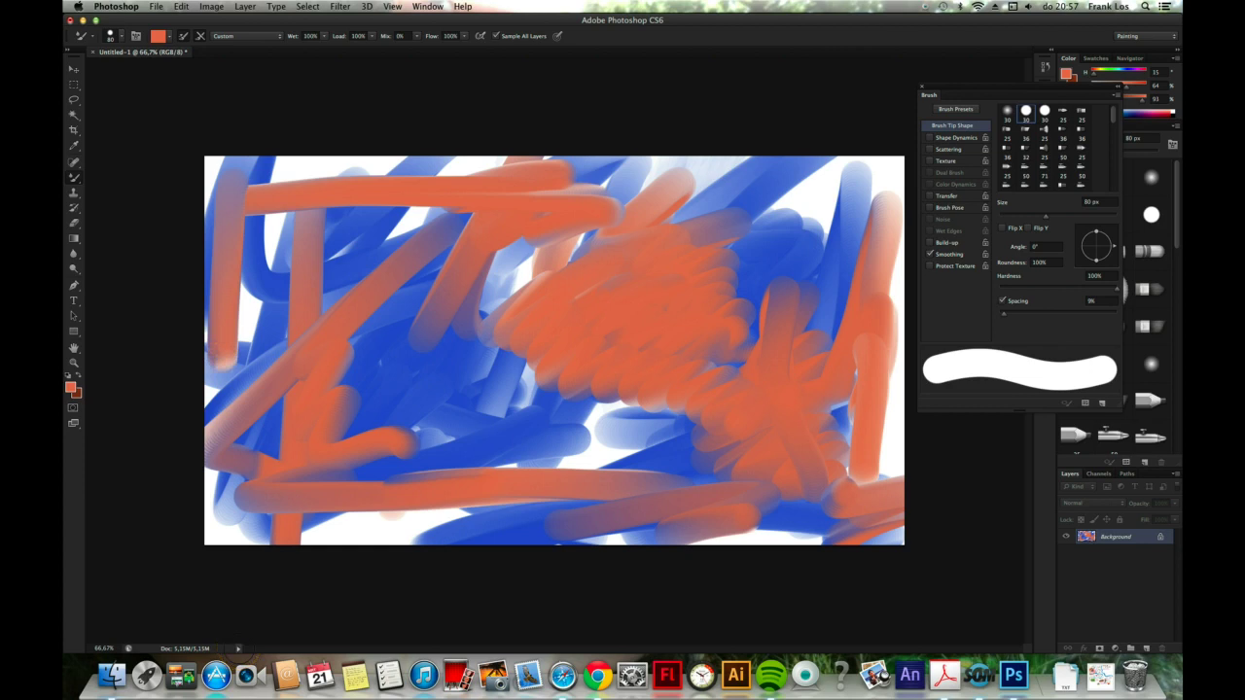
mouse_move(804, 398)
mouse_down()
mouse_move(749, 328)
mouse_move(820, 420)
mouse_move(759, 336)
mouse_move(793, 409)
mouse_move(819, 416)
mouse_up()
mouse_move(580, 417)
mouse_down()
mouse_move(661, 418)
mouse_move(698, 441)
mouse_move(636, 425)
mouse_move(636, 370)
mouse_move(644, 408)
mouse_move(629, 473)
mouse_move(798, 425)
mouse_move(736, 408)
mouse_move(784, 450)
mouse_move(719, 358)
mouse_move(758, 311)
mouse_up()
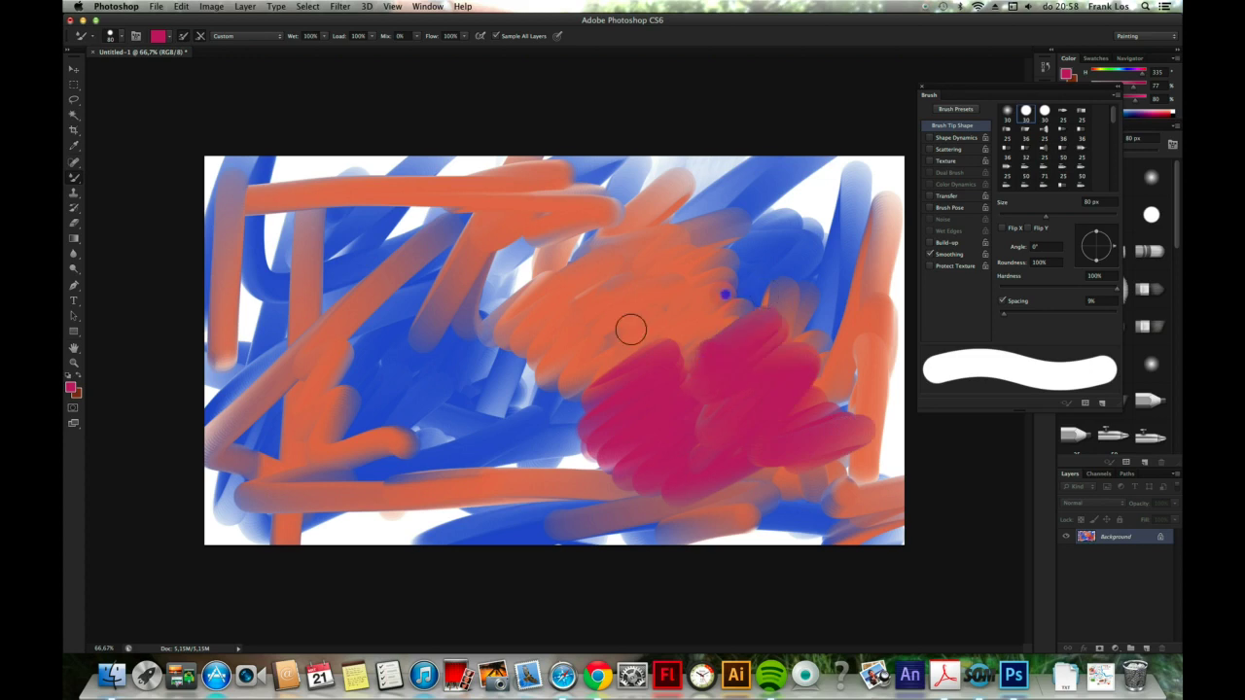
Grow the magenta patch up and left, and add magenta strokes over the lower areas and bottom
mouse_move(588, 316)
mouse_down()
mouse_move(511, 242)
mouse_move(508, 223)
mouse_move(385, 253)
mouse_move(253, 259)
mouse_move(415, 269)
mouse_move(445, 303)
mouse_move(404, 347)
mouse_up()
mouse_move(348, 506)
mouse_down()
mouse_move(347, 467)
mouse_move(347, 500)
mouse_move(428, 486)
mouse_up()
mouse_move(828, 499)
mouse_down()
mouse_move(899, 518)
mouse_move(875, 477)
mouse_up()
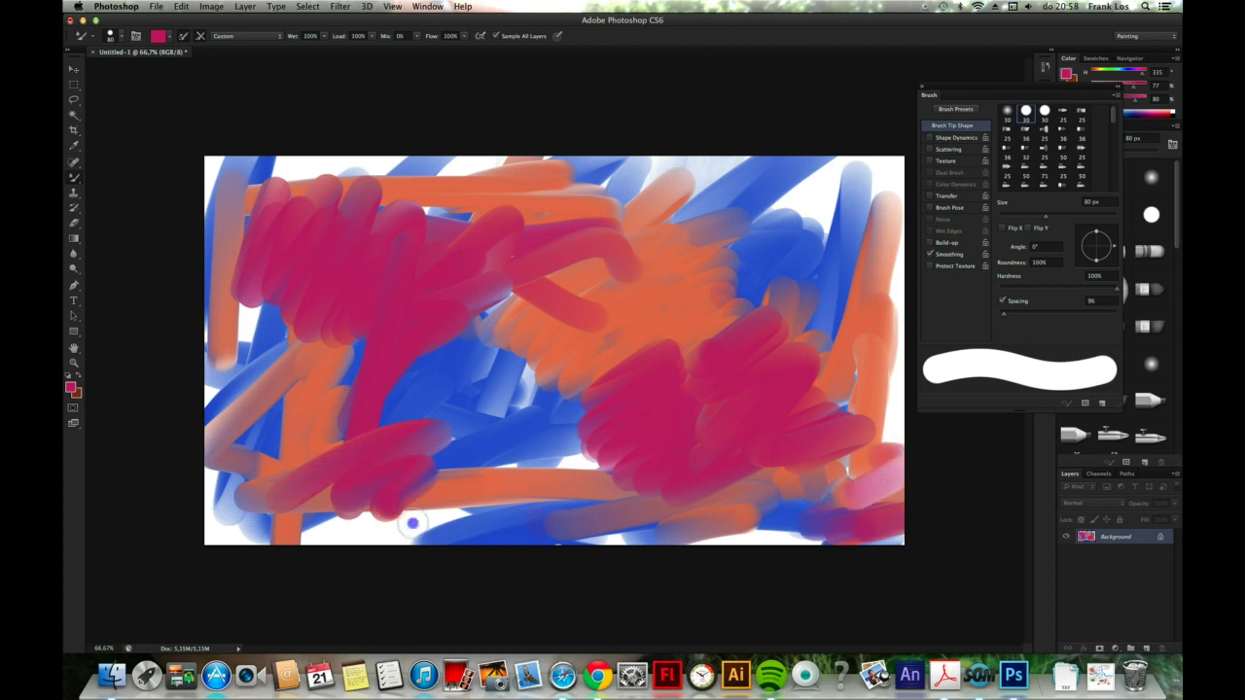
drag(411, 520, 535, 525)
Dab and smear more paint near the bottom, right edge and lower-left corner, then pick light pink
click(783, 476)
drag(860, 350, 885, 436)
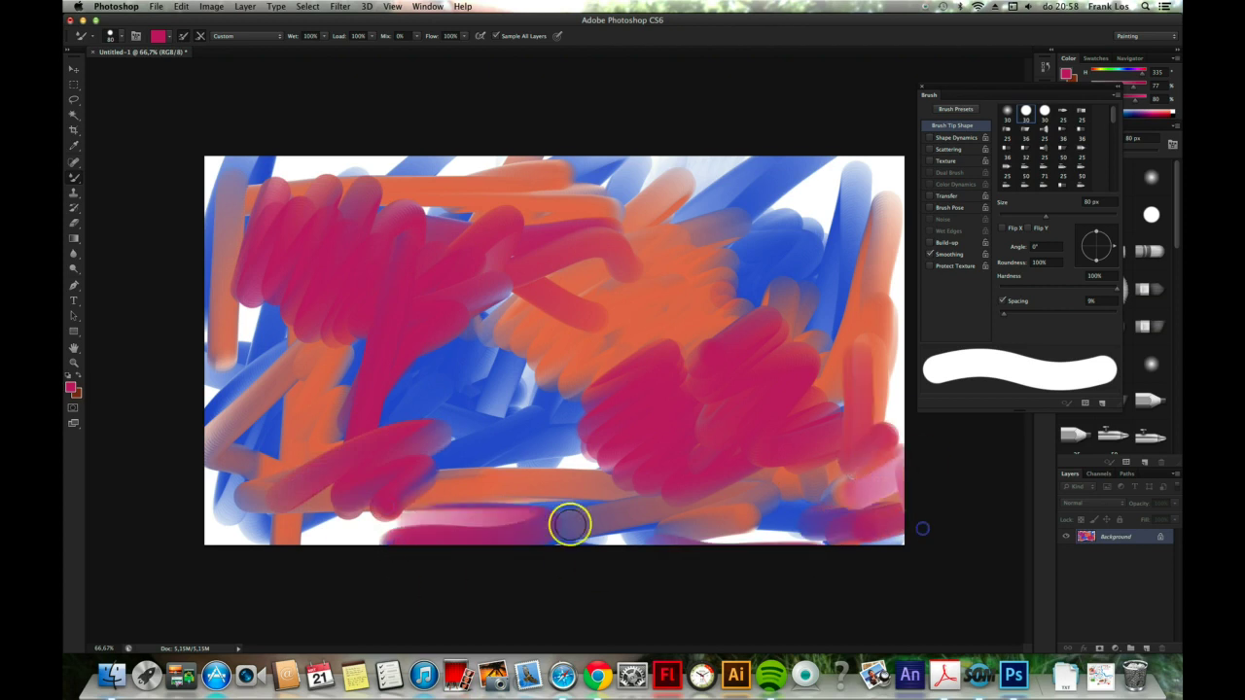
drag(222, 535, 204, 508)
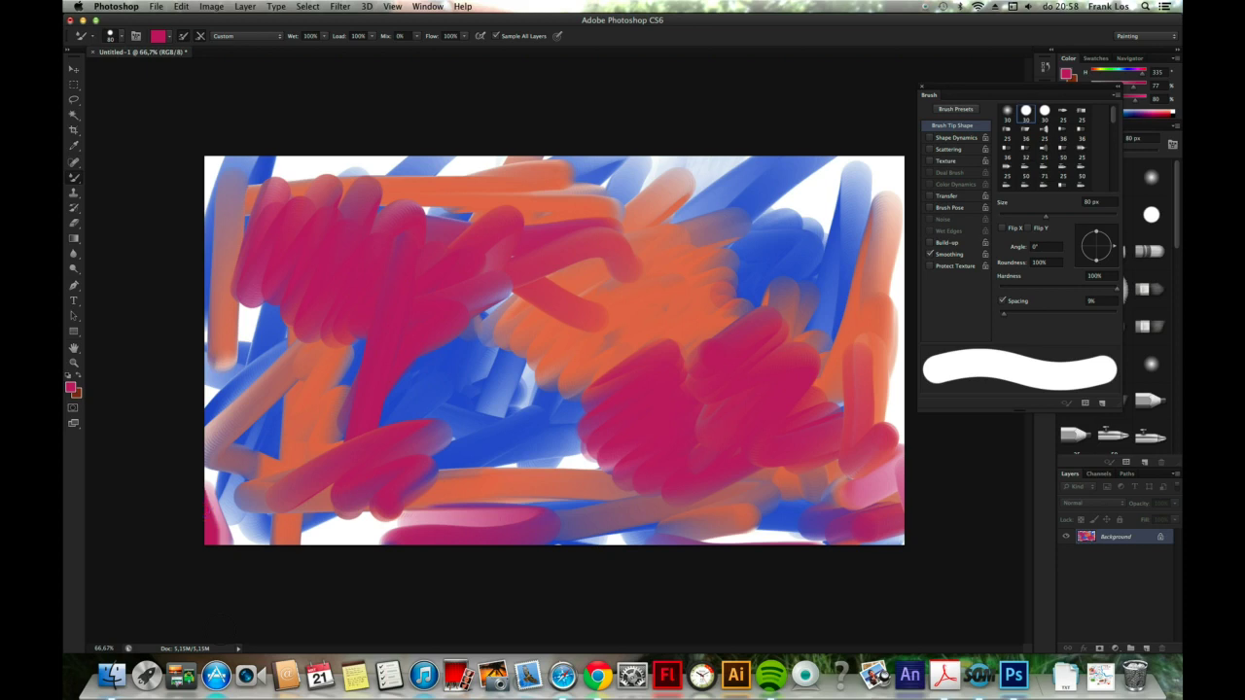
drag(691, 419, 596, 399)
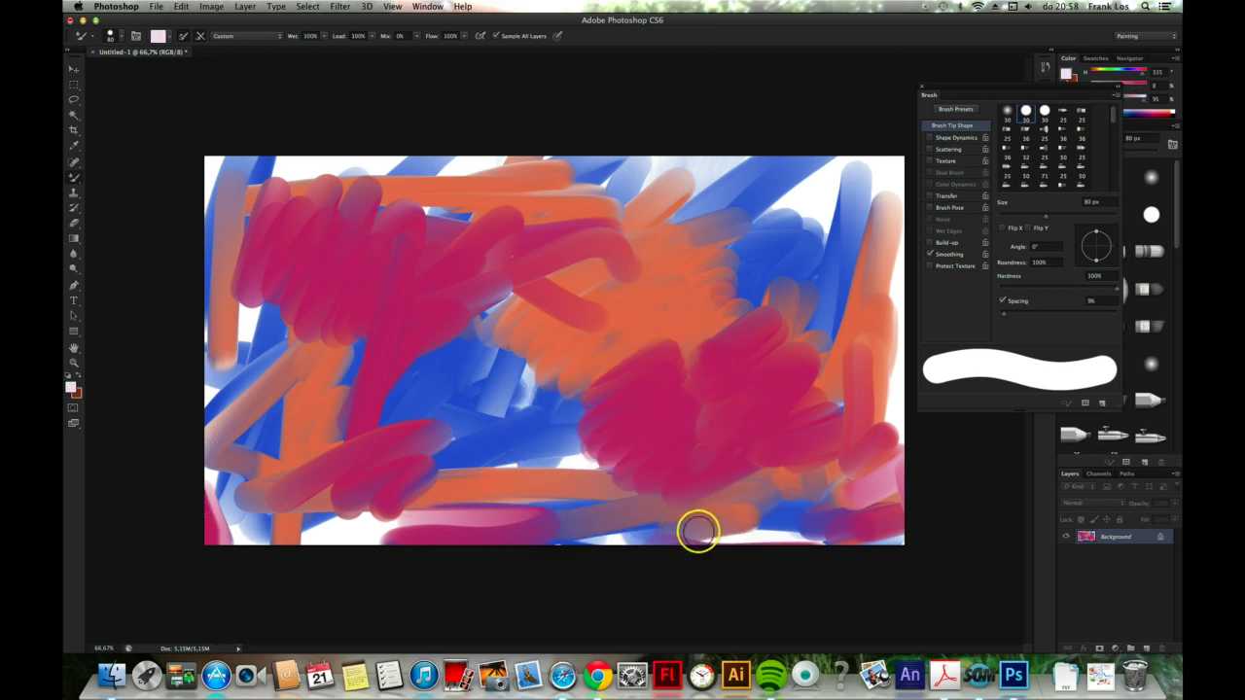
Set Wet 100% and Mix 58%, smear pale pink into the left magenta, and shrink the brush to 30 px
click(324, 36)
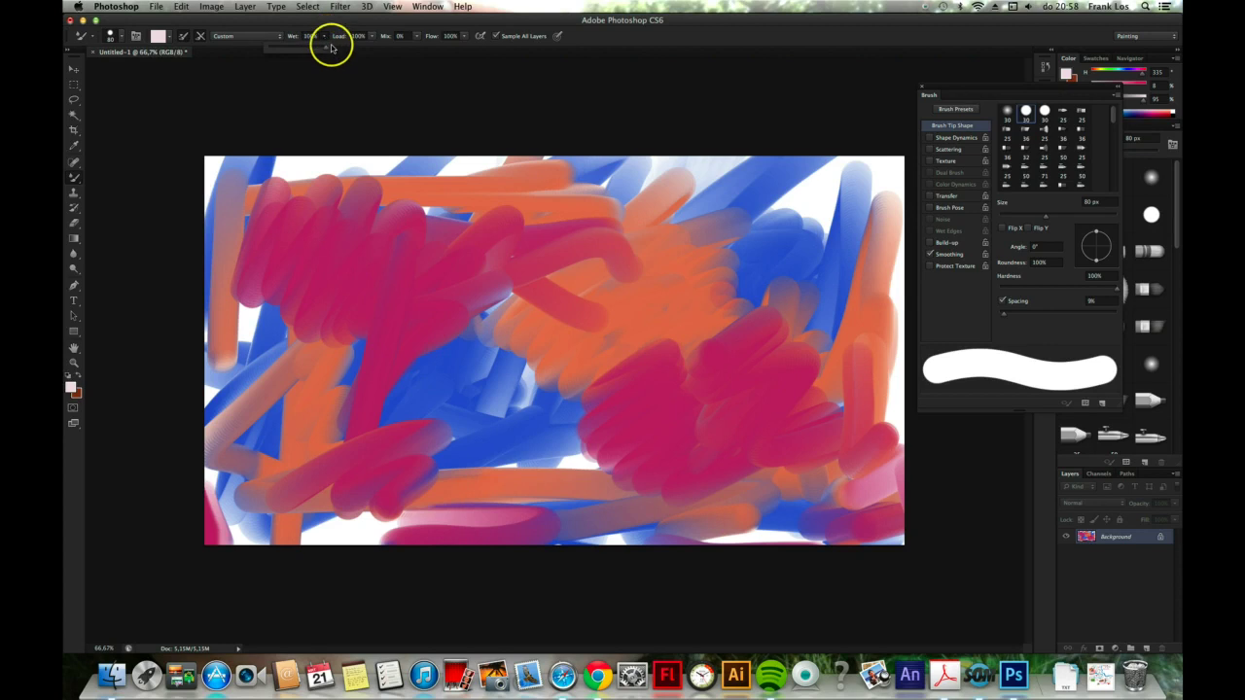
mouse_move(372, 102)
mouse_down()
mouse_move(443, 68)
mouse_move(415, 45)
mouse_up()
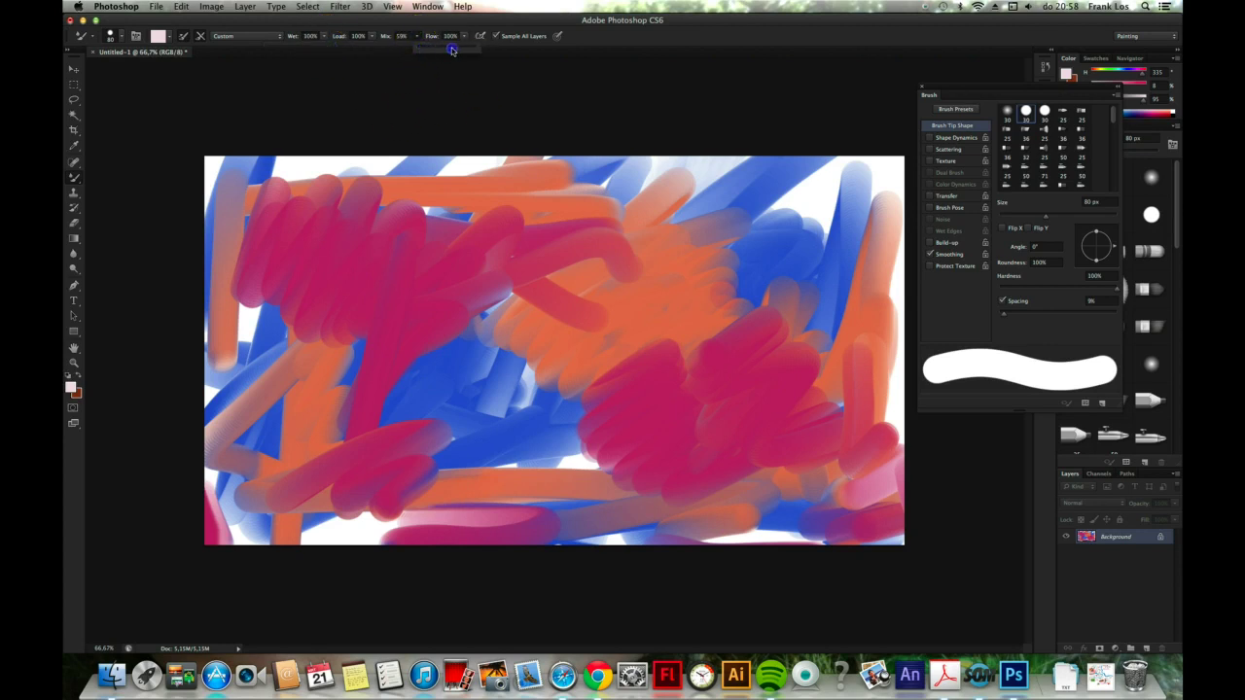
click(564, 175)
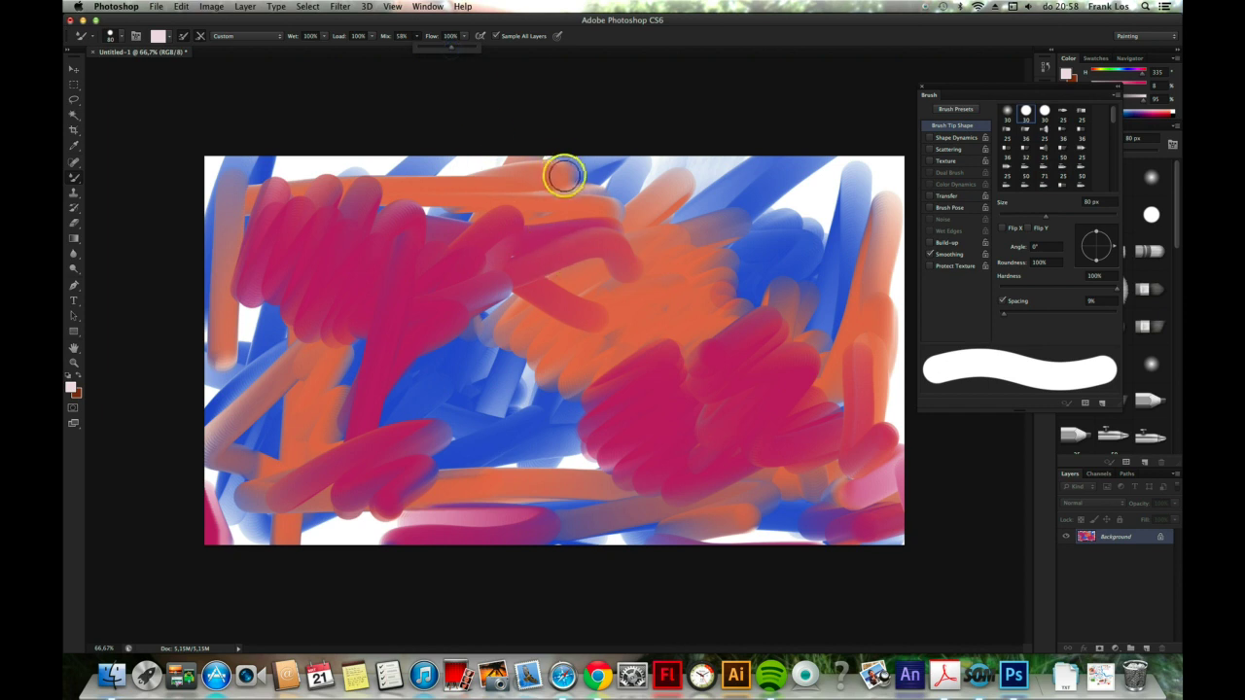
drag(557, 165, 465, 298)
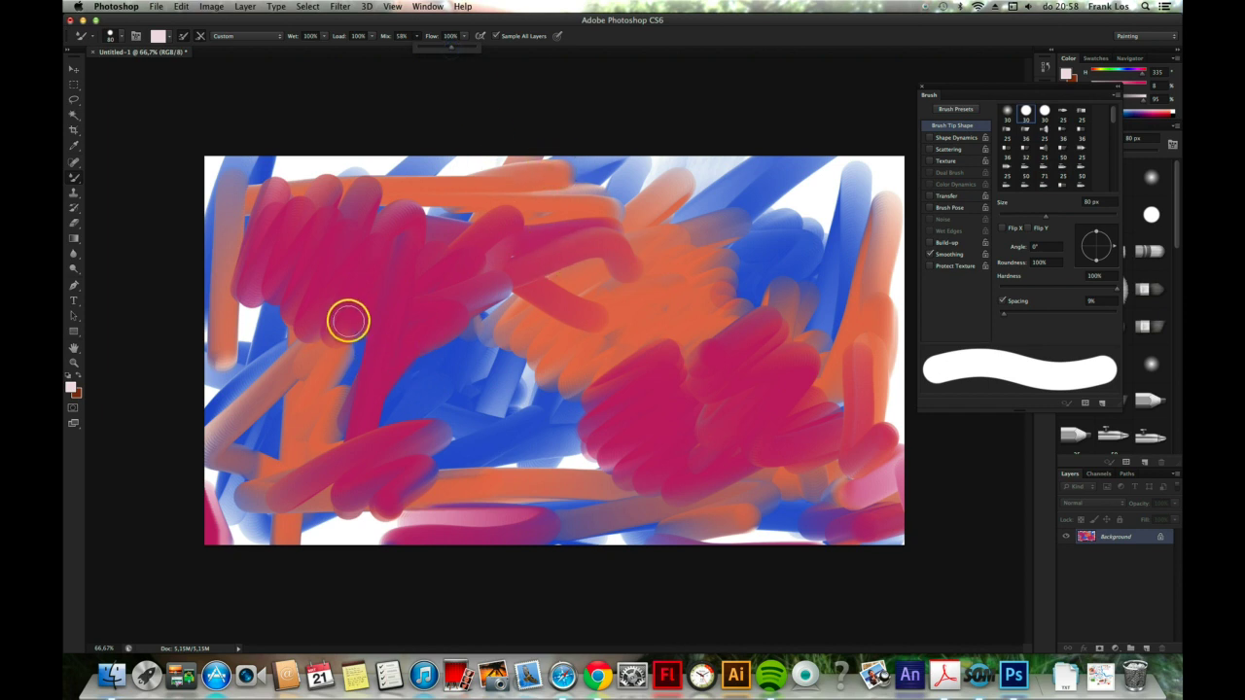
key(bracketleft)
key(bracketleft)
key(bracketleft)
key(bracketleft)
key(bracketleft)
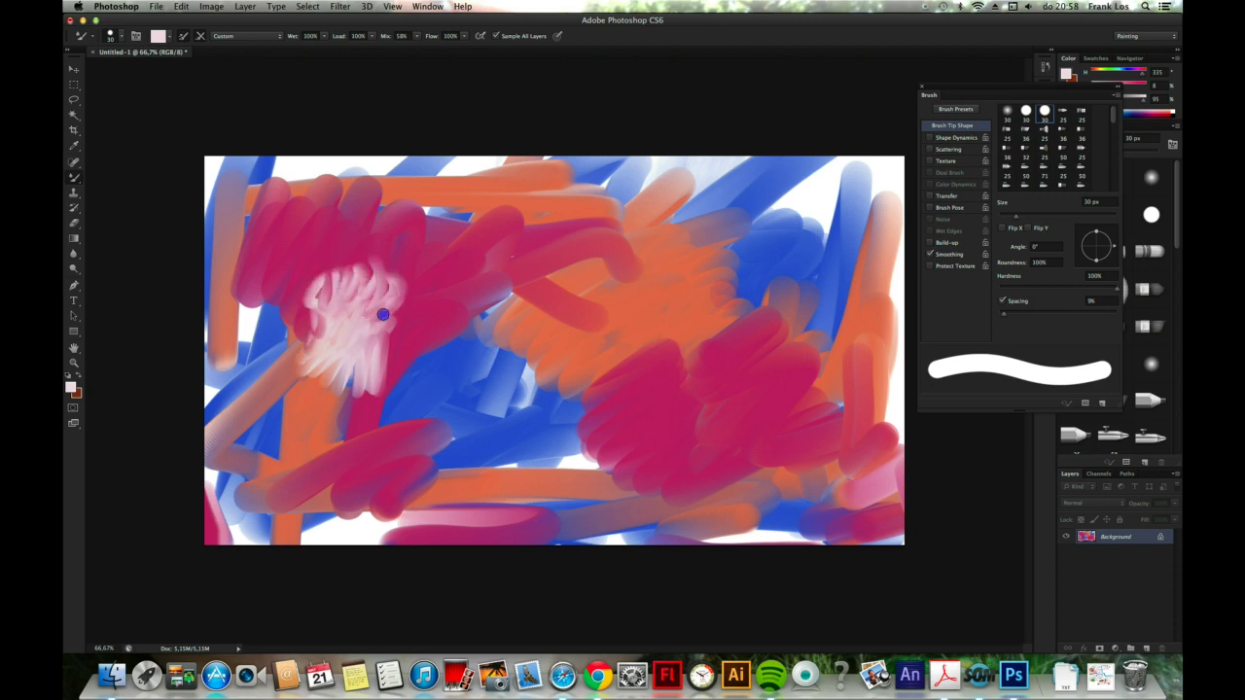
With a 50 px brush, paint the left figure's pale pink head, body and a curl in the head
key(bracketright)
key(bracketright)
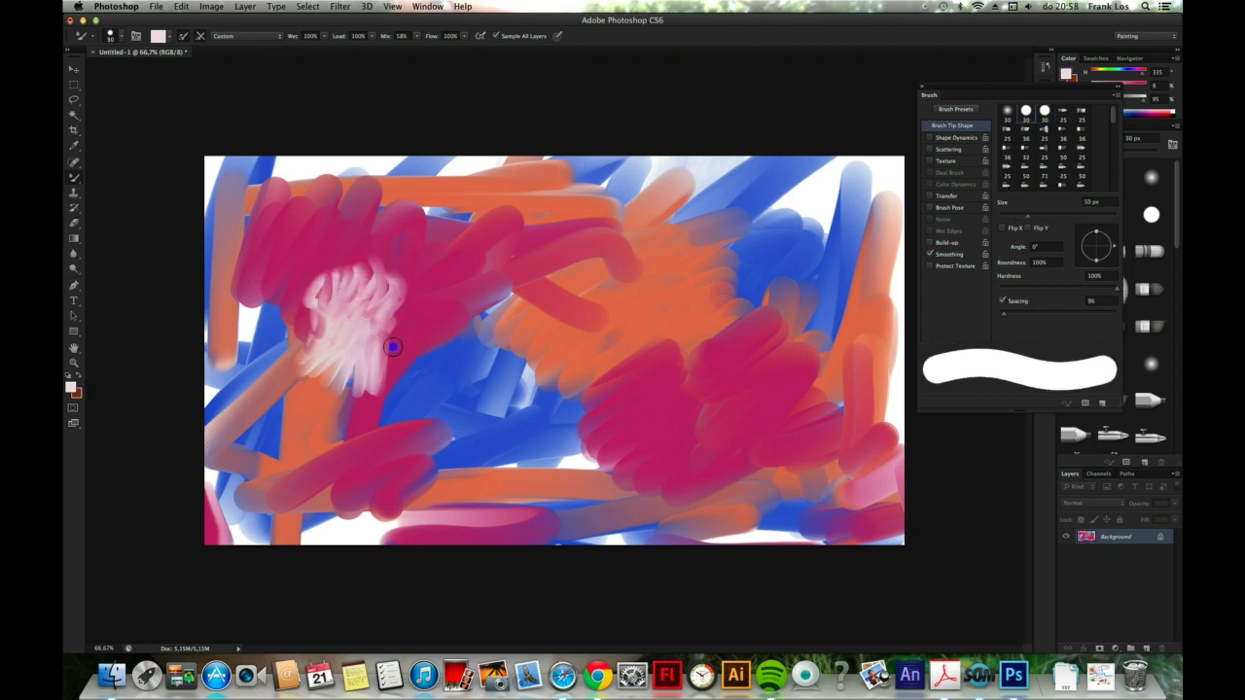
drag(392, 346, 356, 386)
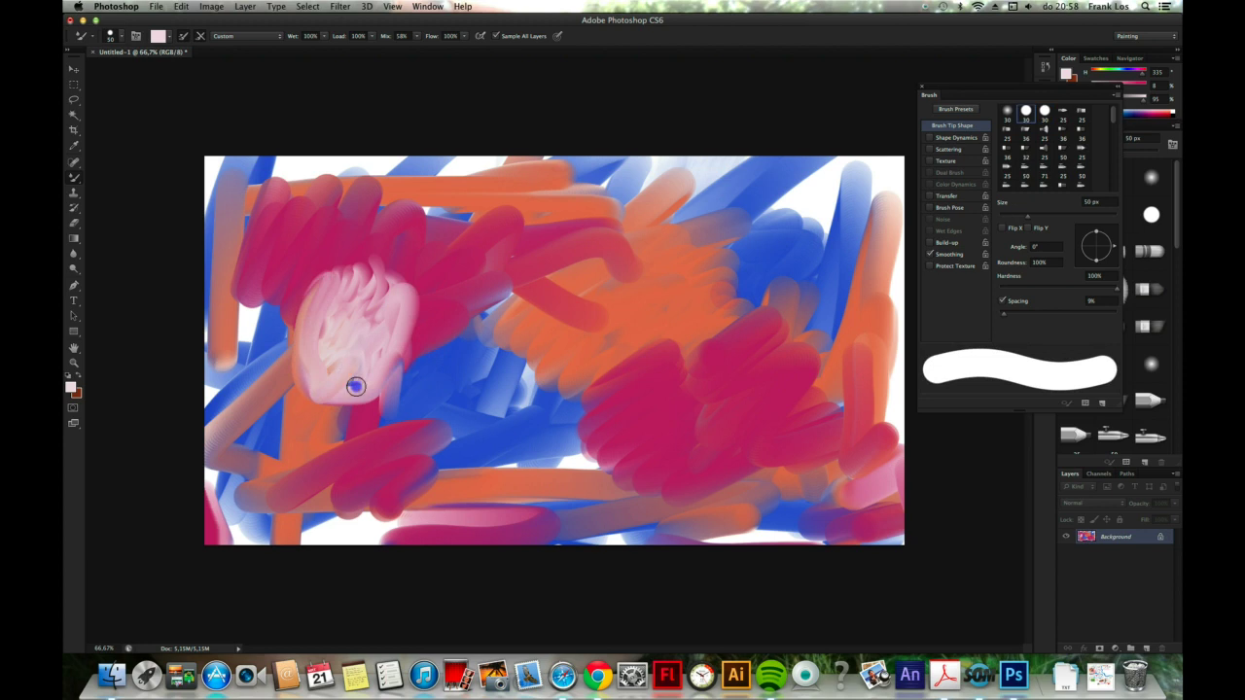
mouse_move(327, 405)
mouse_down()
mouse_move(303, 444)
mouse_move(420, 434)
mouse_move(379, 562)
mouse_up()
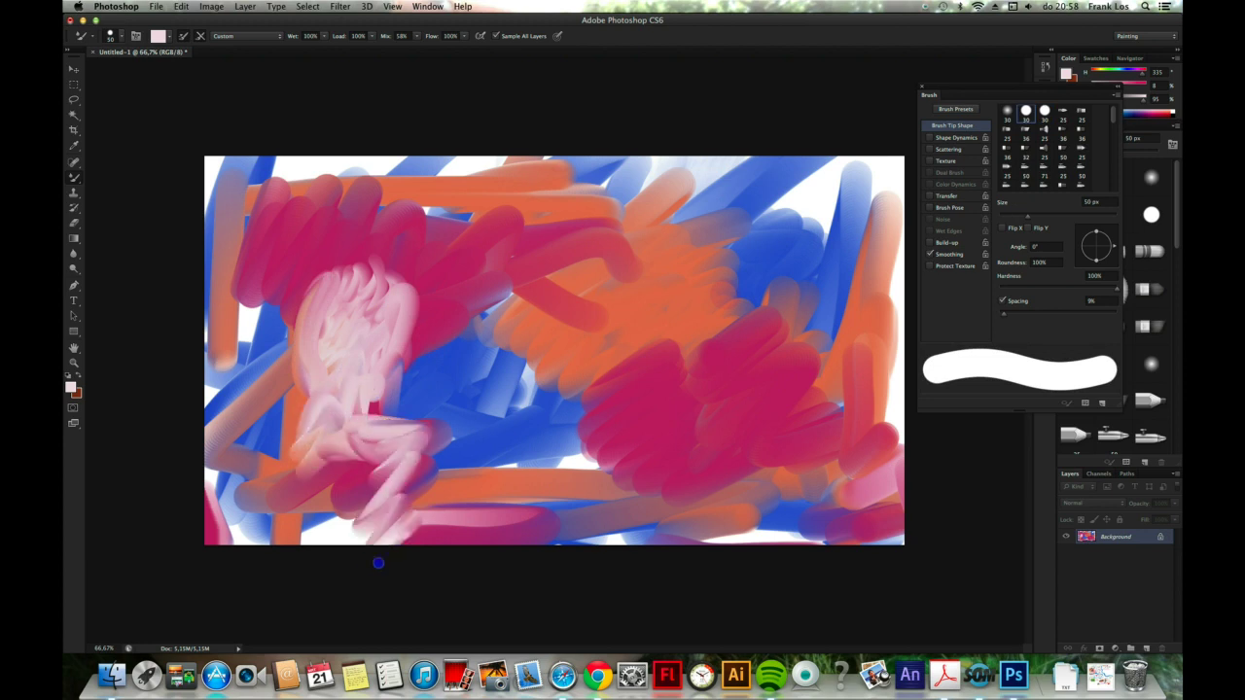
mouse_move(408, 524)
mouse_down()
mouse_move(349, 479)
mouse_move(278, 478)
mouse_move(291, 447)
mouse_move(264, 526)
mouse_move(311, 471)
mouse_move(340, 554)
mouse_up()
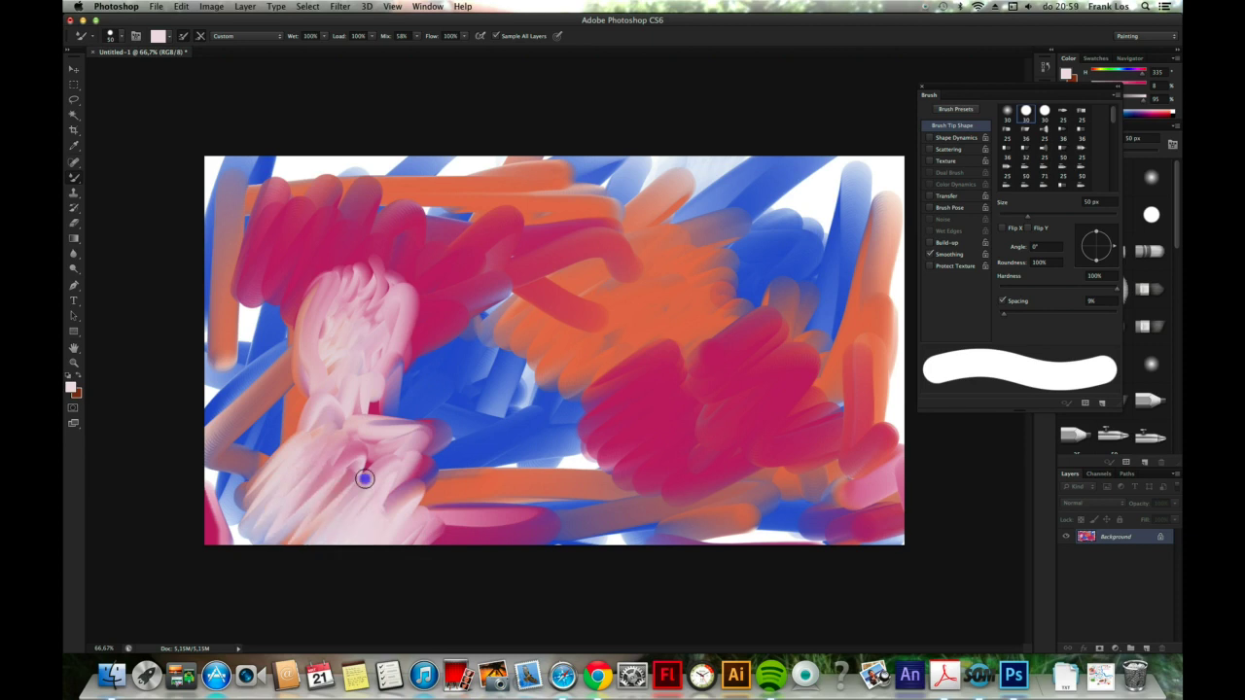
mouse_move(376, 441)
mouse_down()
mouse_move(404, 525)
mouse_move(428, 442)
mouse_move(379, 418)
mouse_move(402, 292)
mouse_move(389, 347)
mouse_up()
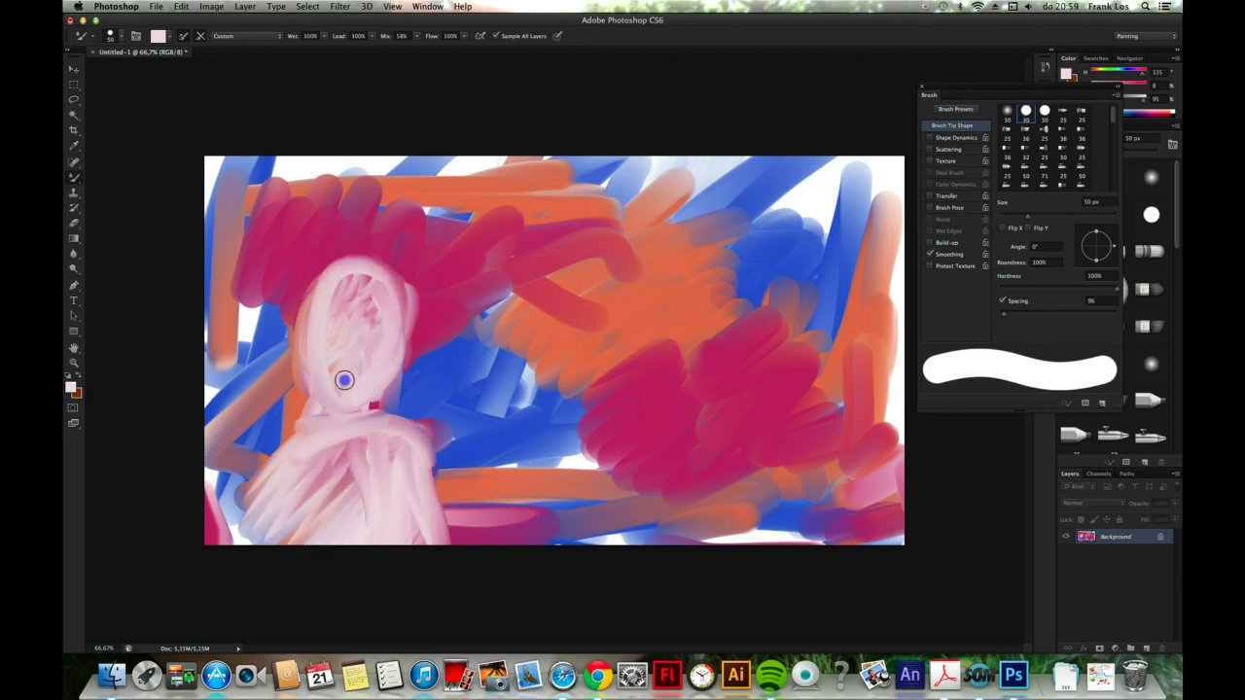
drag(344, 380, 338, 381)
Add the figure's raised arm, lower-body strokes and a head arc, then a striped pale shape centre
mouse_move(278, 475)
mouse_down()
mouse_move(248, 268)
mouse_move(254, 447)
mouse_move(258, 273)
mouse_move(416, 204)
mouse_move(448, 291)
mouse_move(433, 204)
mouse_up()
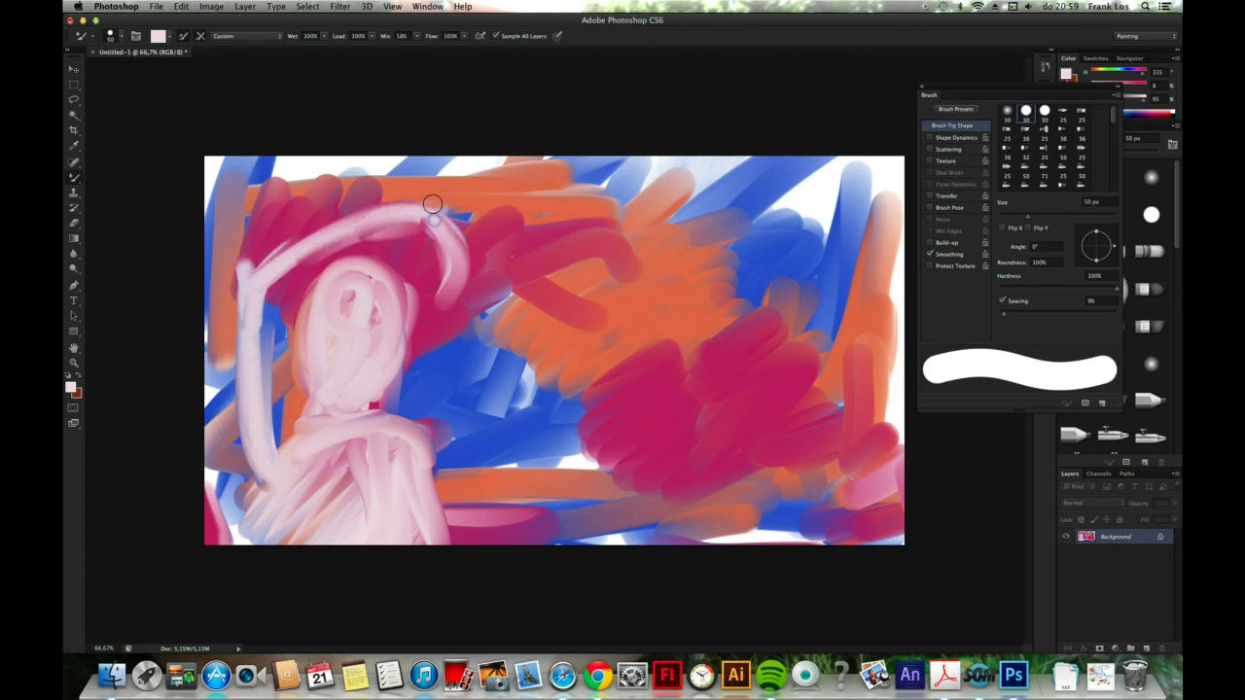
mouse_move(258, 381)
mouse_down()
mouse_move(276, 440)
mouse_move(334, 472)
mouse_move(280, 363)
mouse_up()
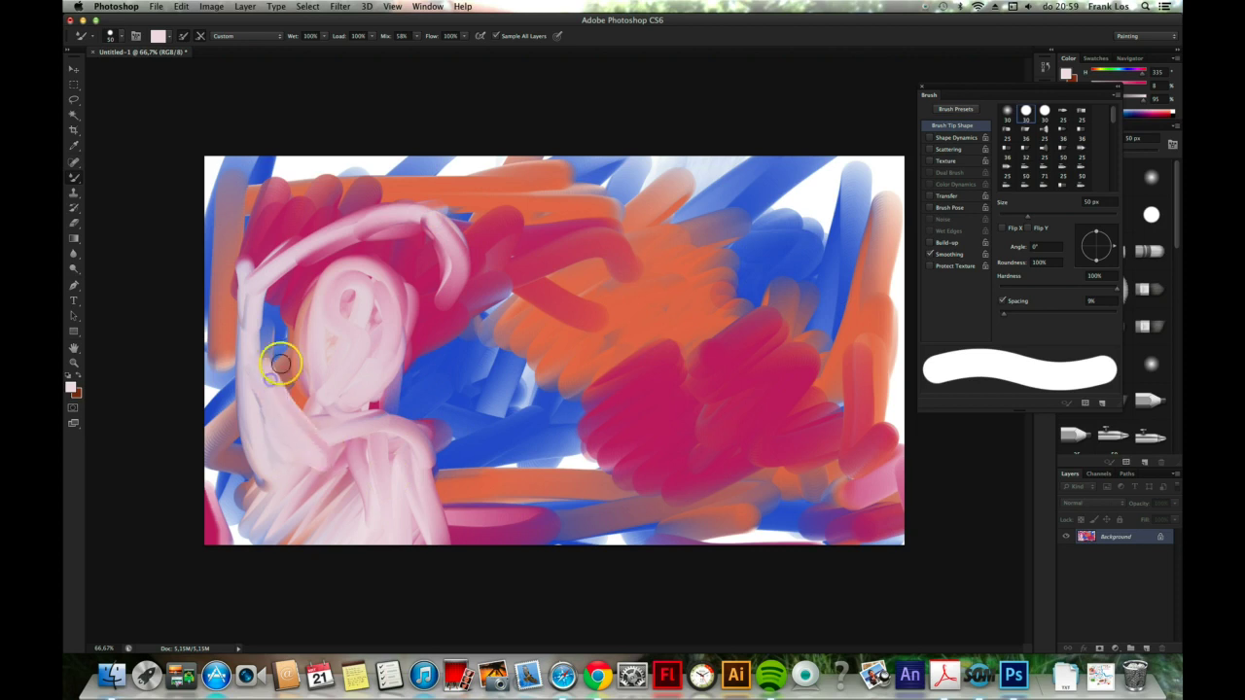
mouse_move(282, 536)
mouse_down()
mouse_move(311, 522)
mouse_move(331, 542)
mouse_move(266, 558)
mouse_up()
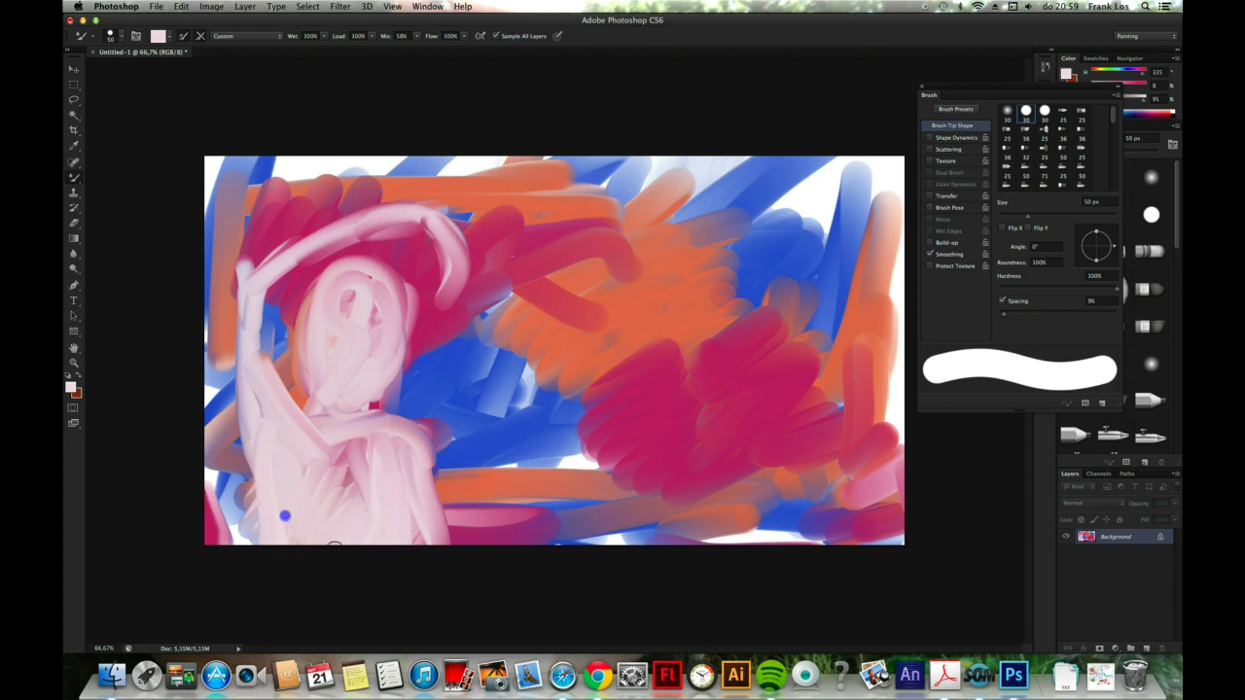
mouse_move(440, 455)
mouse_down()
mouse_move(487, 525)
mouse_move(447, 467)
mouse_move(428, 515)
mouse_move(466, 550)
mouse_move(399, 437)
mouse_move(484, 552)
mouse_up()
mouse_move(333, 248)
mouse_down()
mouse_move(416, 214)
mouse_move(442, 284)
mouse_up()
mouse_move(569, 268)
mouse_down()
mouse_move(530, 286)
mouse_move(516, 375)
mouse_move(637, 433)
mouse_move(616, 264)
mouse_move(590, 249)
mouse_move(569, 298)
mouse_move(573, 350)
mouse_move(653, 347)
mouse_move(603, 409)
mouse_move(531, 584)
mouse_move(583, 458)
mouse_move(585, 554)
mouse_move(624, 582)
mouse_up()
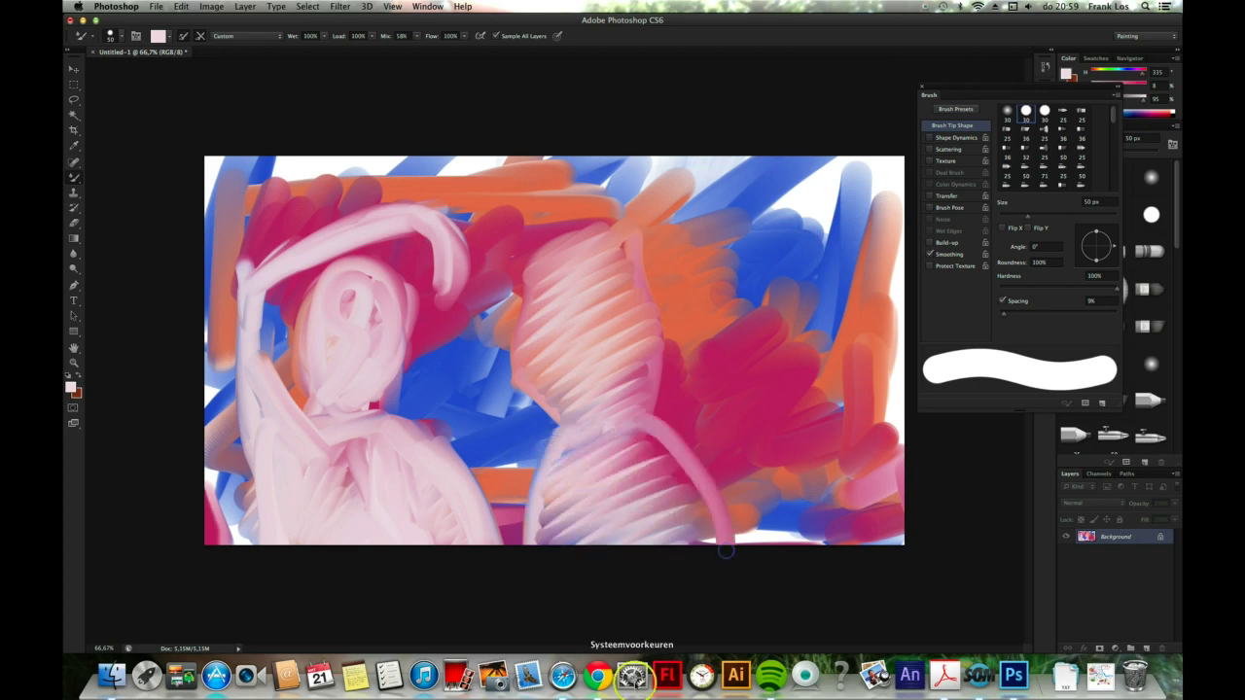
Brighten the middle figure with a curved arm and pale pink over its striped body
drag(658, 439, 697, 499)
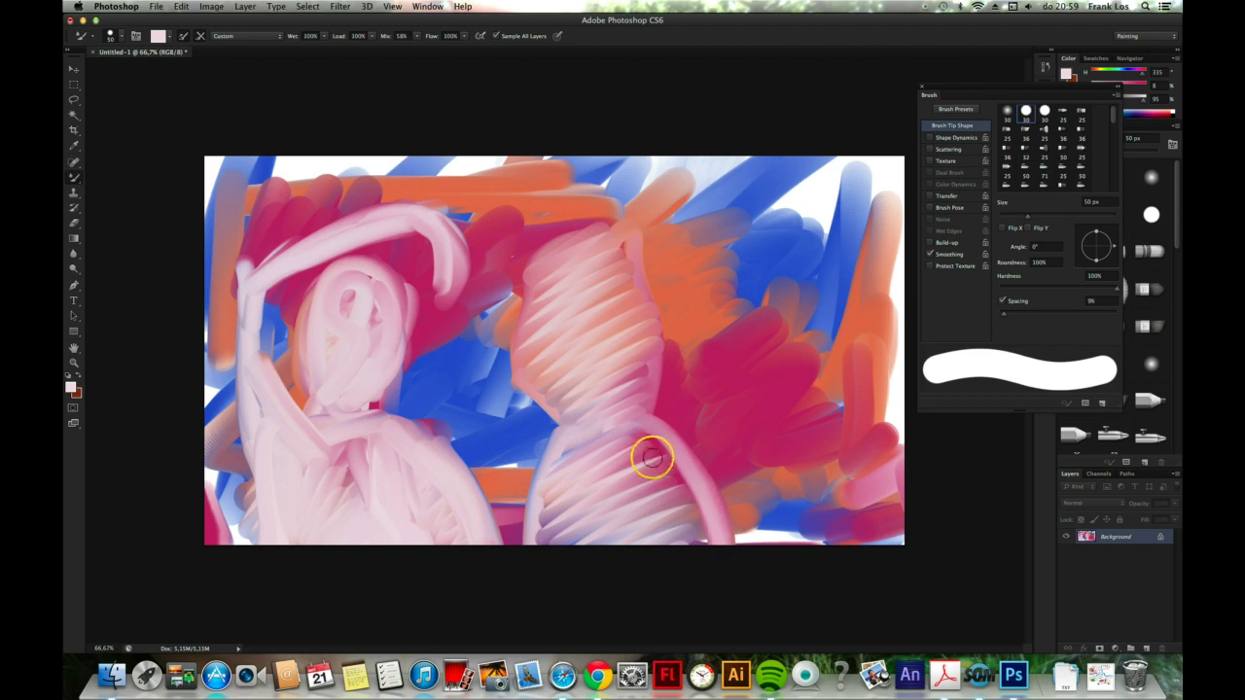
mouse_move(542, 541)
mouse_down()
mouse_move(603, 534)
mouse_move(569, 515)
mouse_up()
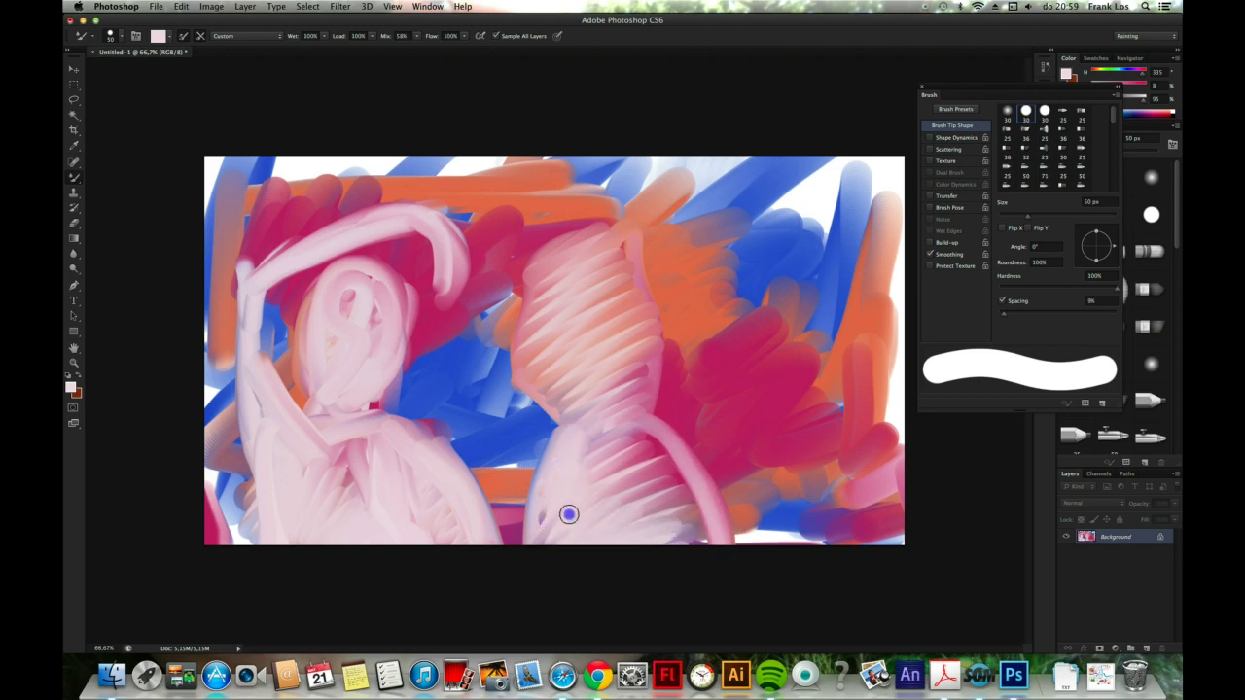
mouse_move(572, 466)
mouse_down()
mouse_move(631, 513)
mouse_move(625, 549)
mouse_up()
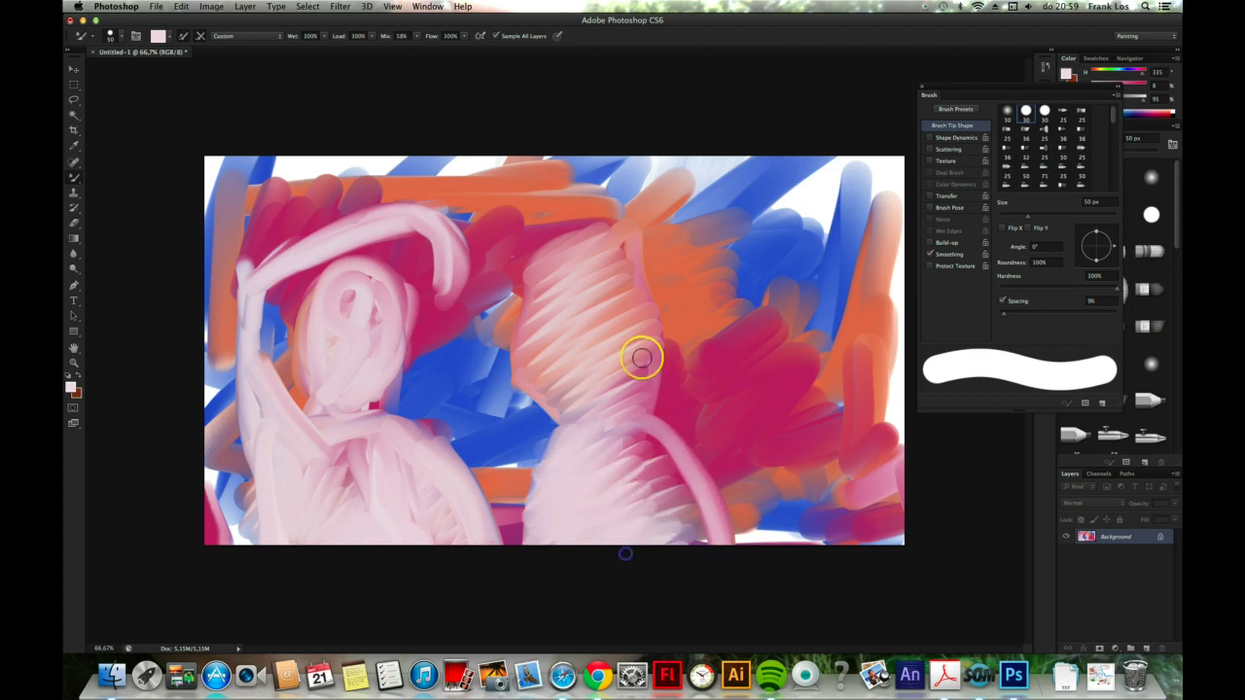
mouse_move(548, 268)
mouse_down()
mouse_move(542, 369)
mouse_move(580, 367)
mouse_move(613, 394)
mouse_move(581, 399)
mouse_move(589, 421)
mouse_up()
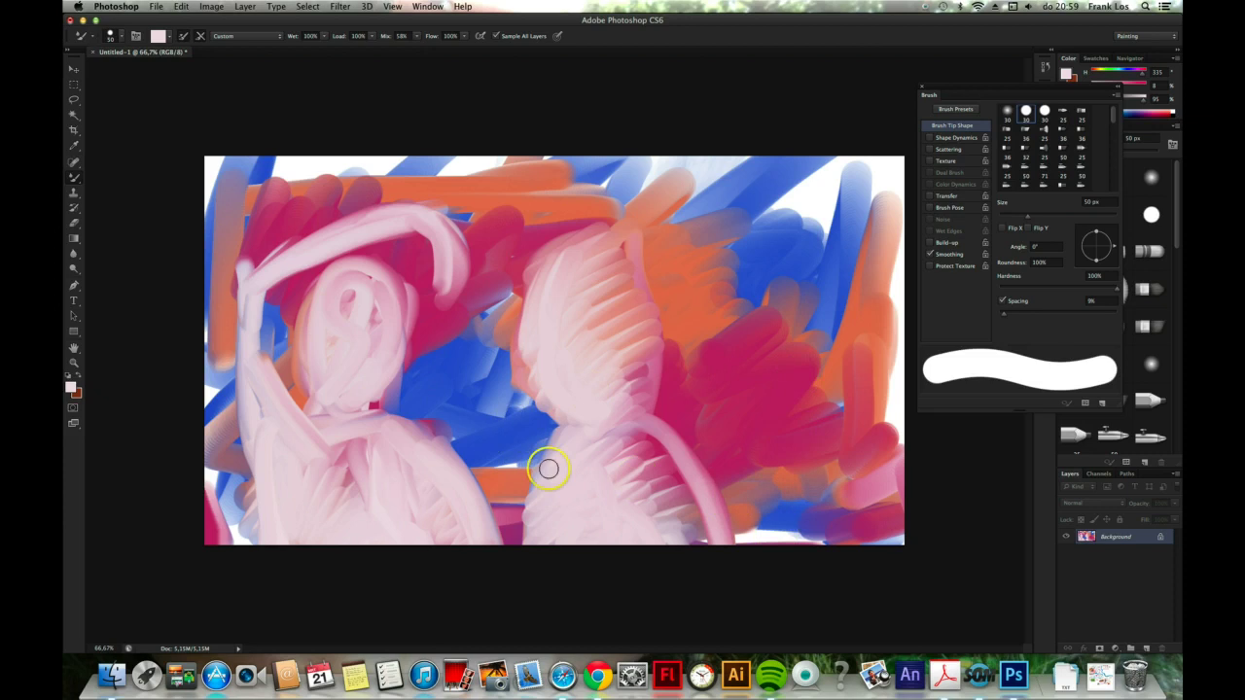
Paint a long pale pink arm across the blue area and sketch the right figure's head and hatched body
mouse_move(558, 428)
mouse_down()
mouse_move(388, 409)
mouse_move(422, 411)
mouse_move(396, 393)
mouse_move(467, 409)
mouse_move(374, 404)
mouse_up()
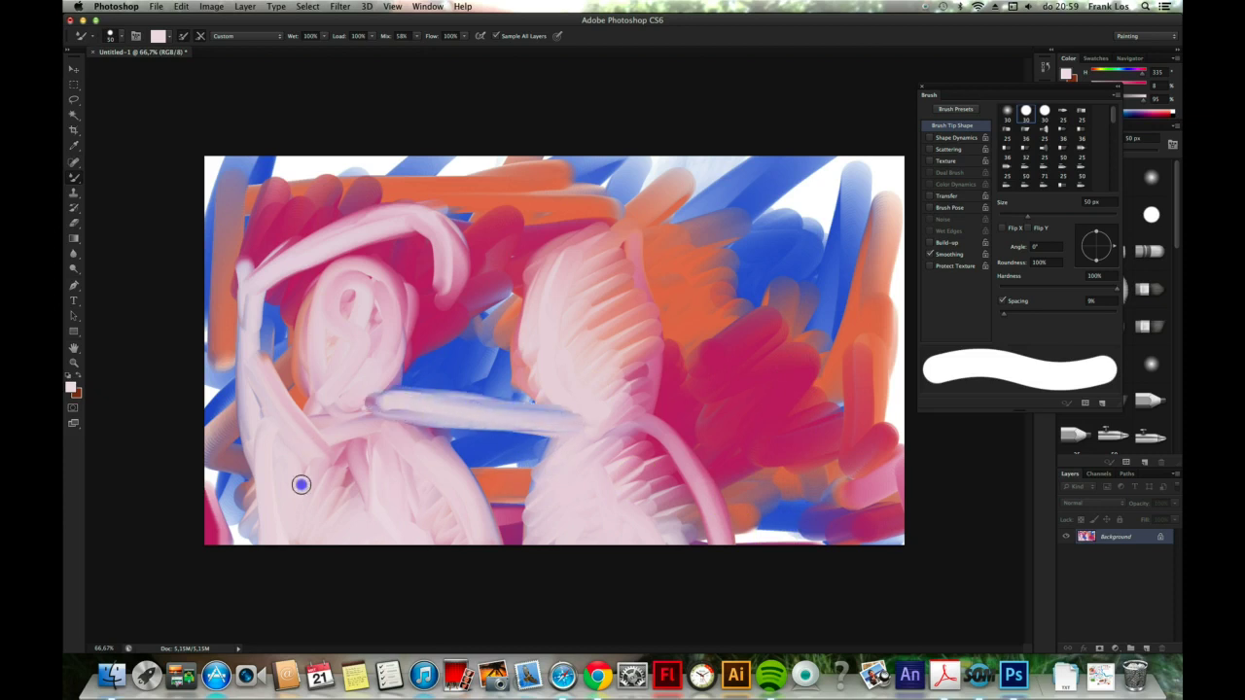
mouse_move(564, 418)
mouse_down()
mouse_move(370, 405)
mouse_move(481, 399)
mouse_up()
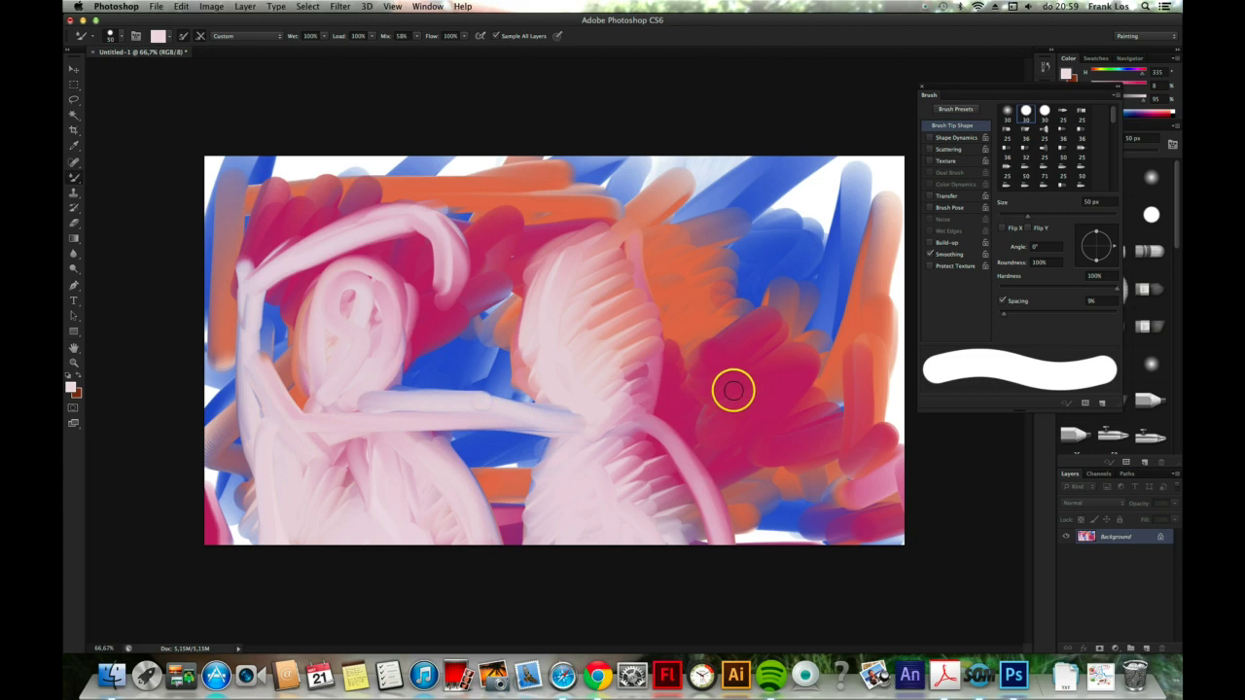
mouse_move(774, 509)
mouse_down()
mouse_move(745, 466)
mouse_move(778, 369)
mouse_move(862, 300)
mouse_move(811, 256)
mouse_move(845, 344)
mouse_move(857, 297)
mouse_move(845, 366)
mouse_move(890, 441)
mouse_up()
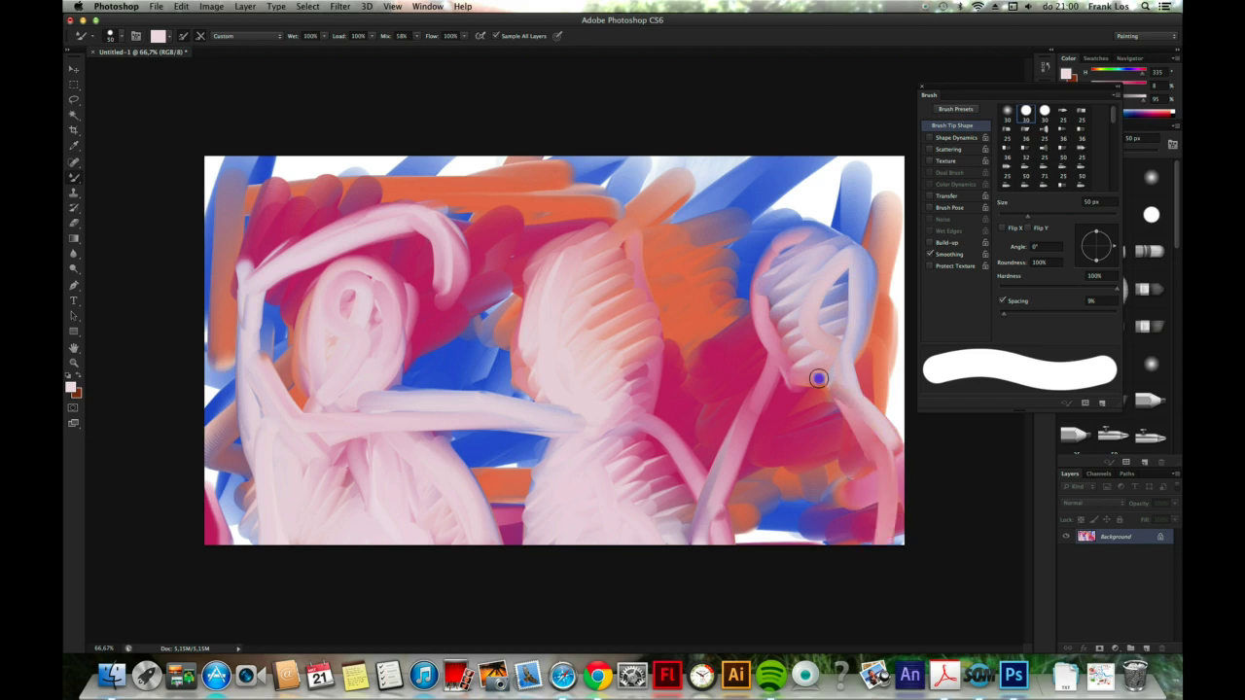
mouse_move(820, 376)
mouse_down()
mouse_move(755, 454)
mouse_move(786, 495)
mouse_move(878, 524)
mouse_move(800, 584)
mouse_move(753, 525)
mouse_move(801, 398)
mouse_move(820, 381)
mouse_move(725, 528)
mouse_move(750, 445)
mouse_move(784, 424)
mouse_move(736, 517)
mouse_up()
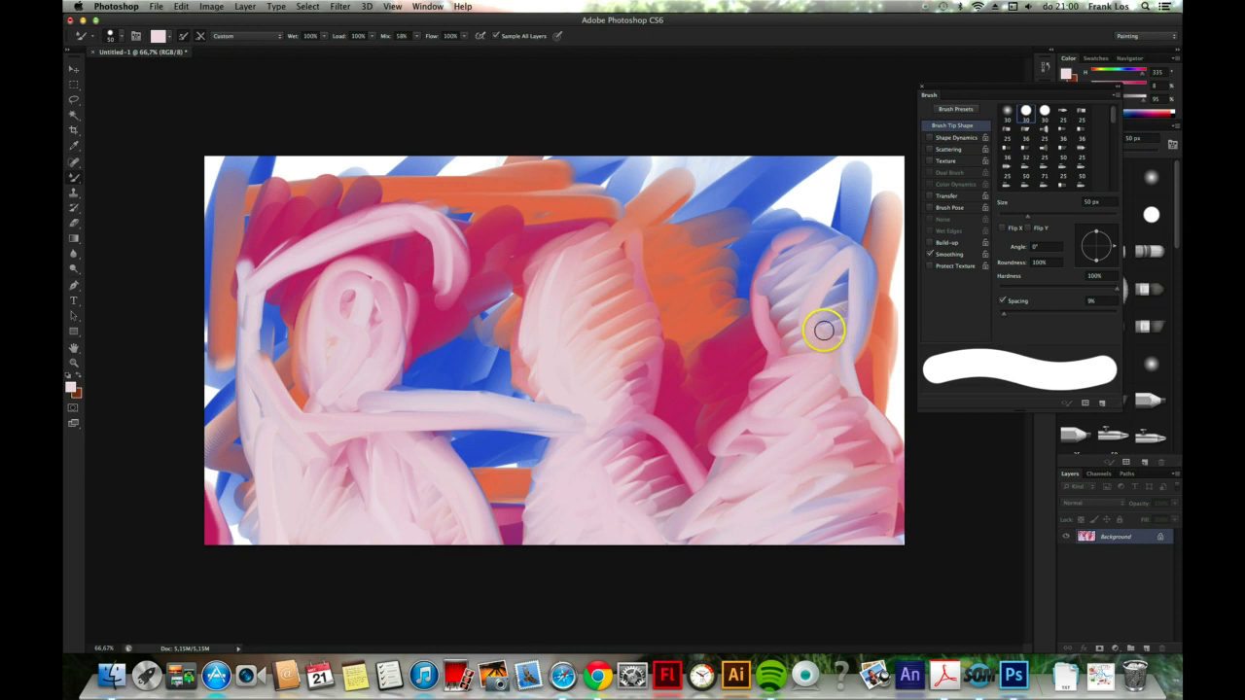
Pick dark red from the HUD colour picker and shrink the brush to 25 px
ctrl+alt+super+click(708, 374)
drag(736, 372, 831, 496)
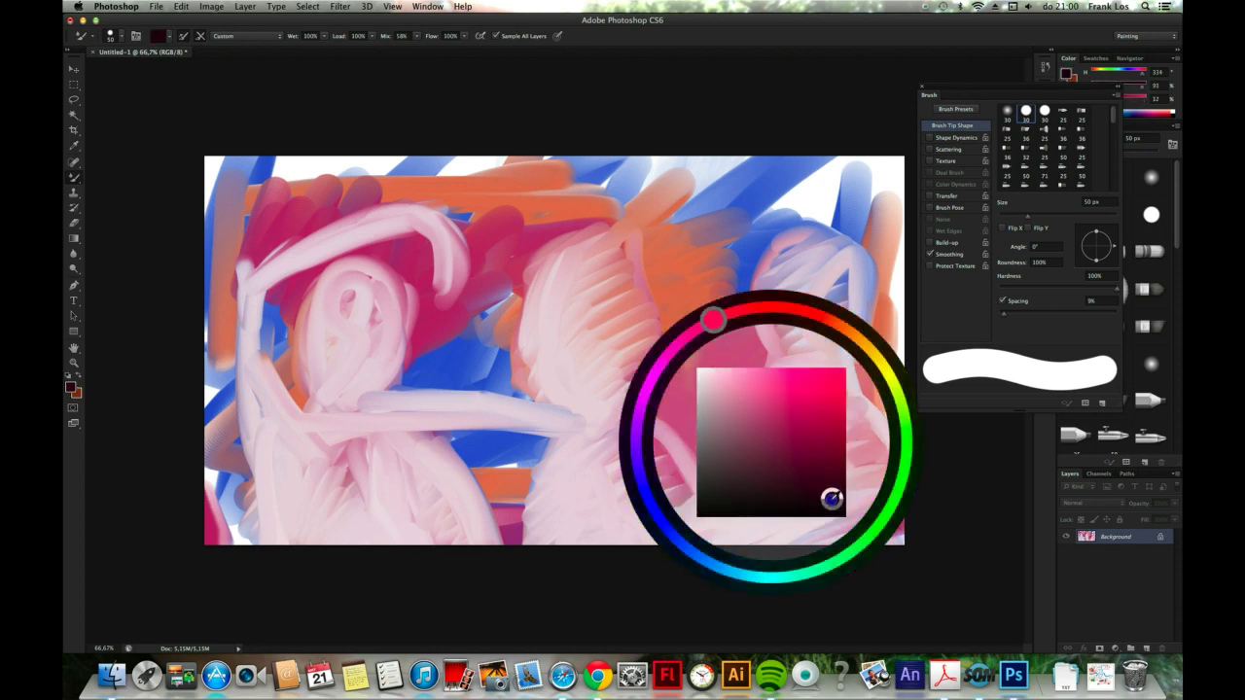
key(period)
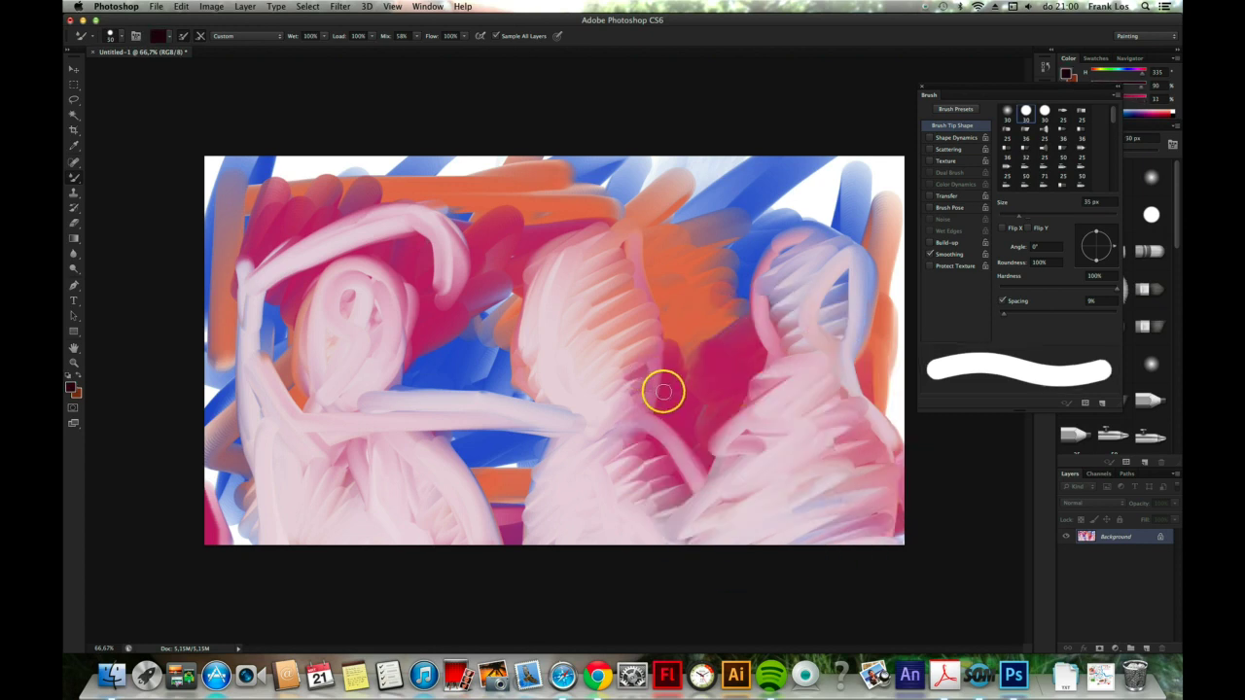
key(period)
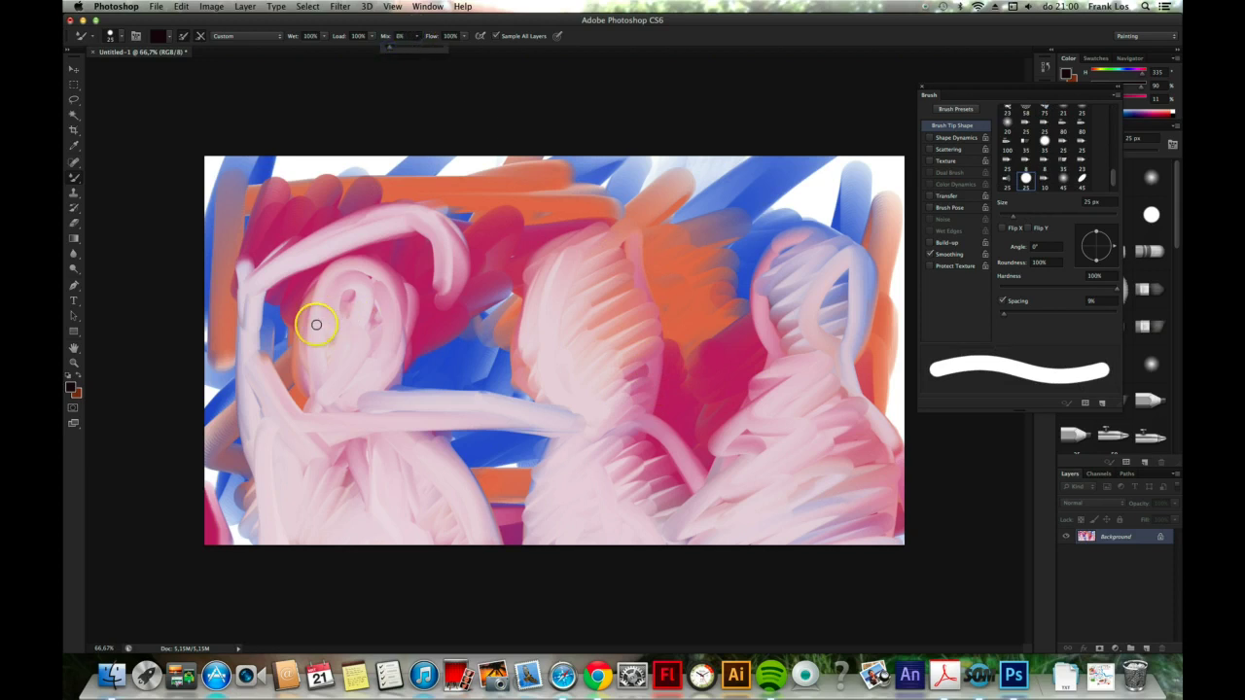
Give the left figure eyes and a nose, and outline its head, raised arm, body and leg
mouse_move(314, 325)
mouse_down()
mouse_move(361, 333)
mouse_move(338, 321)
mouse_up()
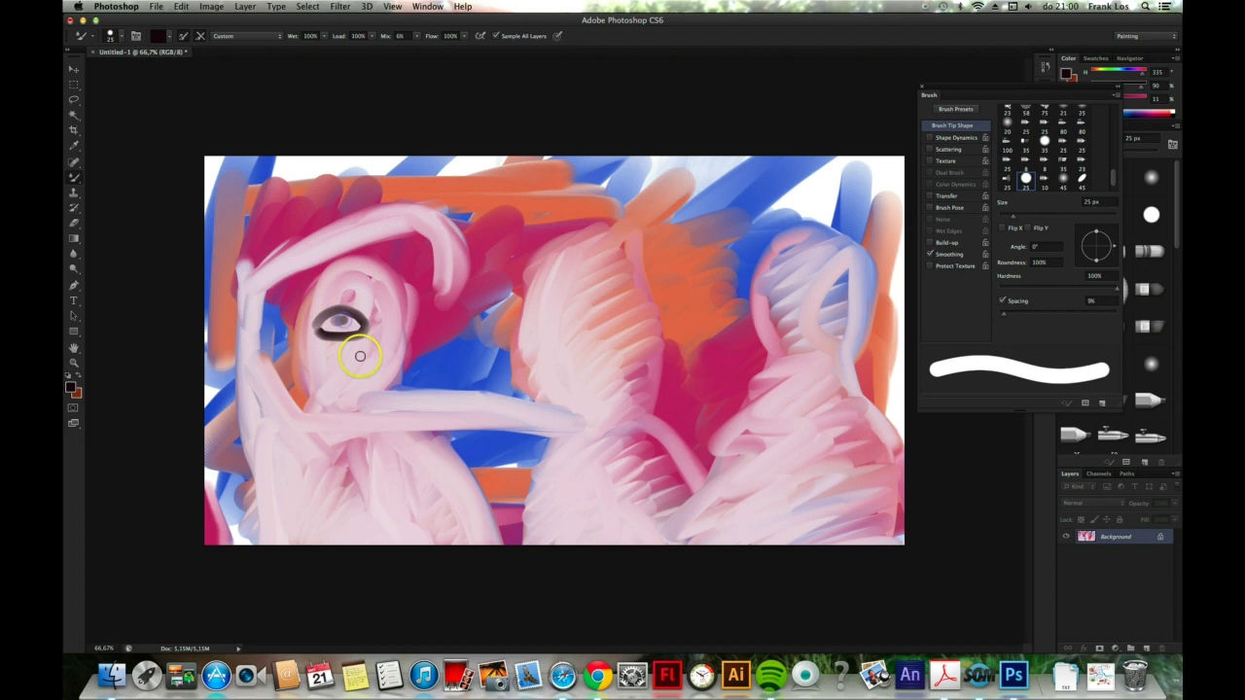
mouse_move(342, 367)
mouse_down()
mouse_move(379, 365)
mouse_move(373, 295)
mouse_up()
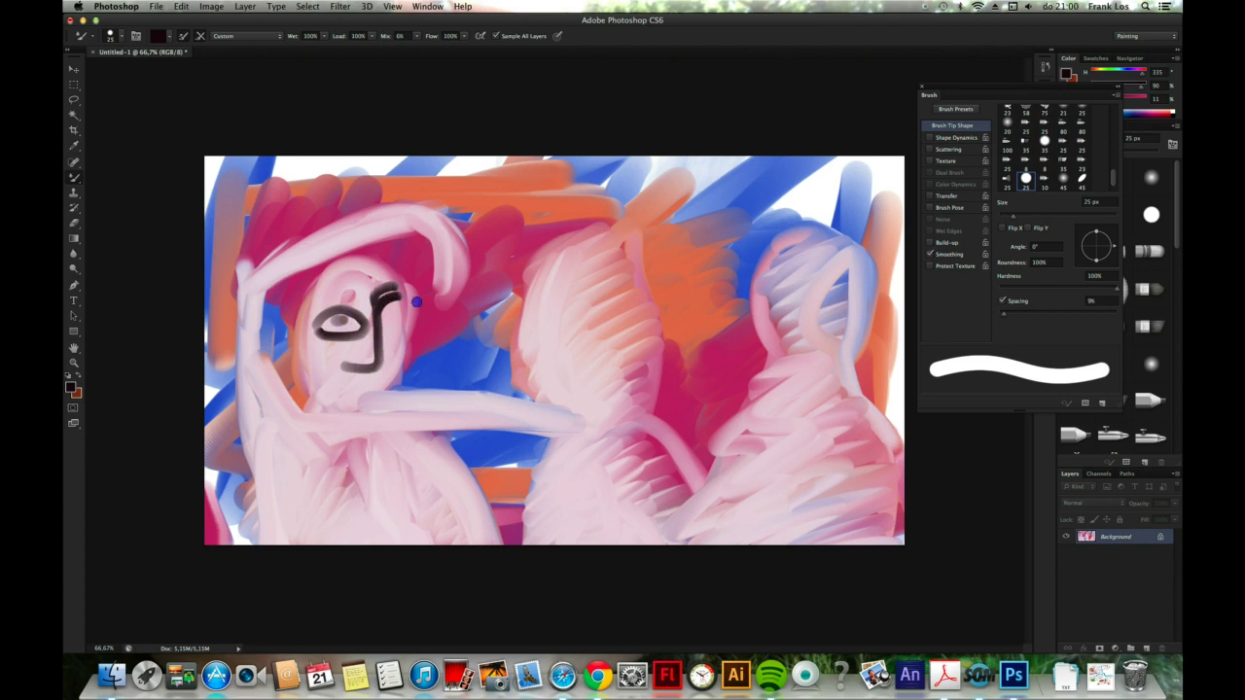
click(397, 321)
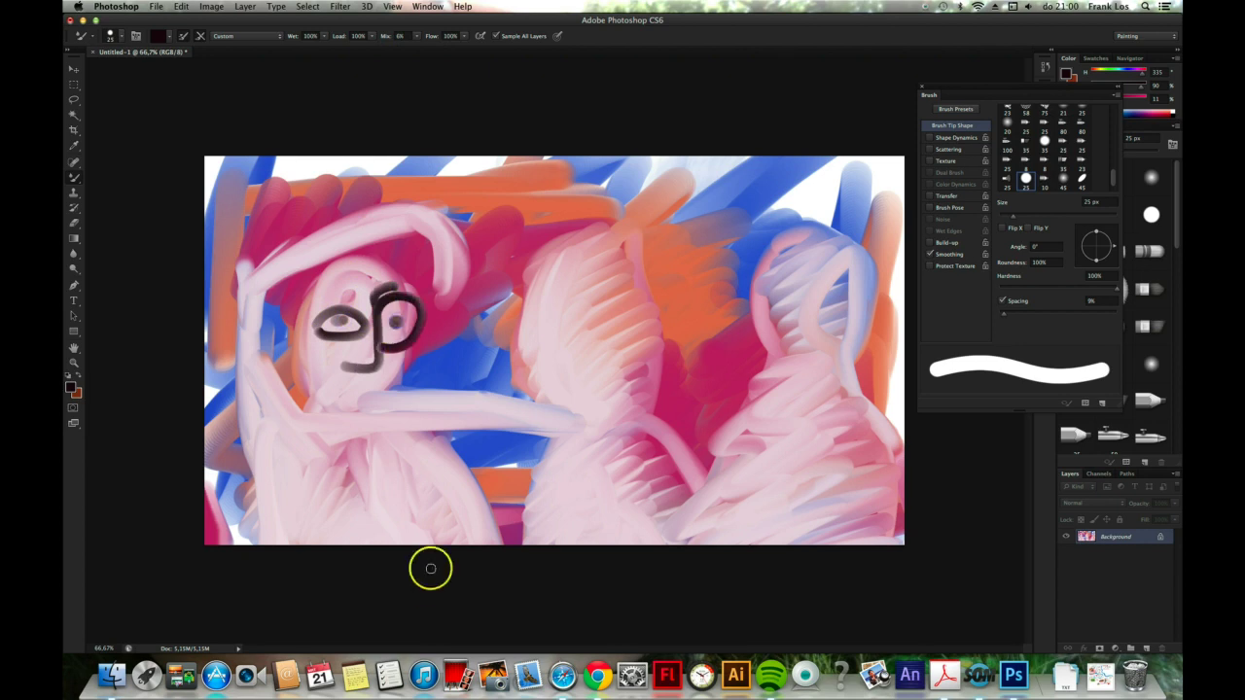
mouse_move(391, 395)
mouse_down()
mouse_move(399, 302)
mouse_move(384, 262)
mouse_move(304, 272)
mouse_move(301, 394)
mouse_move(262, 309)
mouse_move(362, 247)
mouse_move(424, 255)
mouse_move(359, 217)
mouse_move(236, 321)
mouse_move(238, 569)
mouse_up()
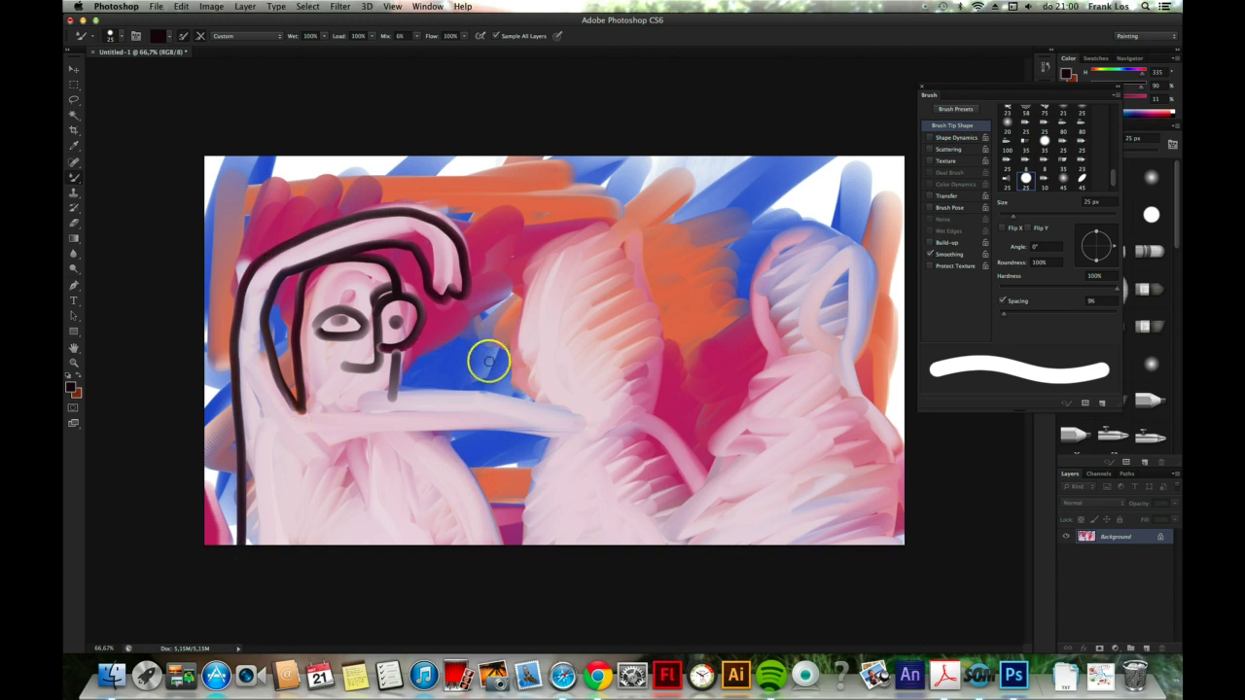
drag(294, 379, 303, 391)
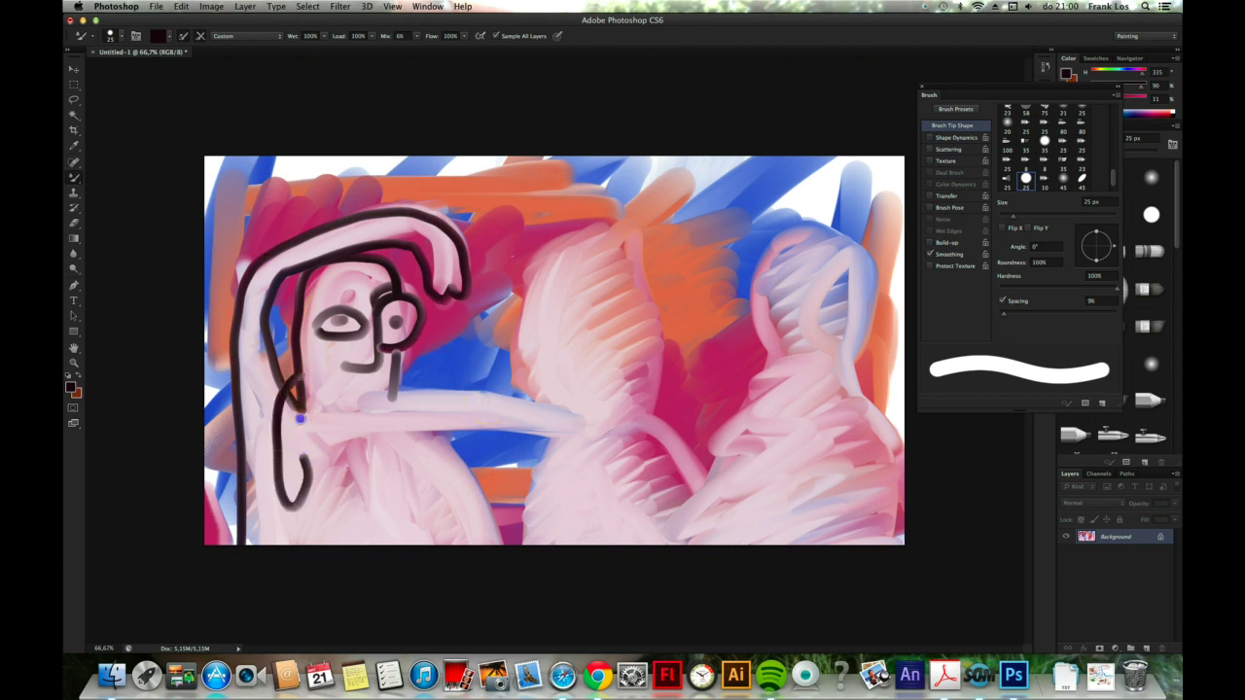
mouse_move(388, 399)
mouse_down()
mouse_move(525, 420)
mouse_move(620, 402)
mouse_up()
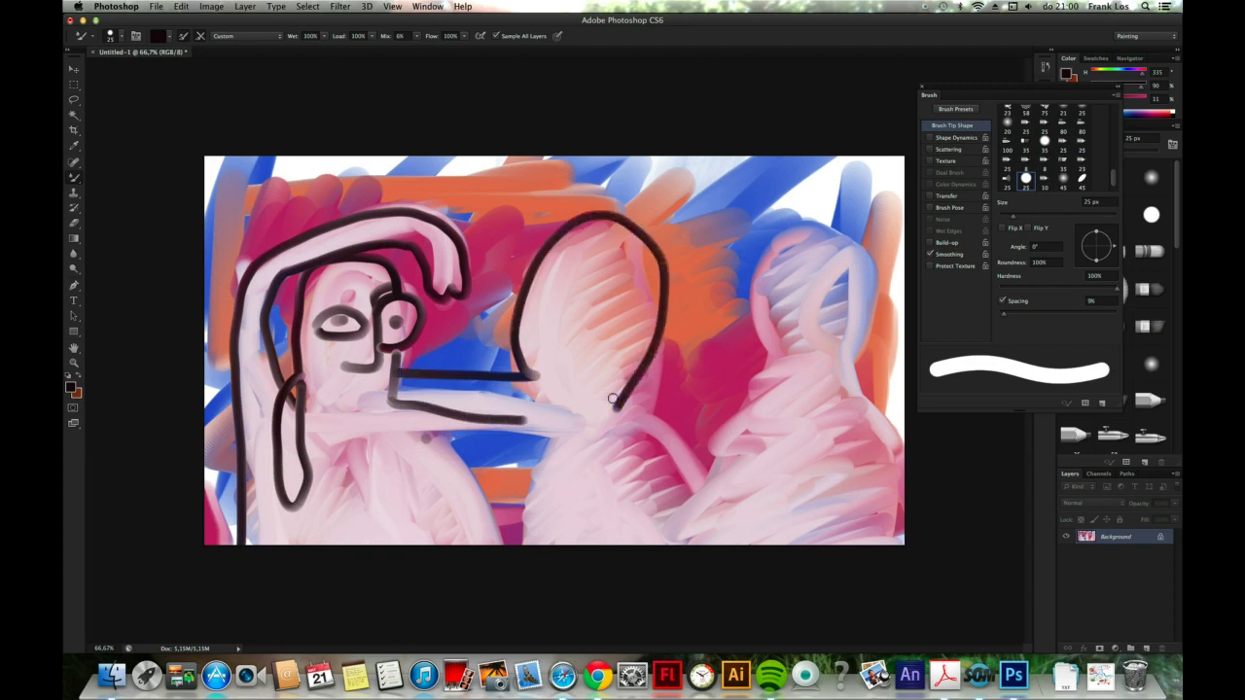
mouse_move(389, 399)
mouse_down()
mouse_move(462, 467)
mouse_move(492, 572)
mouse_up()
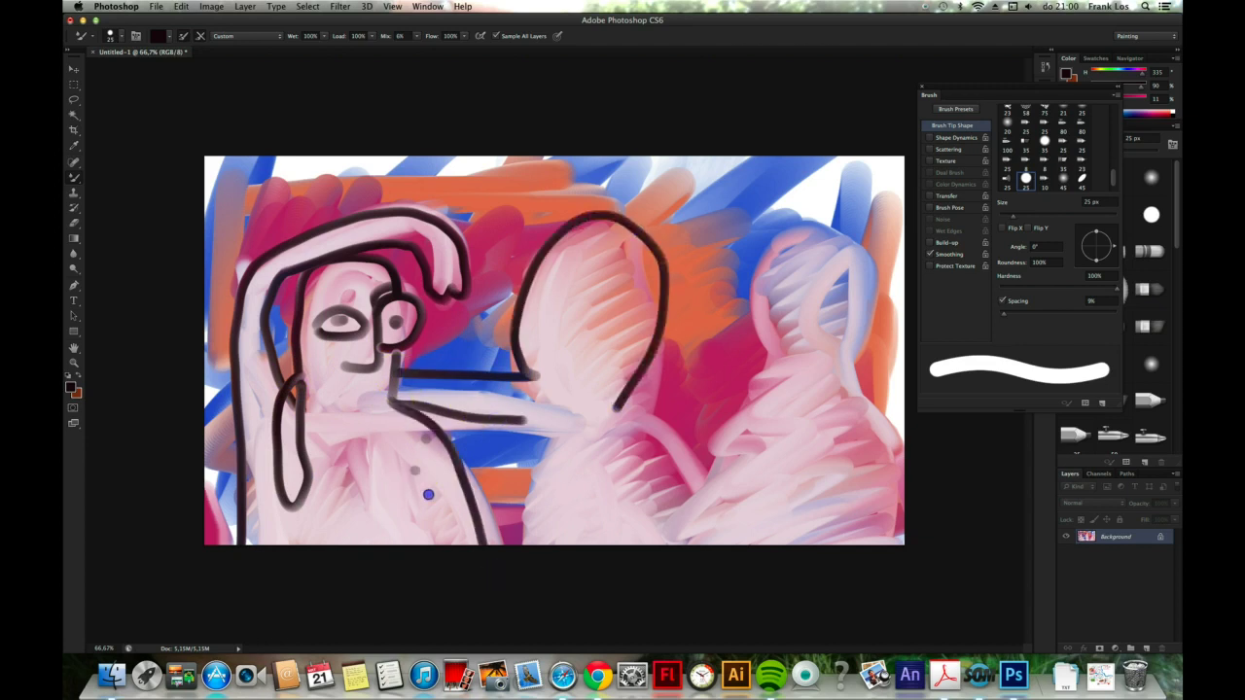
drag(413, 484, 454, 578)
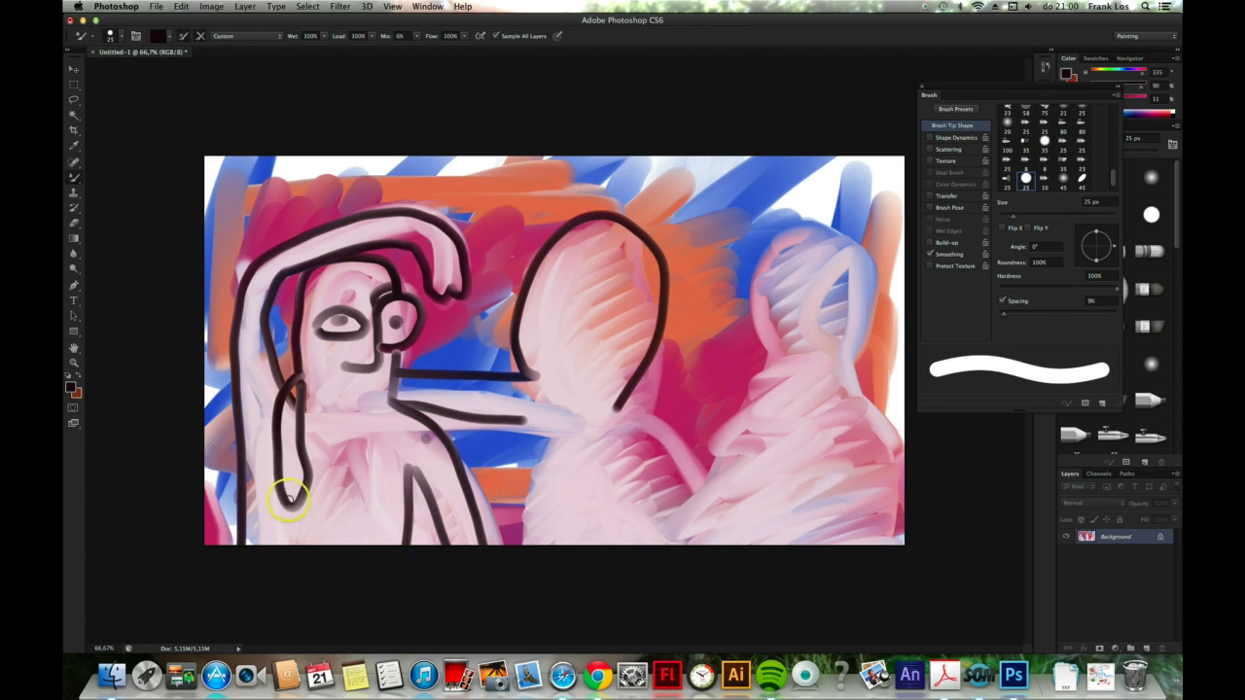
drag(289, 484, 286, 544)
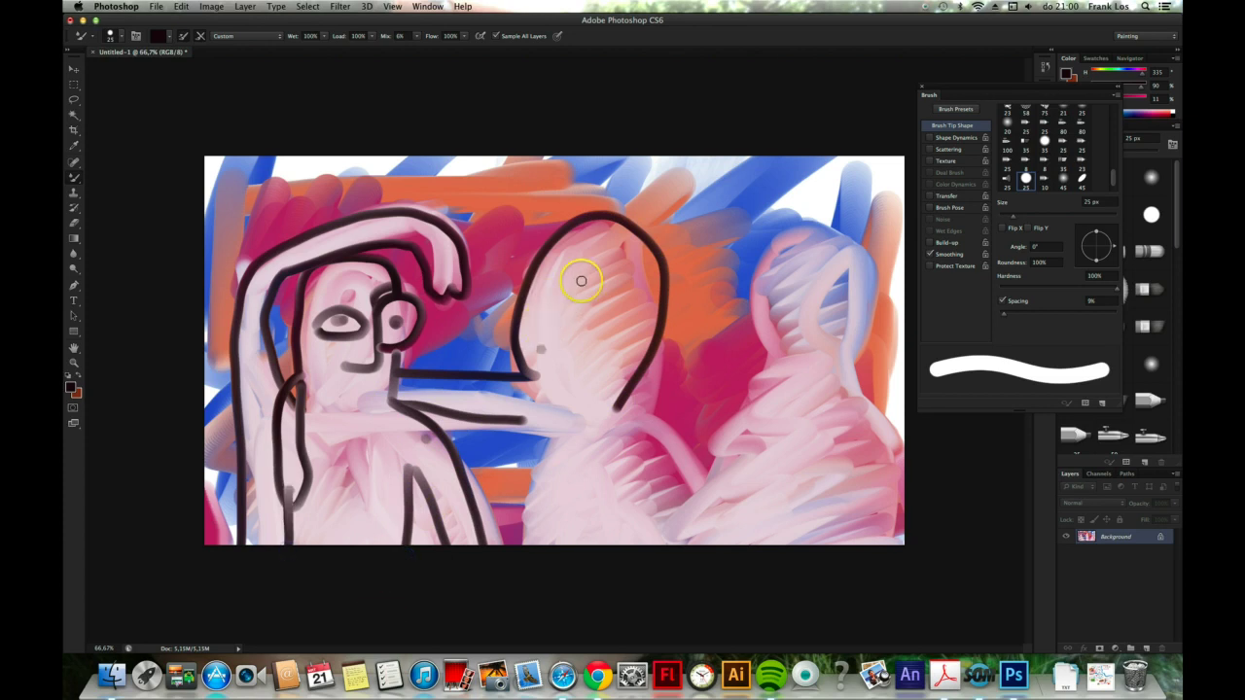
Draw the middle figure's eye, nose and smile, and outline its chin, shoulder and body
mouse_move(550, 289)
mouse_down()
mouse_move(589, 311)
mouse_move(592, 286)
mouse_move(606, 287)
mouse_move(491, 343)
mouse_move(581, 342)
mouse_up()
drag(548, 272, 525, 311)
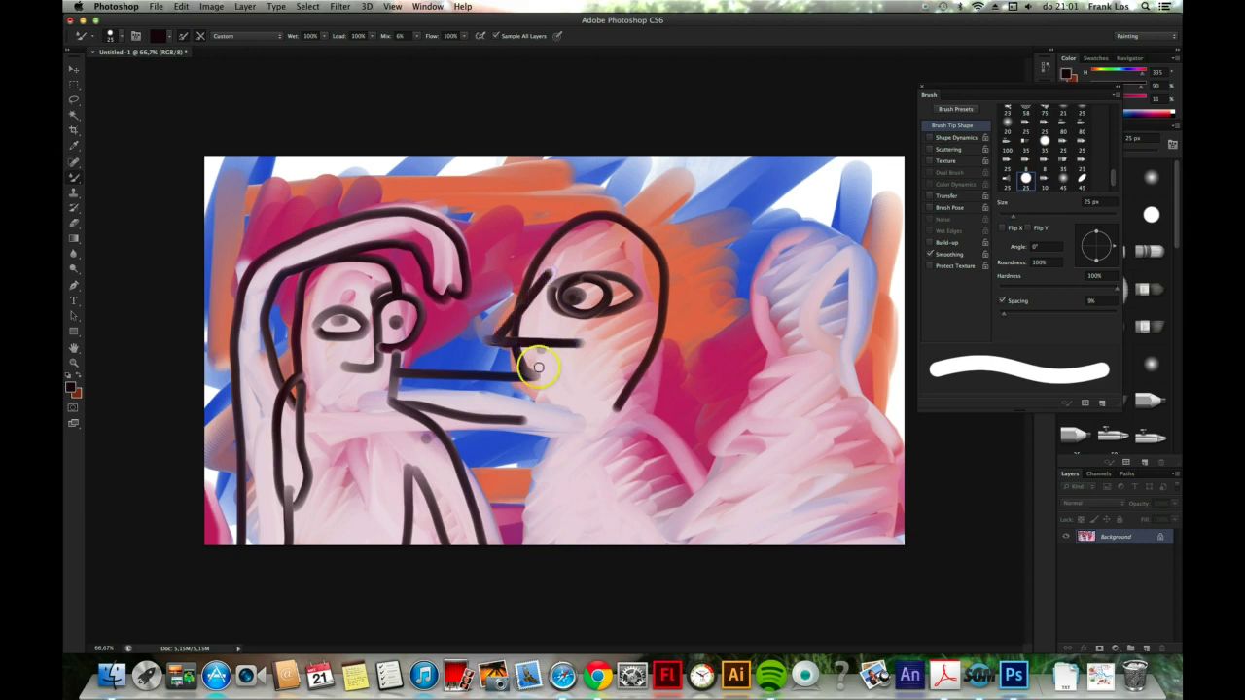
drag(537, 367, 607, 360)
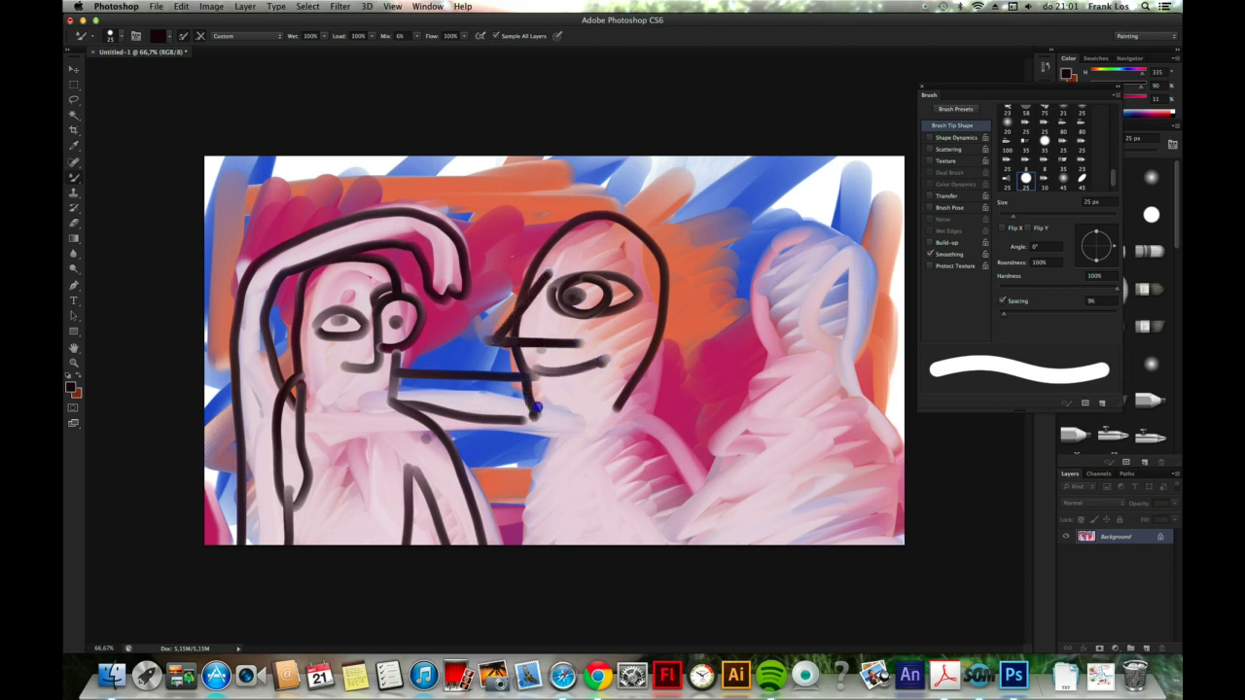
mouse_move(573, 413)
mouse_down()
mouse_move(575, 389)
mouse_move(667, 417)
mouse_move(751, 546)
mouse_up()
drag(534, 420, 512, 544)
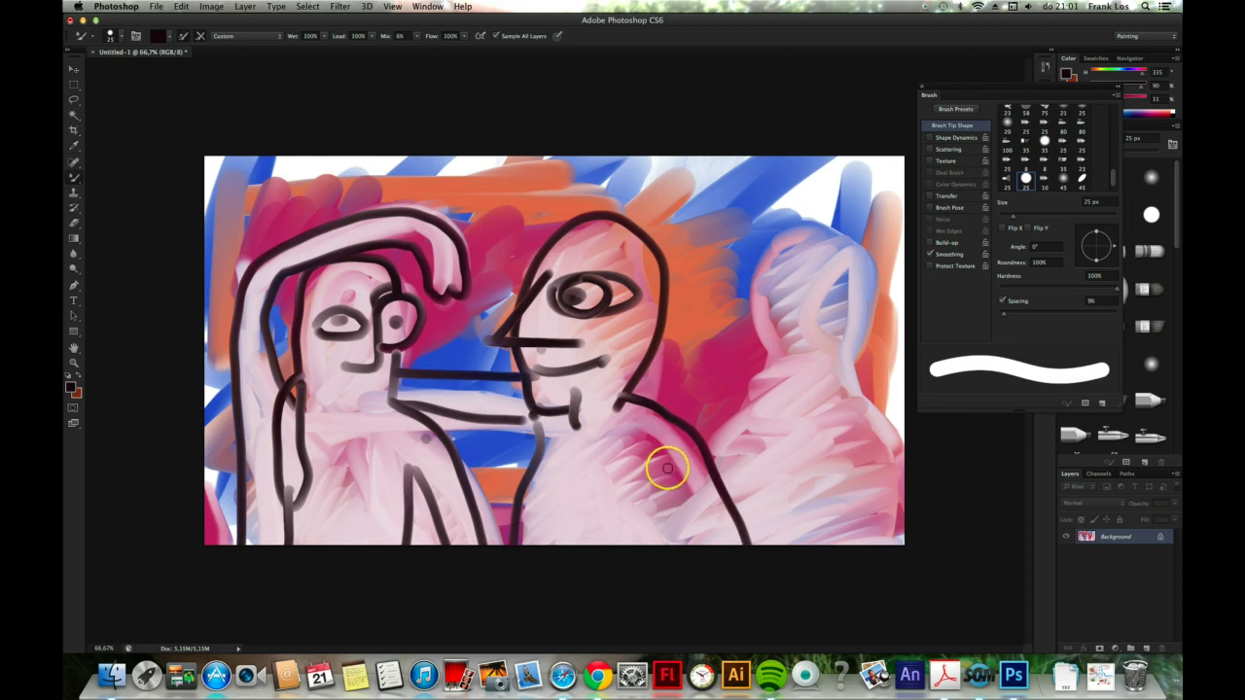
drag(648, 445, 668, 499)
Outline the right figure's sides and its raised arm and hand in dark red
drag(861, 458, 811, 281)
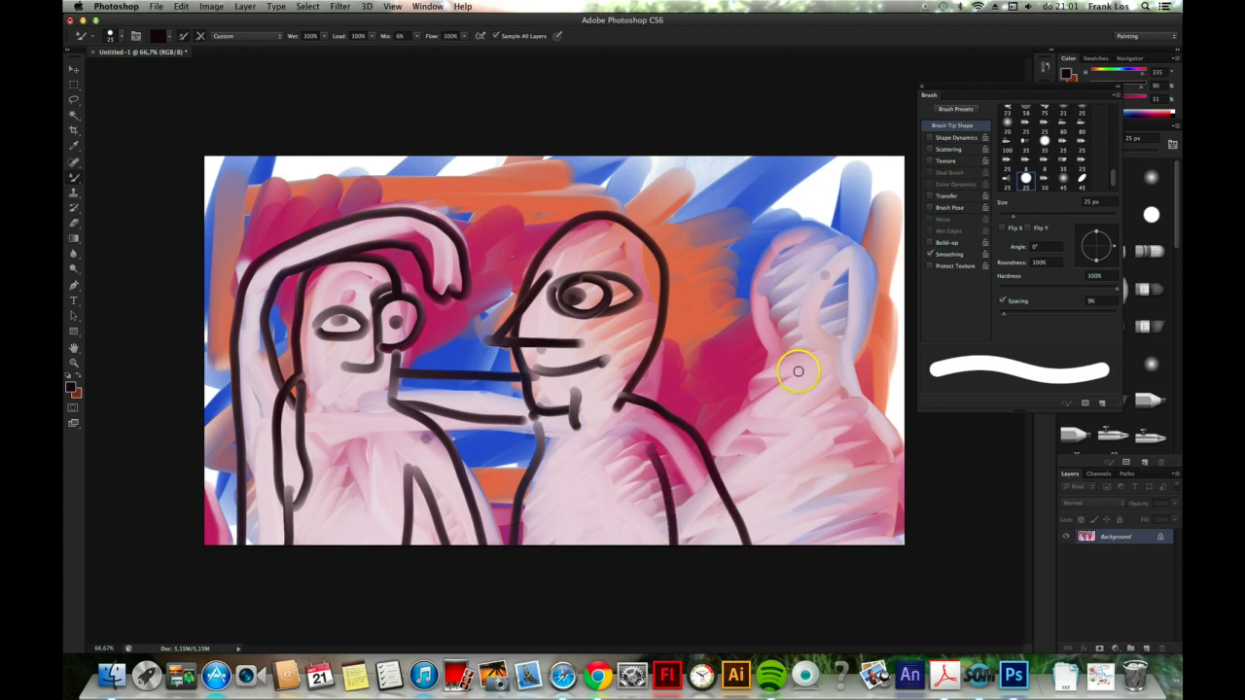
mouse_move(707, 446)
mouse_down()
mouse_move(770, 282)
mouse_move(807, 253)
mouse_move(848, 272)
mouse_move(731, 481)
mouse_up()
mouse_move(754, 354)
mouse_down()
mouse_move(776, 243)
mouse_move(865, 290)
mouse_move(827, 391)
mouse_move(891, 486)
mouse_move(890, 545)
mouse_up()
drag(865, 468, 855, 543)
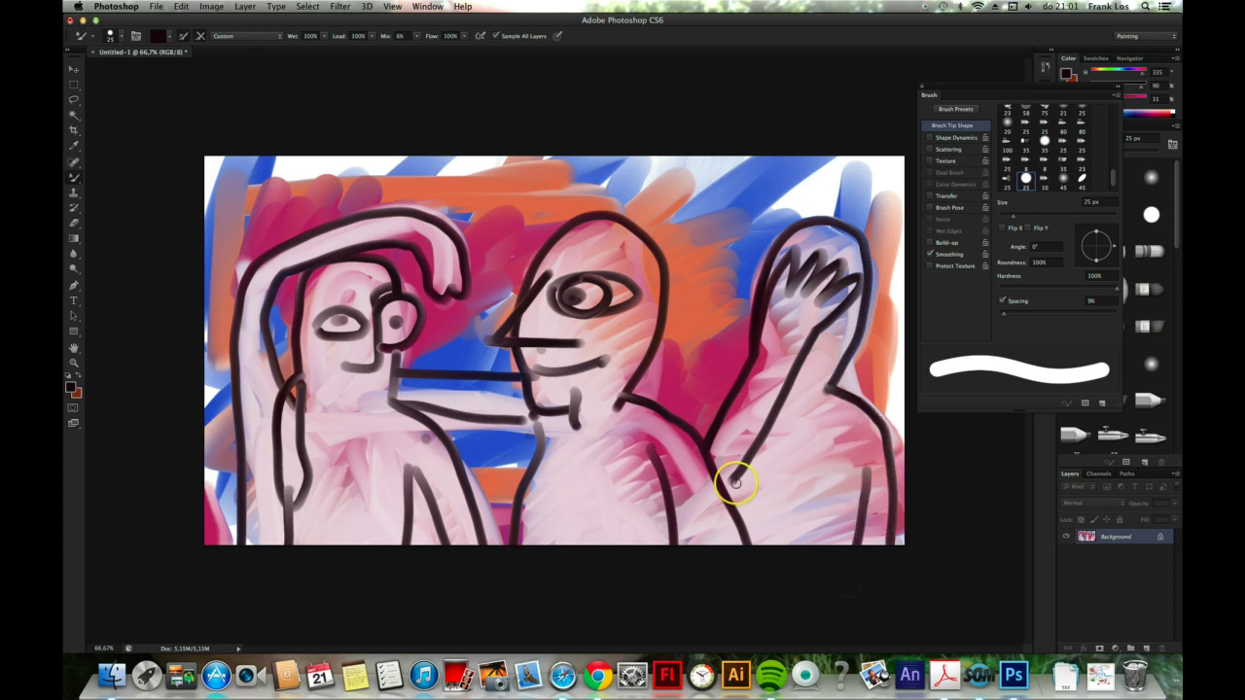
drag(739, 515, 773, 439)
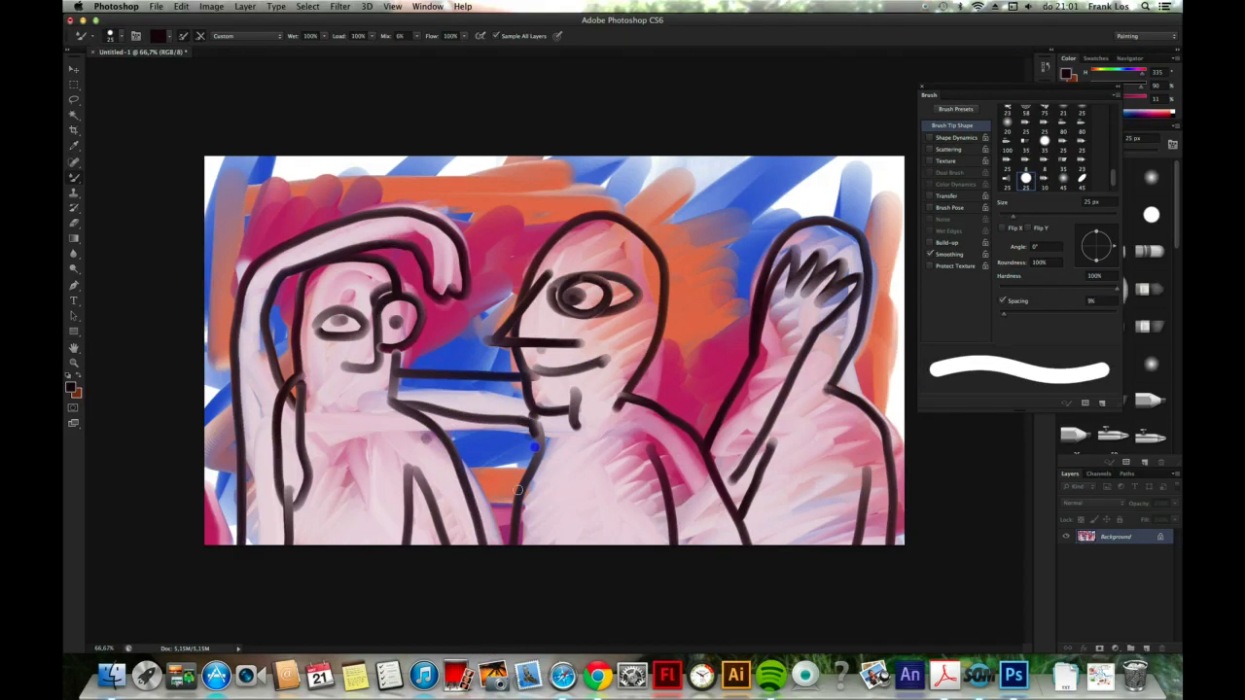
Set the Mixer Brush wetness to 100% and the mix to 24%
click(325, 37)
drag(324, 52, 336, 51)
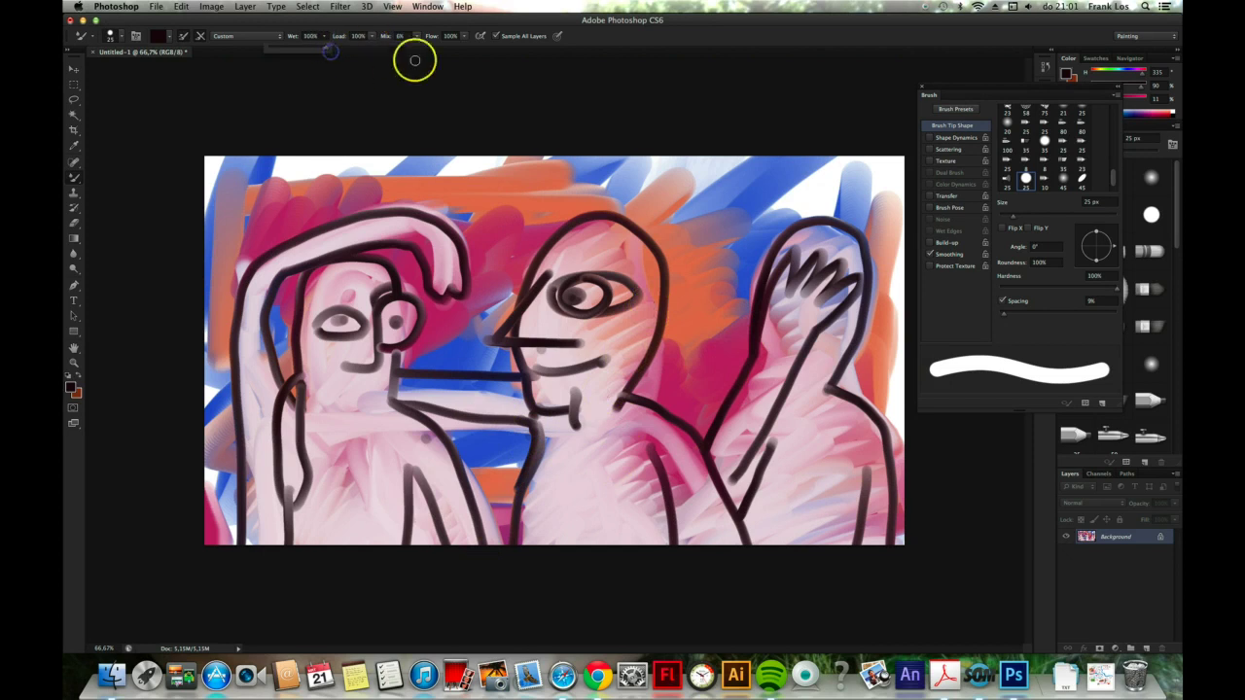
drag(417, 36, 428, 52)
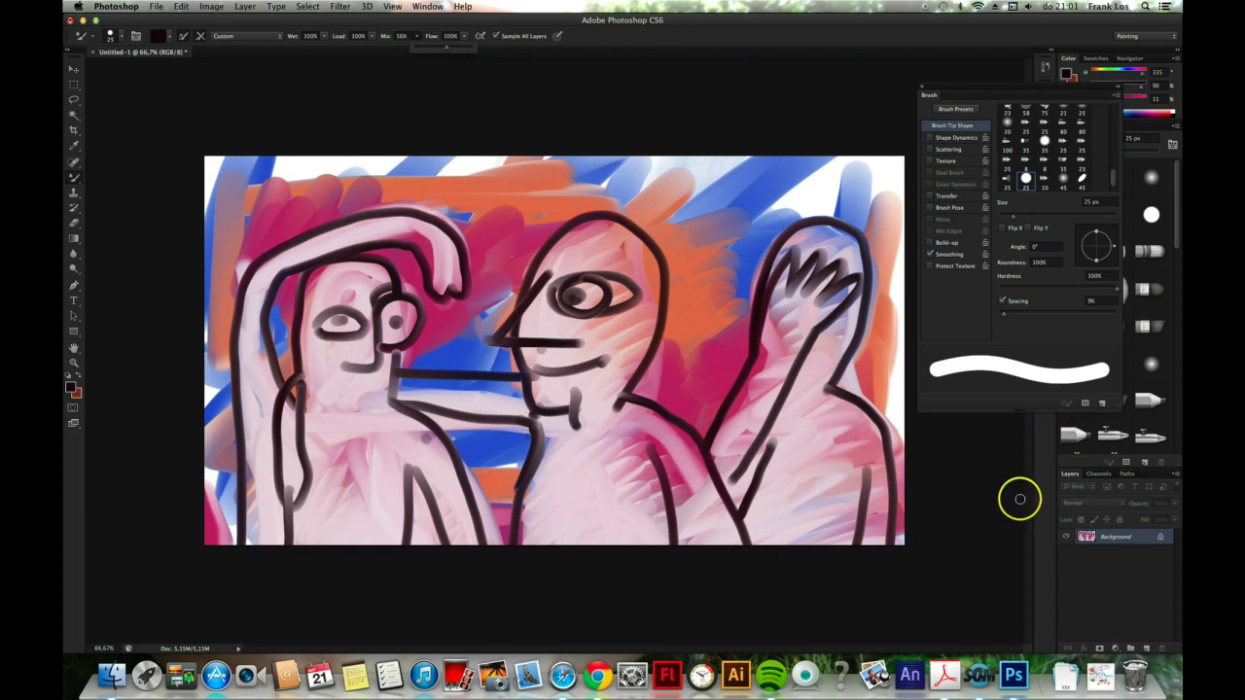
Shade dark along the left edge, beside the left figure and its face, and hatch its lower body
mouse_move(234, 496)
mouse_down()
mouse_move(249, 537)
mouse_move(253, 468)
mouse_up()
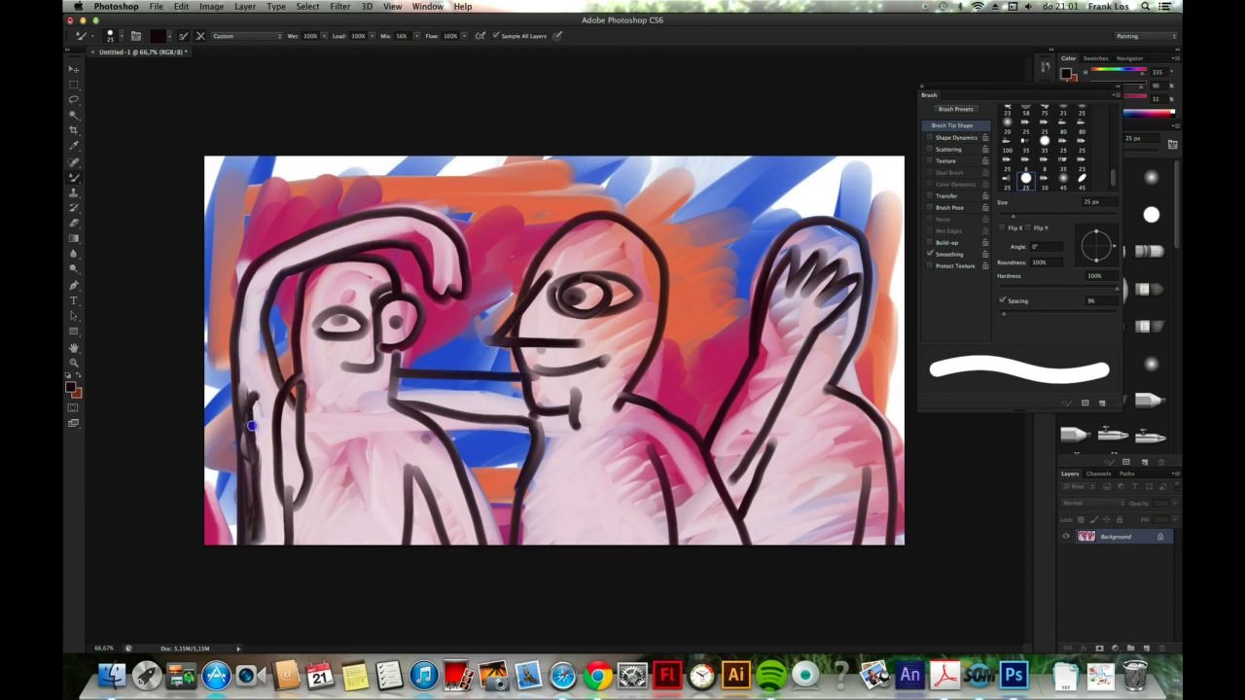
mouse_move(255, 505)
mouse_down()
mouse_move(246, 404)
mouse_move(267, 262)
mouse_move(239, 356)
mouse_move(257, 520)
mouse_up()
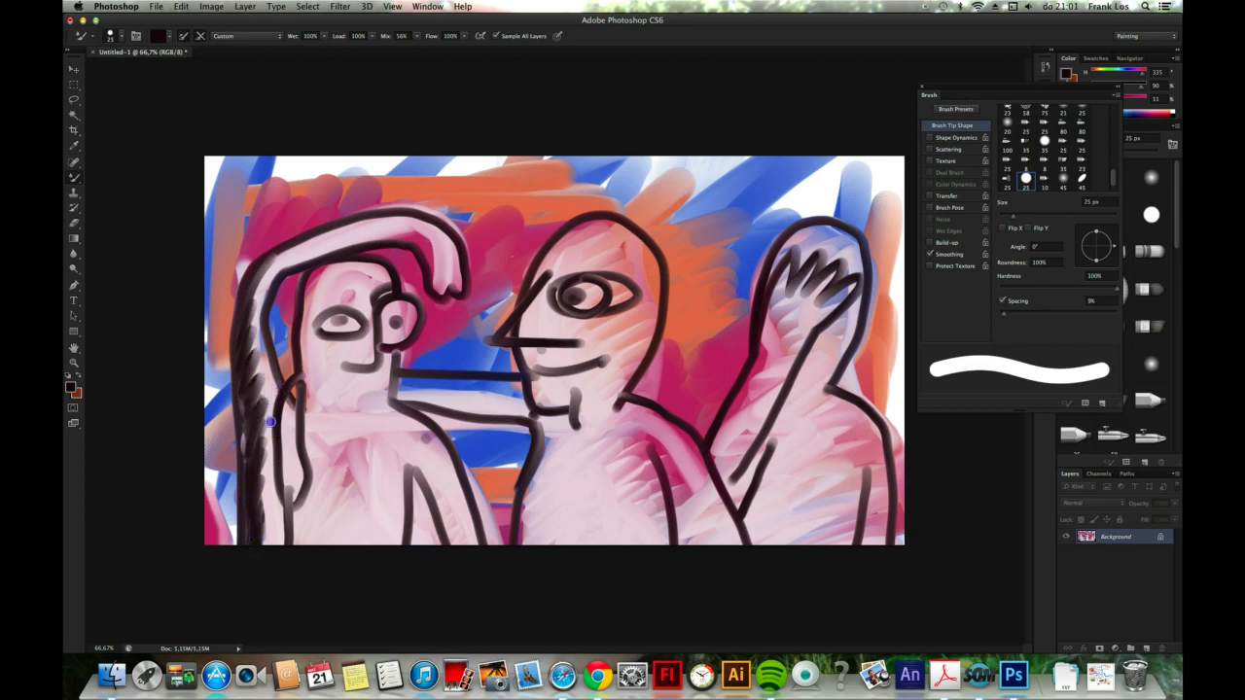
drag(274, 385, 275, 501)
drag(274, 407, 276, 505)
drag(299, 385, 305, 314)
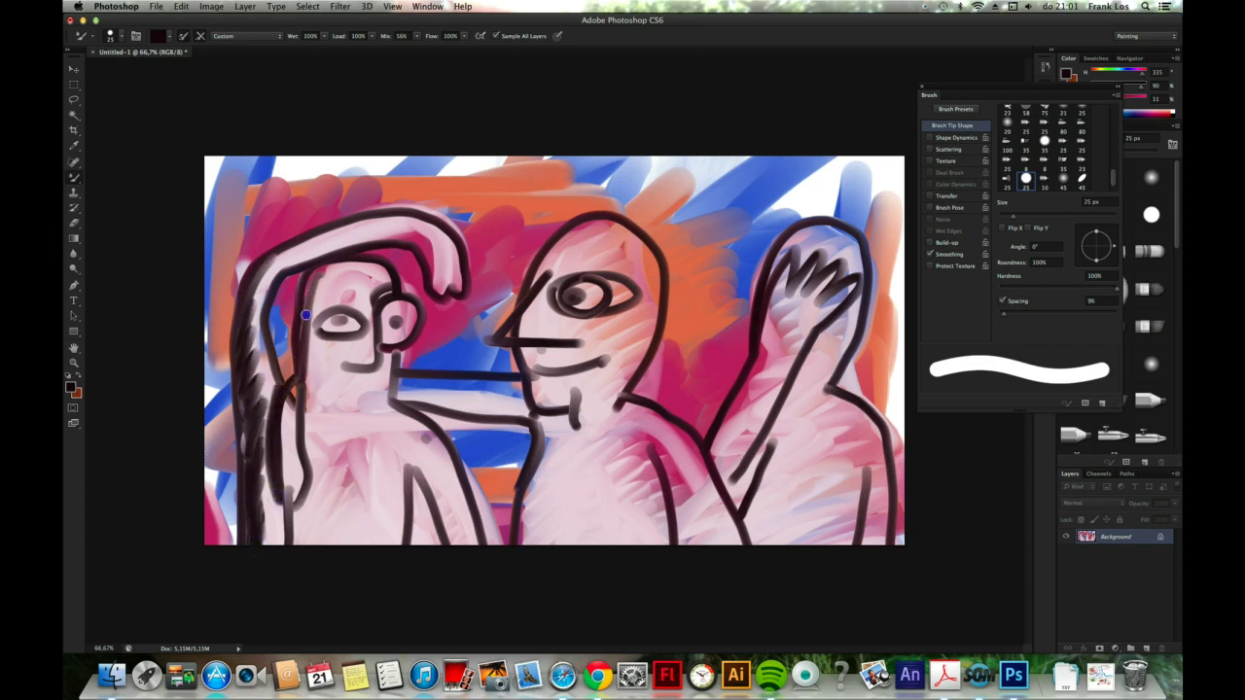
mouse_move(414, 498)
mouse_down()
mouse_move(418, 465)
mouse_move(457, 543)
mouse_up()
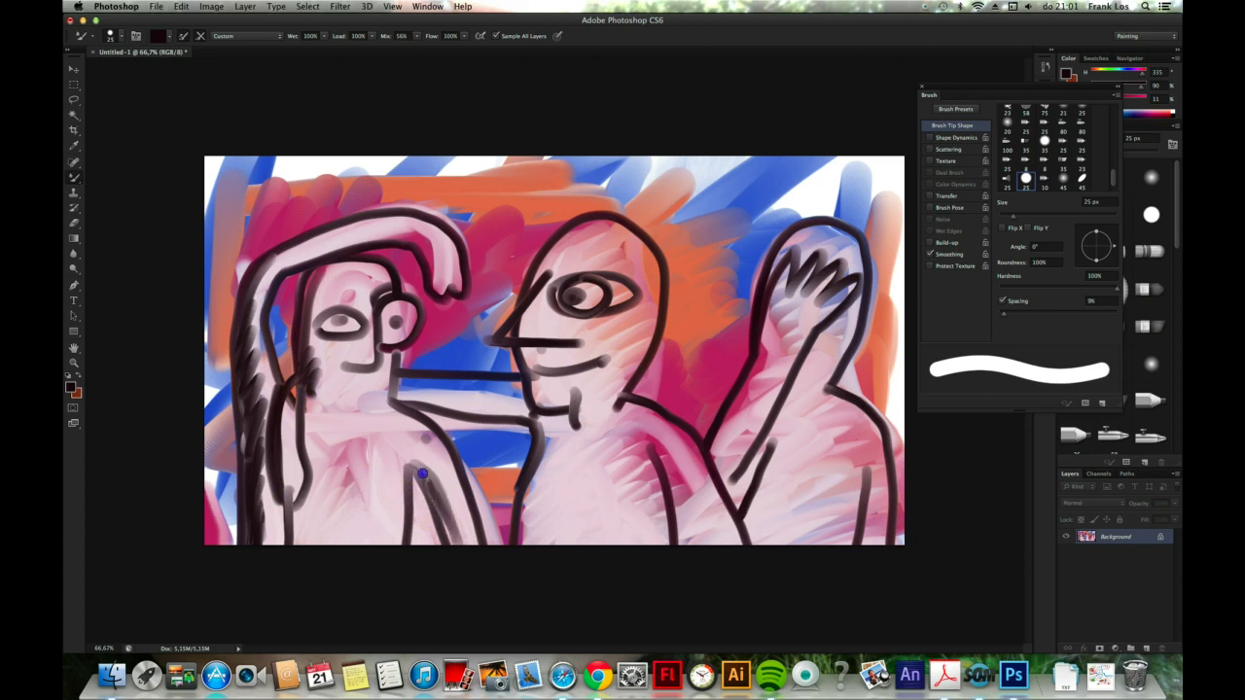
mouse_move(420, 469)
mouse_down()
mouse_move(454, 550)
mouse_move(459, 541)
mouse_up()
Thicken the forehead line and raised hand tip, and hatch dark strokes along lower edges and the arm
drag(530, 283, 592, 224)
drag(450, 294, 425, 255)
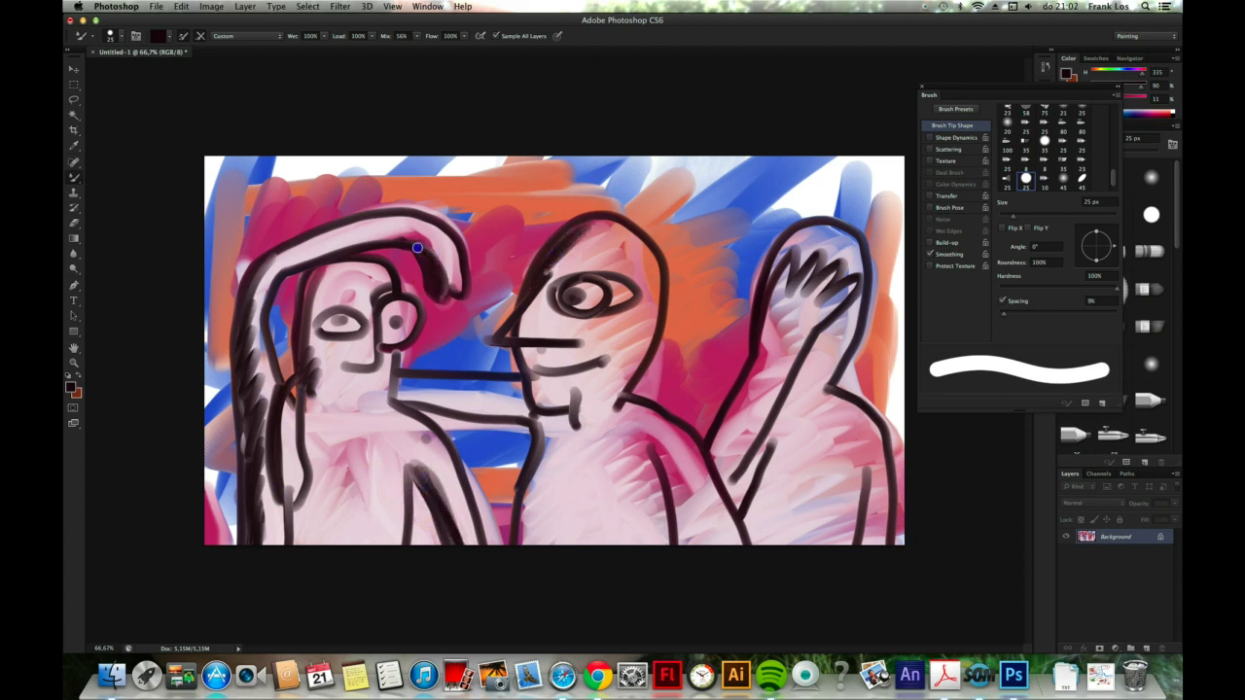
mouse_move(536, 483)
mouse_down()
mouse_move(550, 416)
mouse_move(574, 418)
mouse_up()
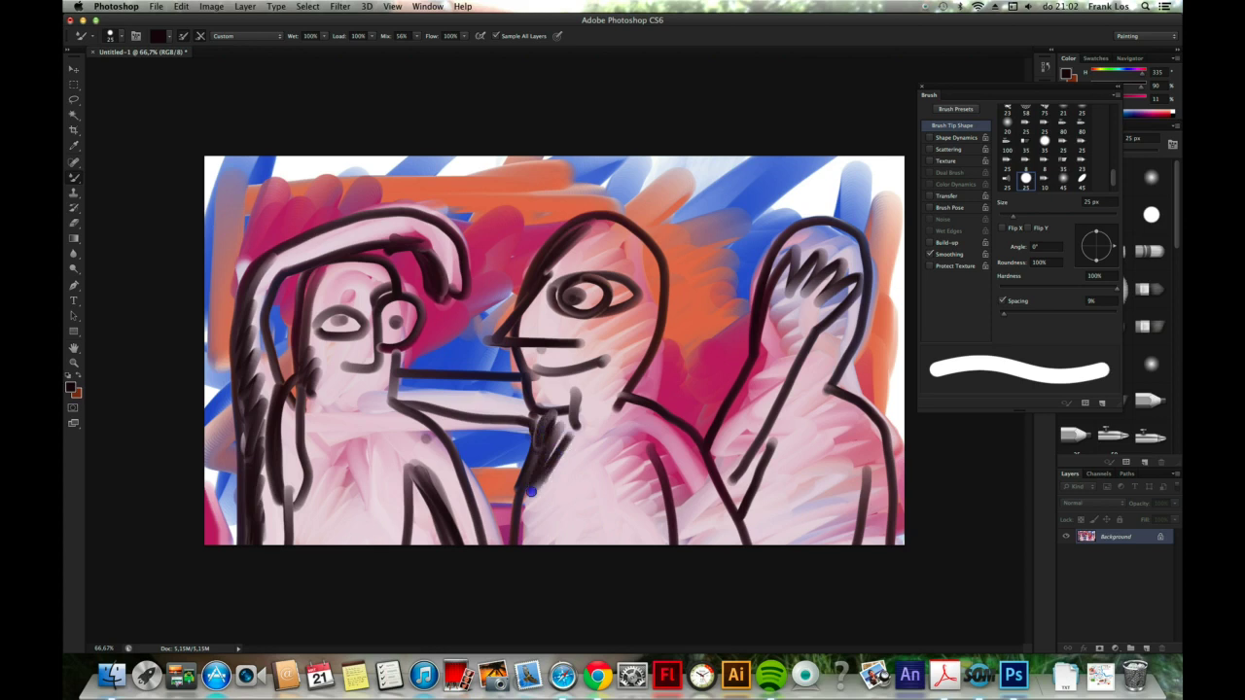
mouse_move(516, 537)
mouse_down()
mouse_move(560, 467)
mouse_move(573, 519)
mouse_up()
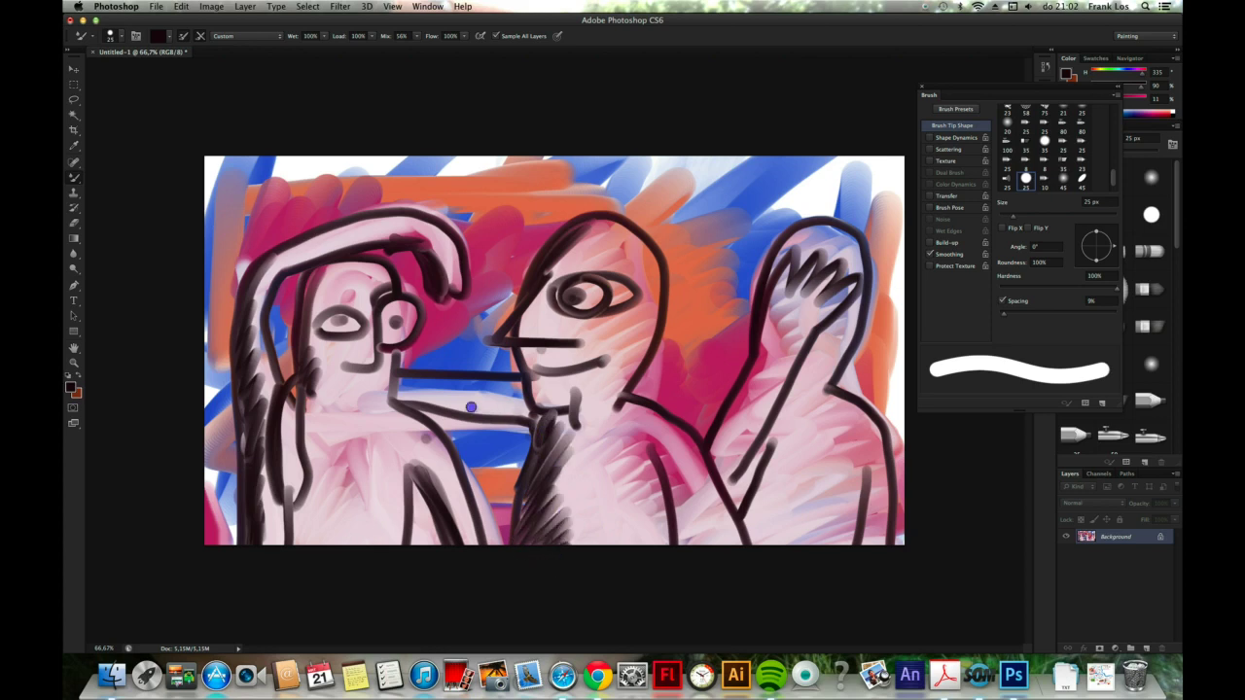
mouse_move(471, 408)
mouse_down()
mouse_move(515, 424)
mouse_move(408, 396)
mouse_move(535, 420)
mouse_up()
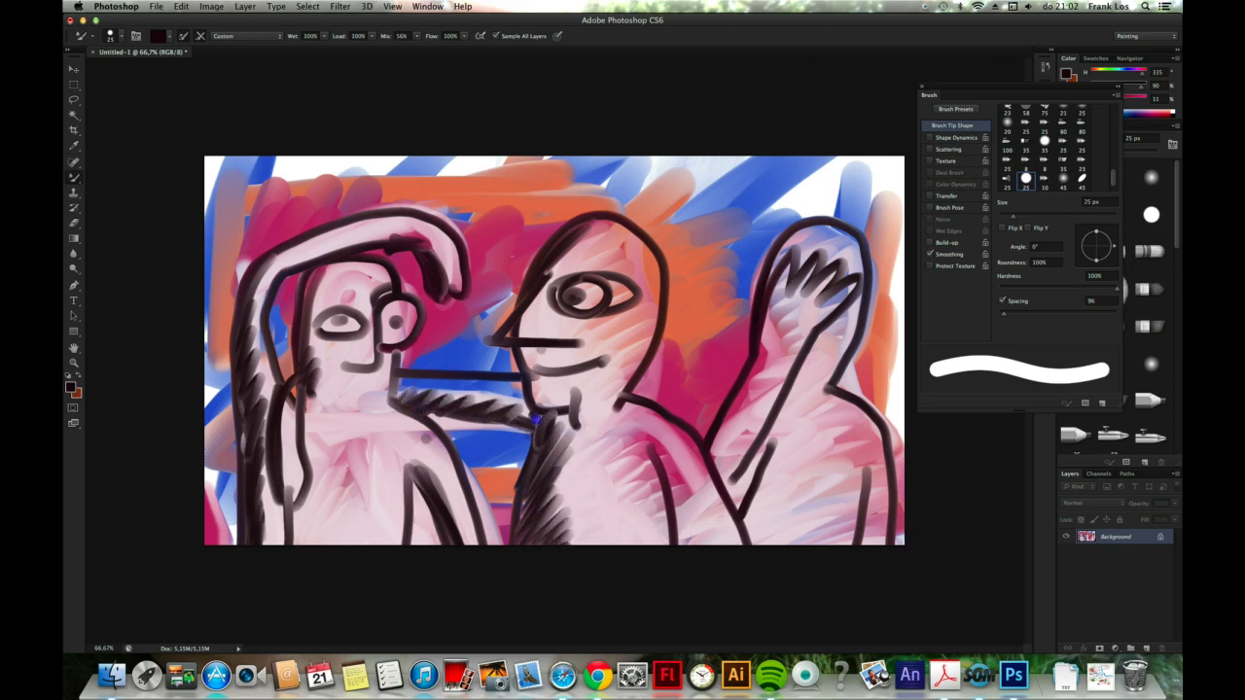
Thicken the right figure's back and head outline and hatch dark shading into its lower body
mouse_move(717, 448)
mouse_down()
mouse_move(817, 226)
mouse_move(799, 248)
mouse_up()
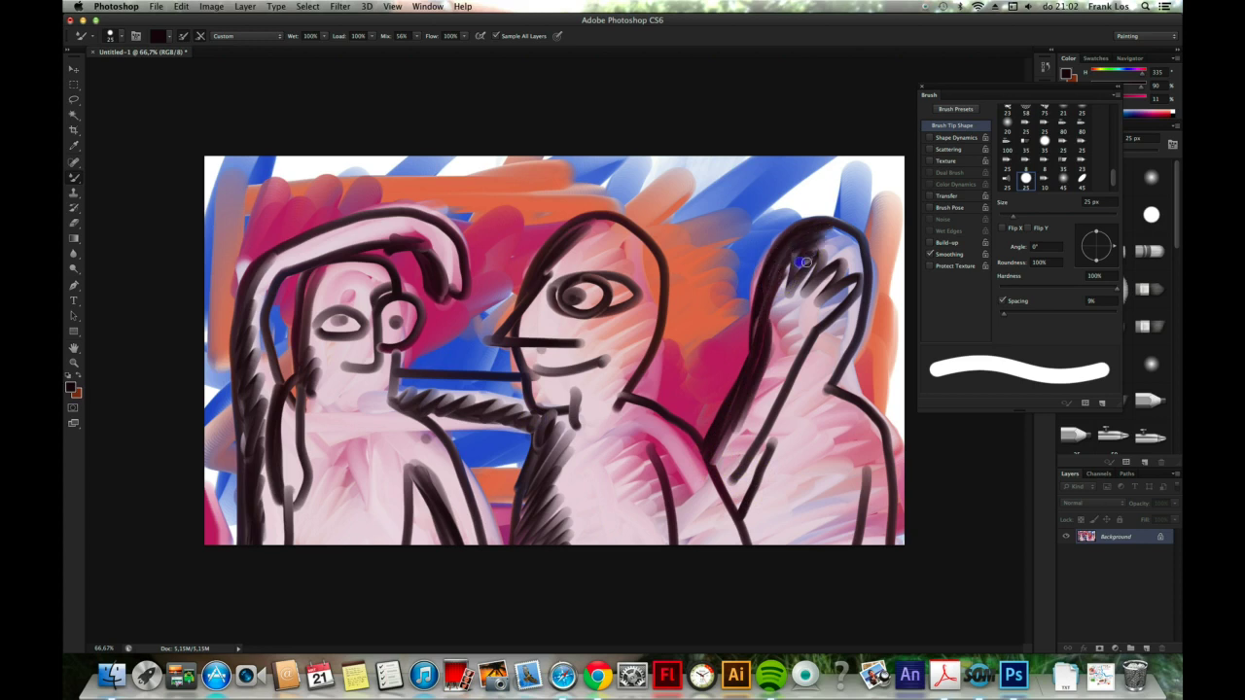
drag(775, 421, 748, 506)
drag(778, 449, 748, 532)
drag(790, 482, 745, 554)
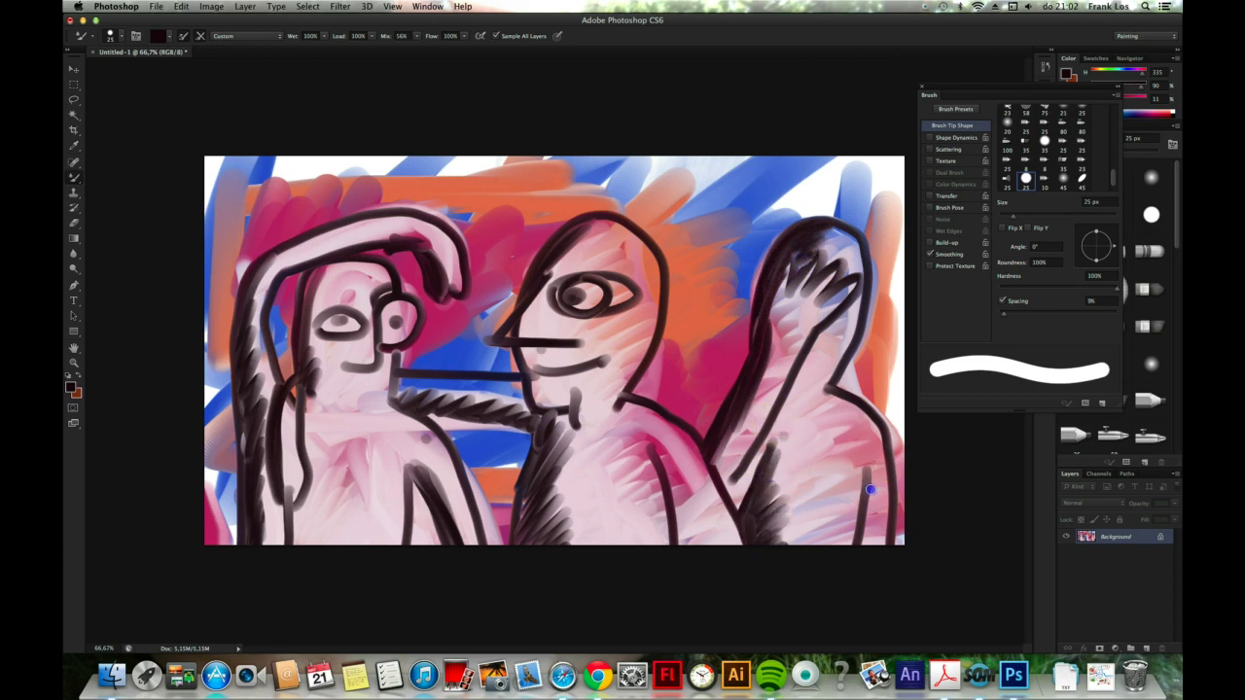
drag(868, 467, 859, 540)
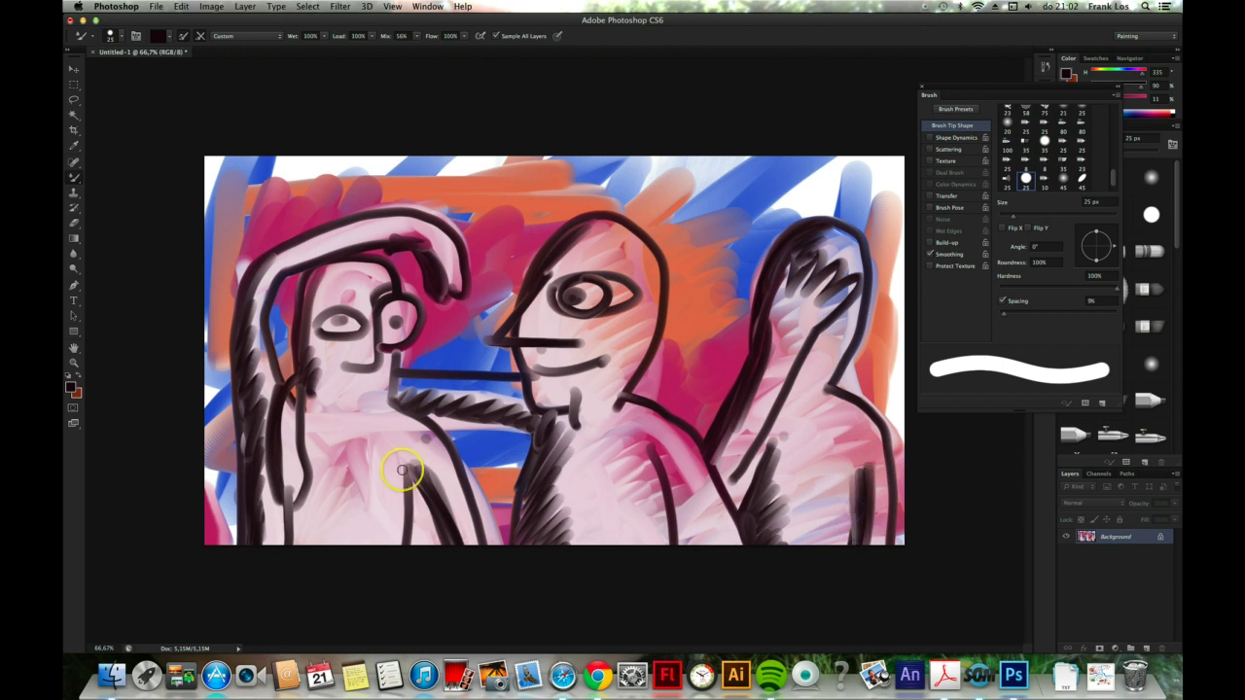
Darken the left figure's torso line and paint dark strokes down its hair
drag(402, 474, 433, 532)
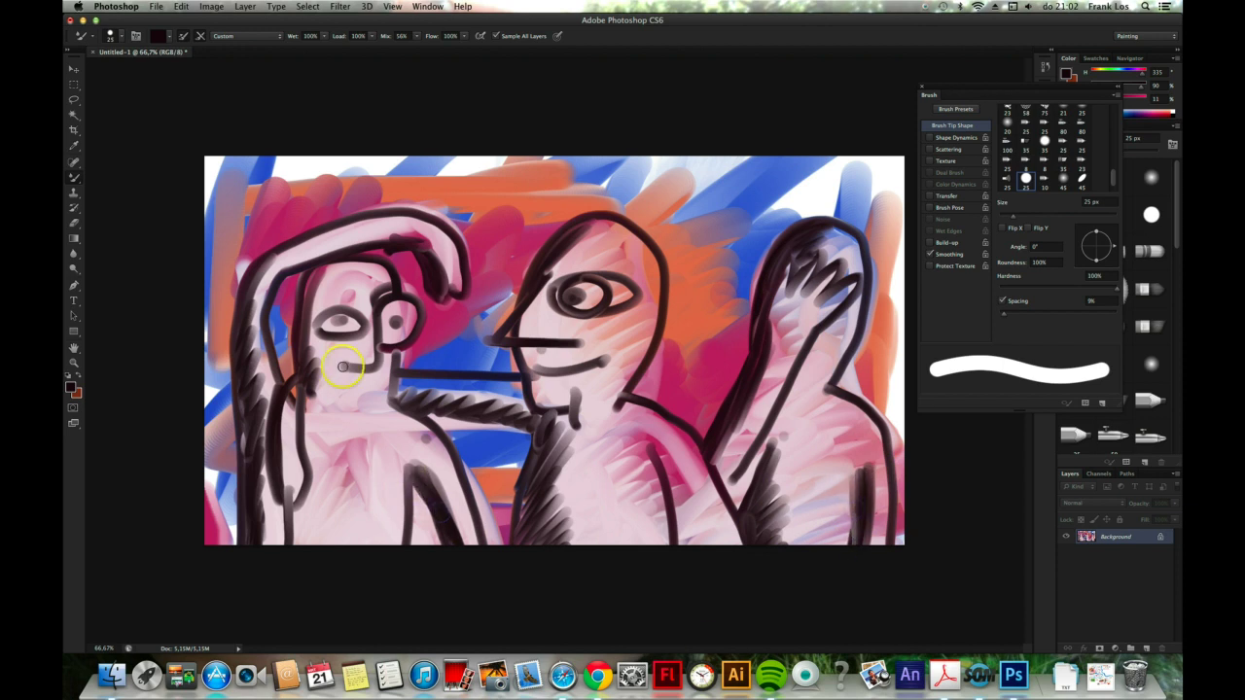
mouse_move(311, 330)
mouse_down()
mouse_move(330, 304)
mouse_move(310, 397)
mouse_up()
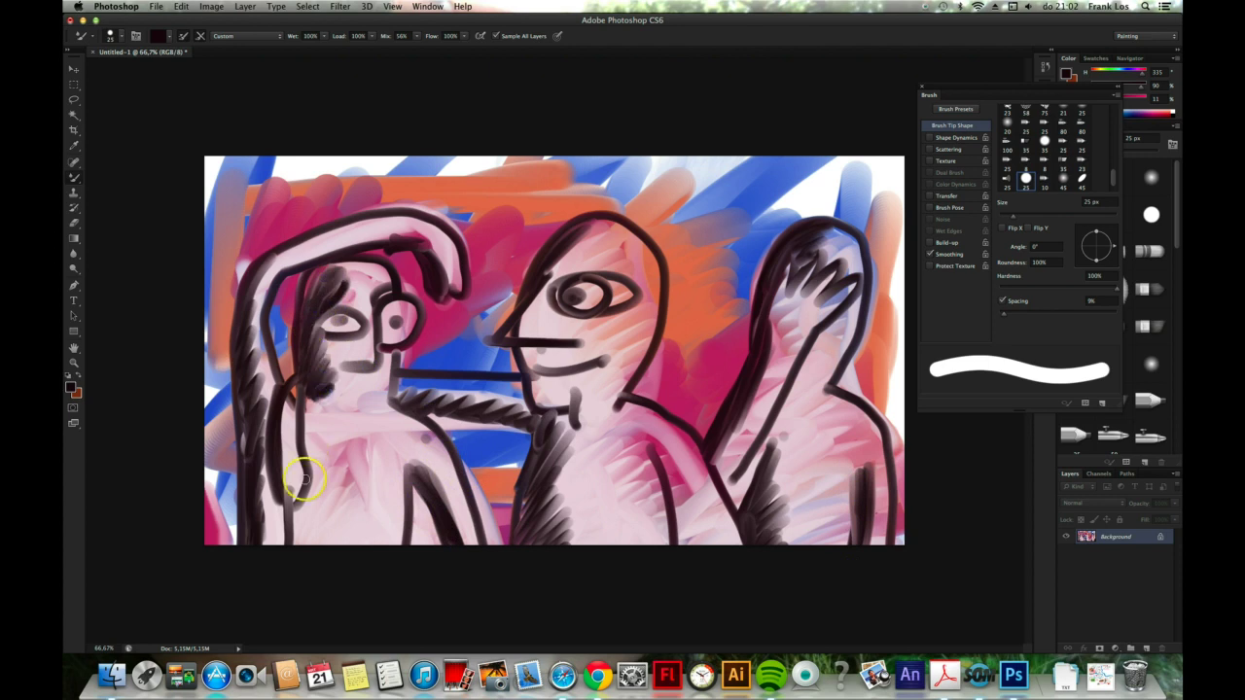
drag(292, 472, 264, 532)
drag(269, 418, 276, 537)
mouse_move(282, 486)
mouse_down()
mouse_move(302, 533)
mouse_move(262, 543)
mouse_up()
Shade the middle figure's body and the right figure's left contour and lower-left edge
drag(544, 477, 533, 513)
drag(571, 430, 551, 519)
mouse_move(583, 278)
mouse_down()
mouse_move(527, 368)
mouse_move(545, 414)
mouse_move(584, 422)
mouse_up()
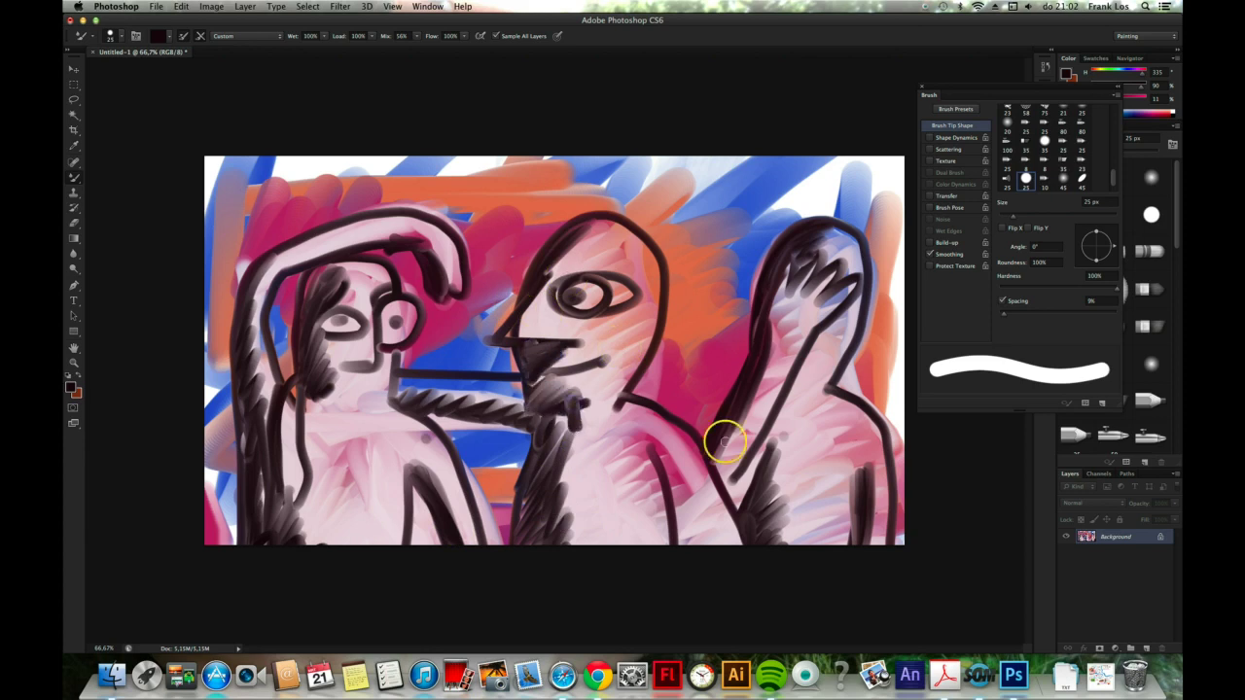
drag(724, 442, 726, 449)
mouse_move(730, 501)
mouse_down()
mouse_move(746, 532)
mouse_move(651, 457)
mouse_move(628, 503)
mouse_up()
drag(647, 452, 622, 540)
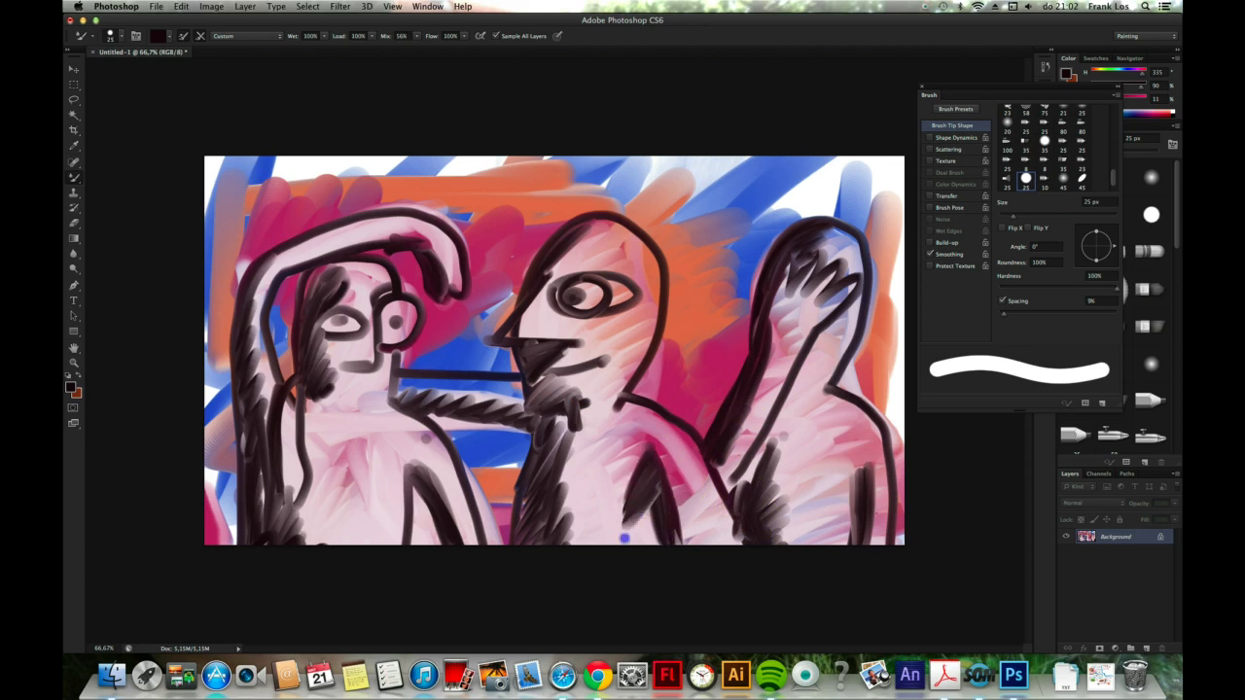
drag(651, 501, 627, 545)
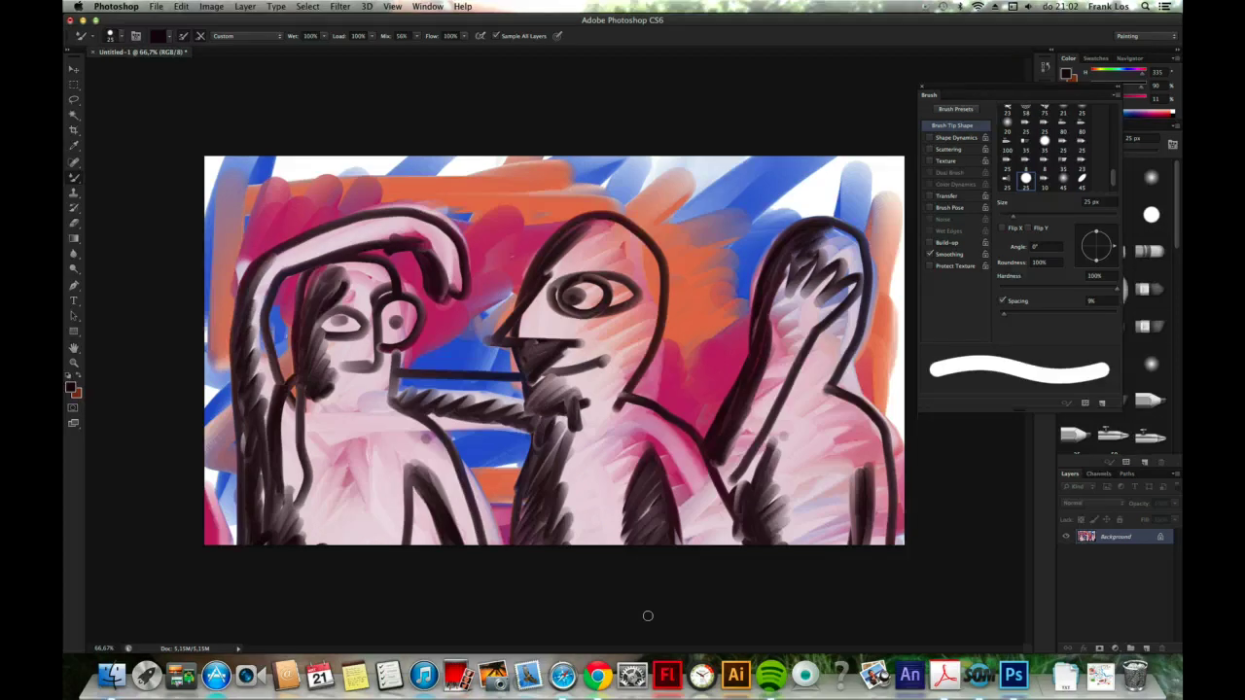
Set the Mixer Brush mix to 0% and the wetness to 0%
click(372, 36)
click(416, 36)
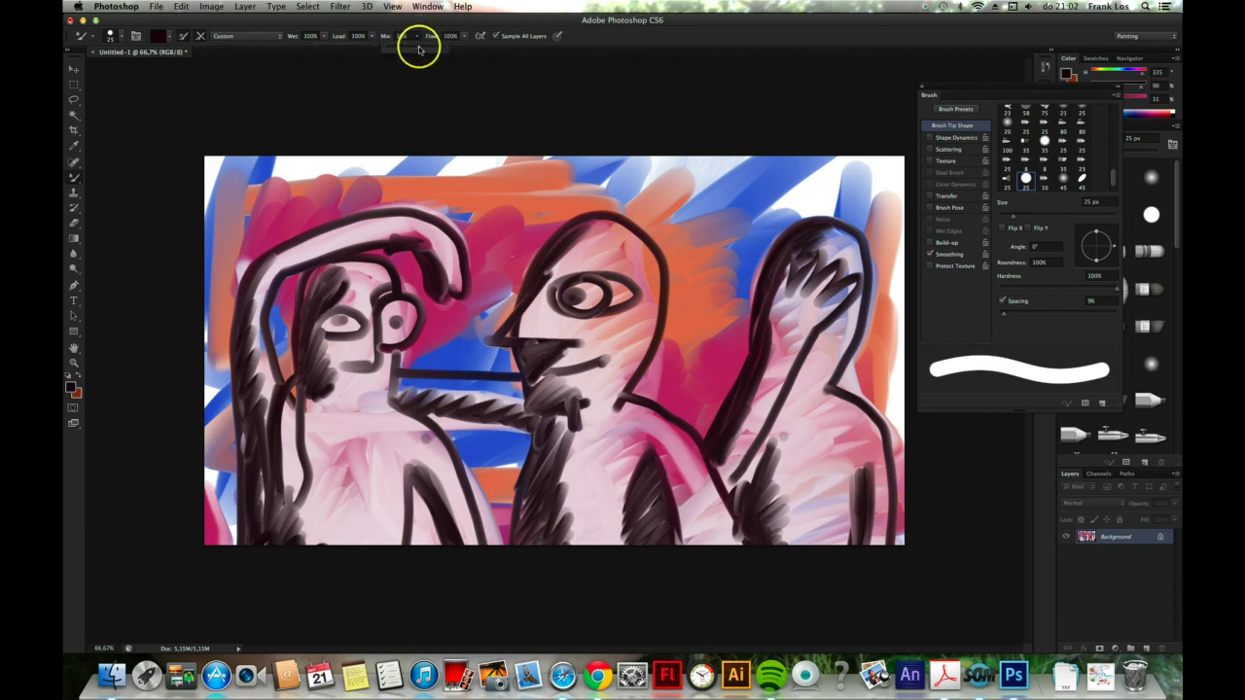
drag(370, 52, 377, 49)
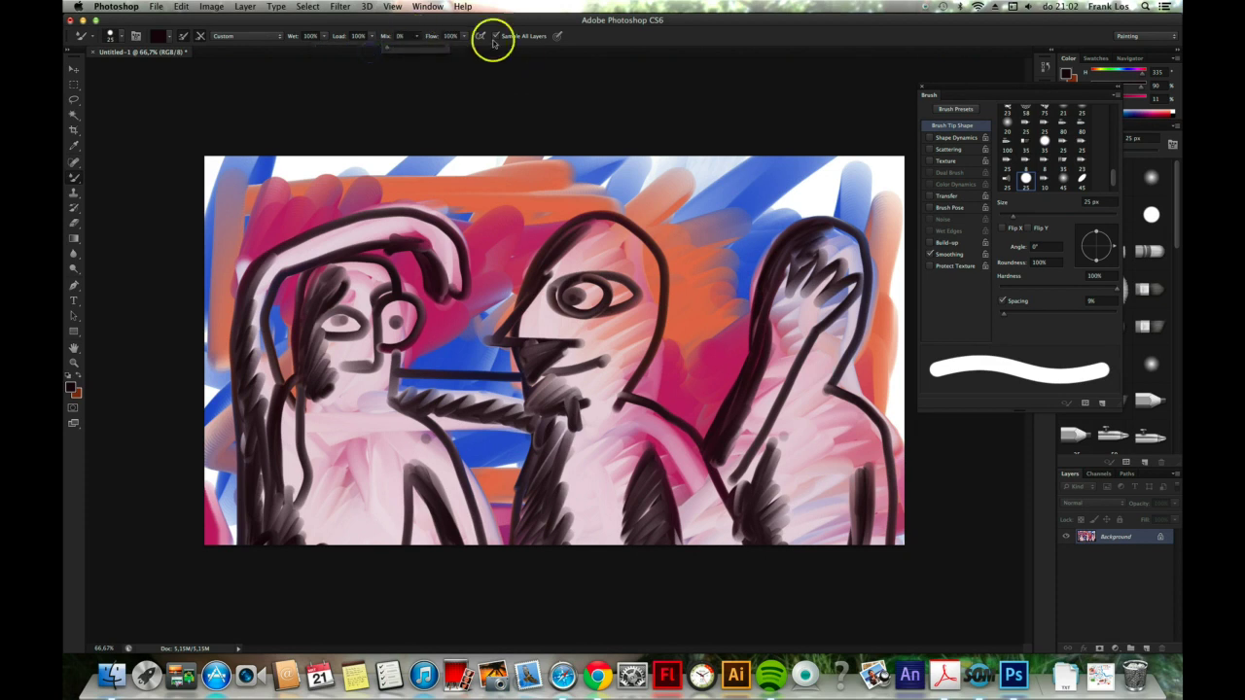
click(323, 39)
drag(257, 52, 249, 52)
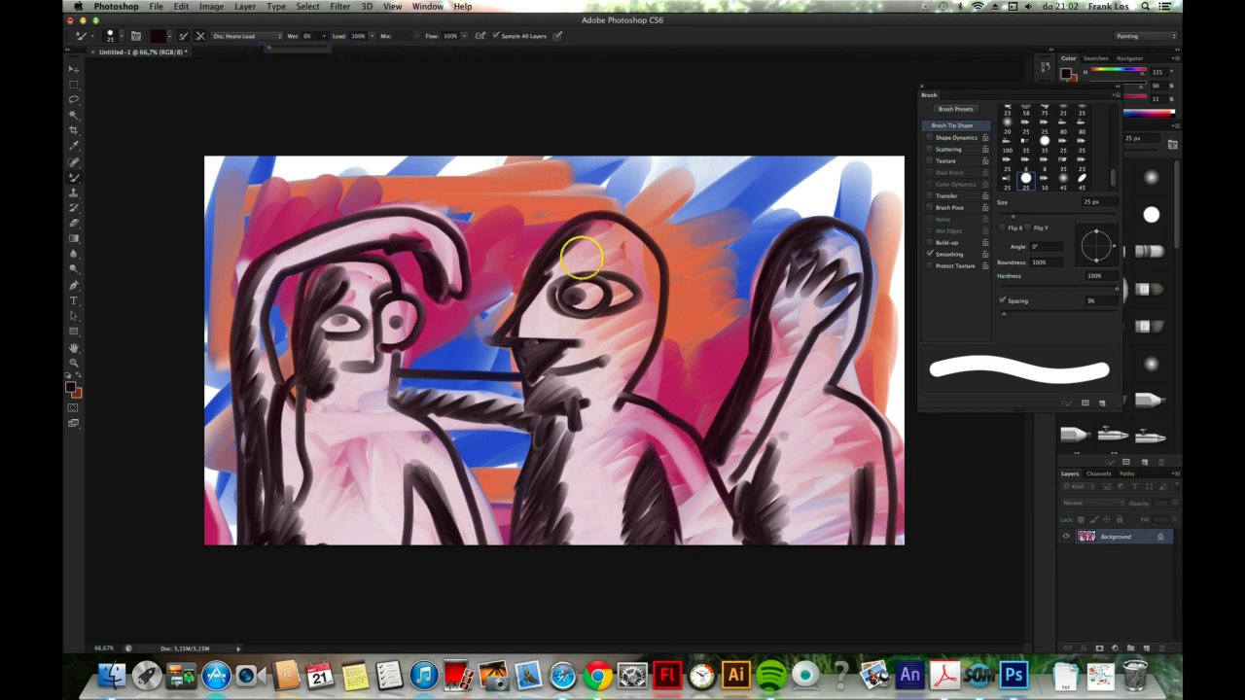
click(627, 352)
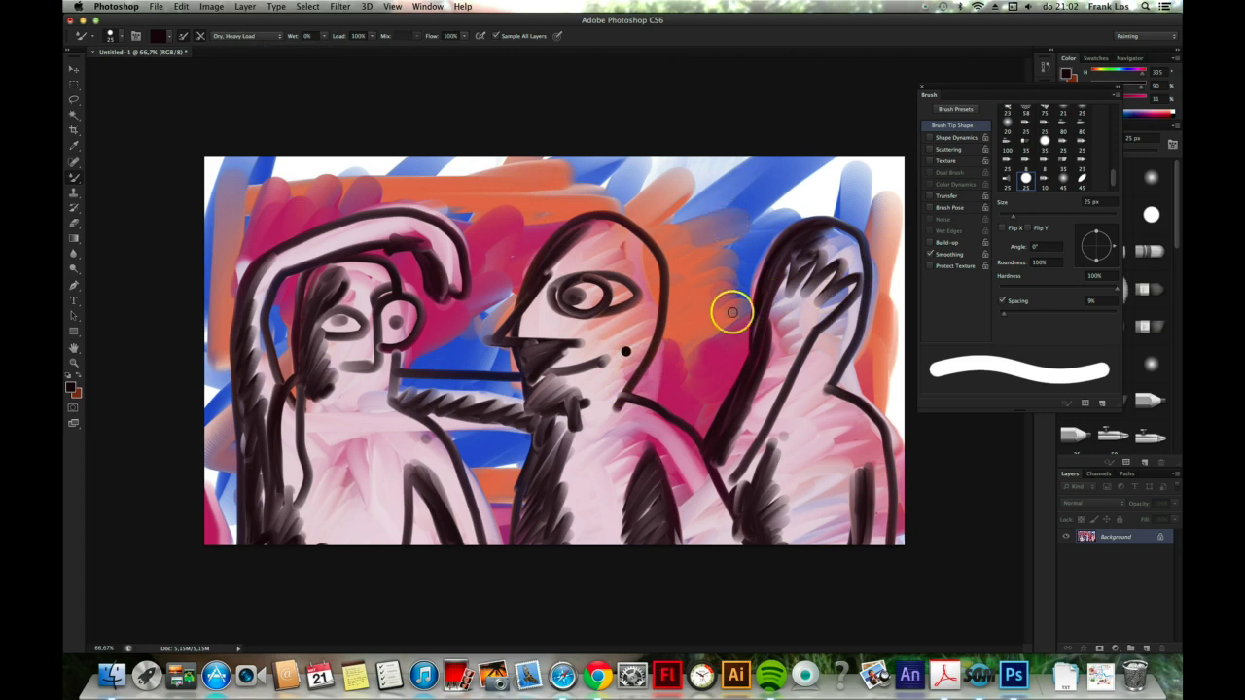
Pick light pink and lighten the left figure's raised arm, eye, chin, torso and arm
drag(769, 403, 644, 282)
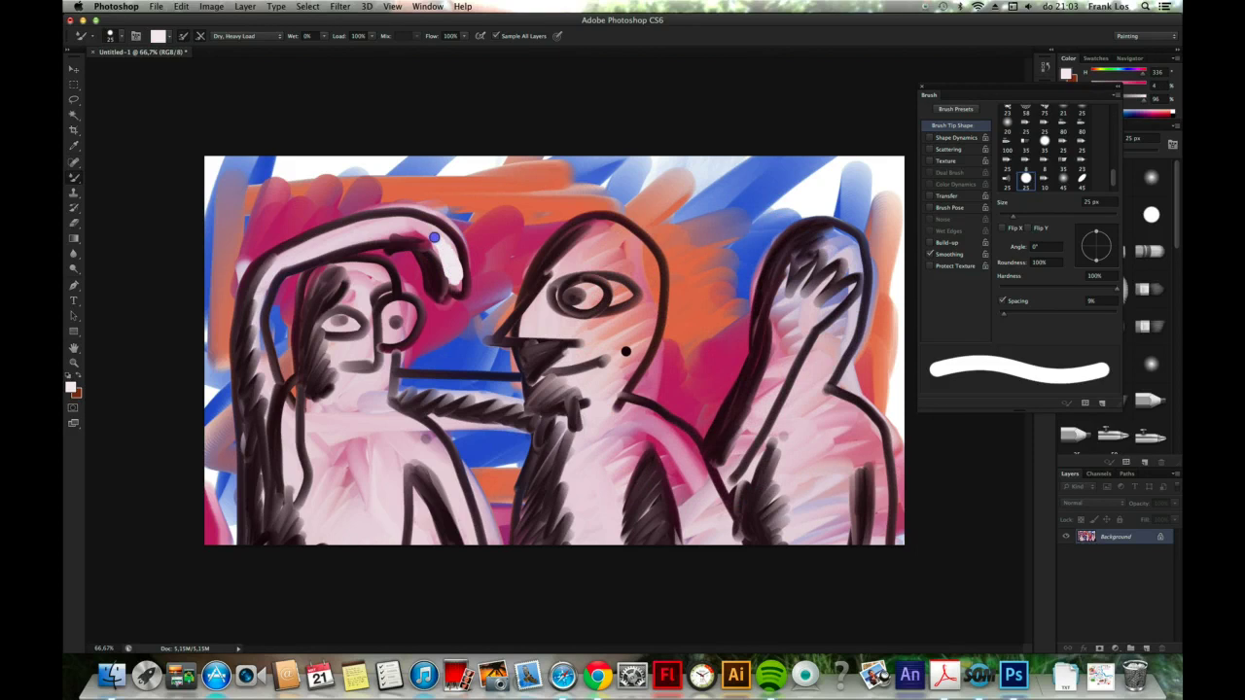
drag(431, 226, 330, 239)
mouse_move(398, 305)
mouse_down()
mouse_move(407, 317)
mouse_move(374, 354)
mouse_move(372, 305)
mouse_up()
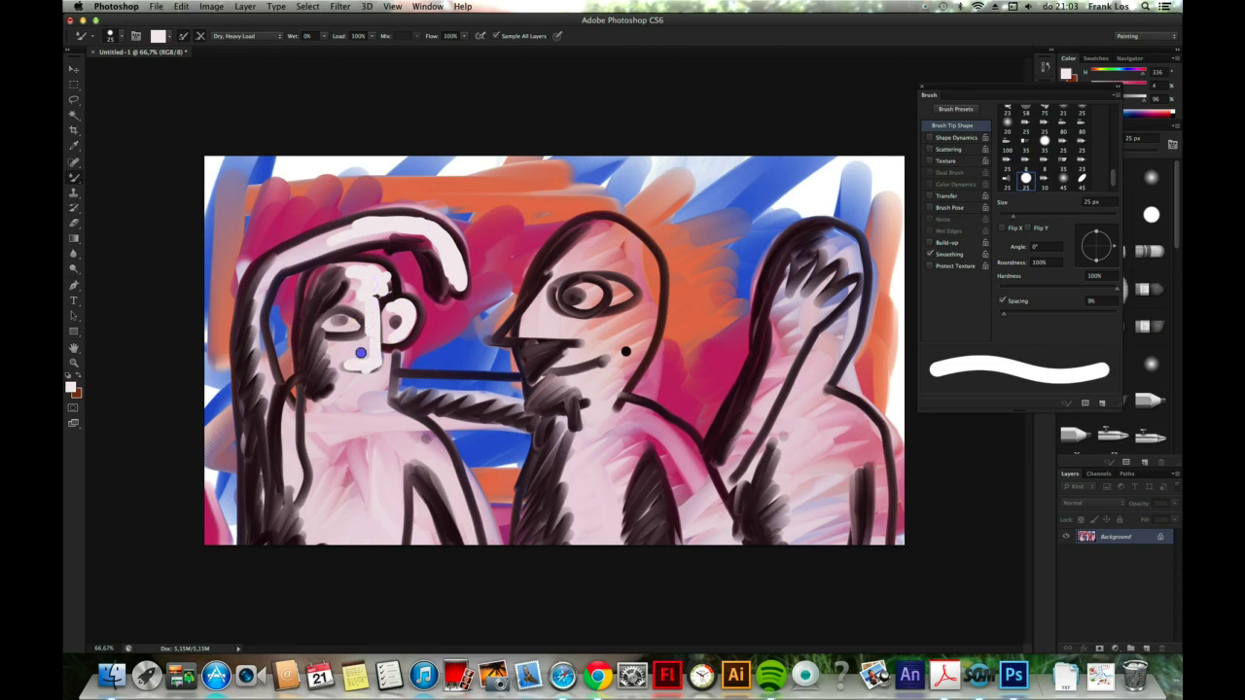
mouse_move(389, 386)
mouse_down()
mouse_move(378, 389)
mouse_move(402, 416)
mouse_up()
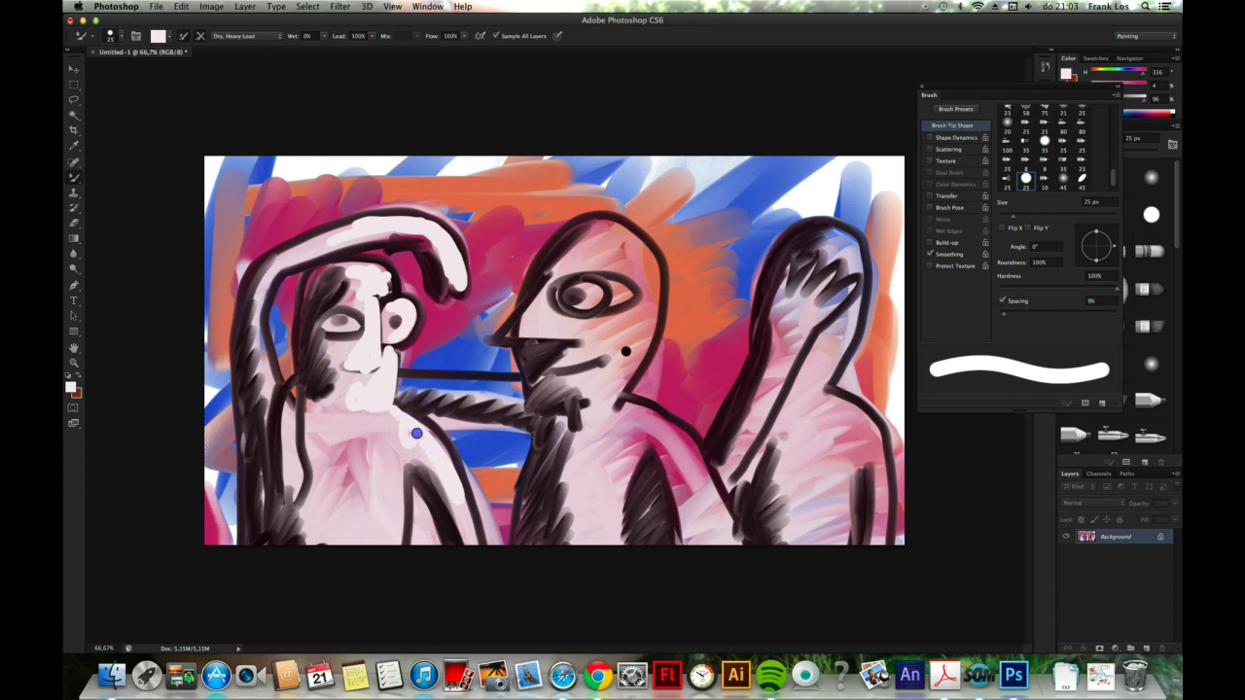
drag(447, 459, 469, 535)
mouse_move(438, 438)
mouse_down()
mouse_move(416, 453)
mouse_move(394, 525)
mouse_up()
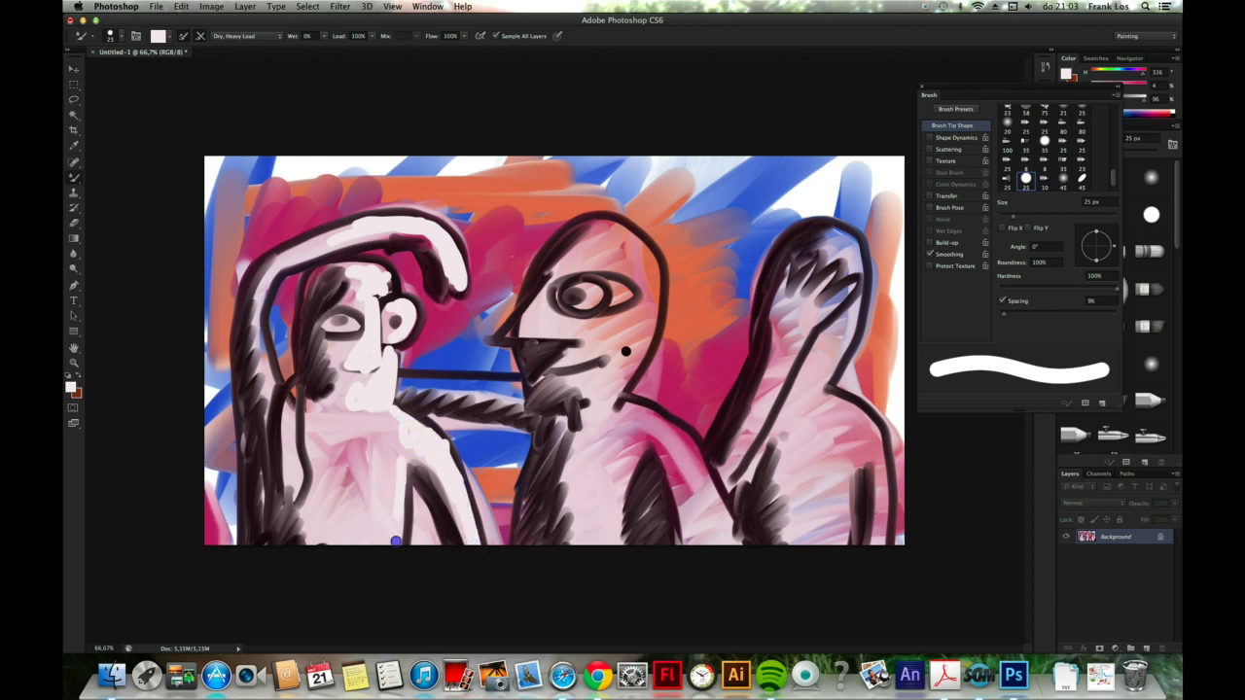
drag(393, 457, 375, 537)
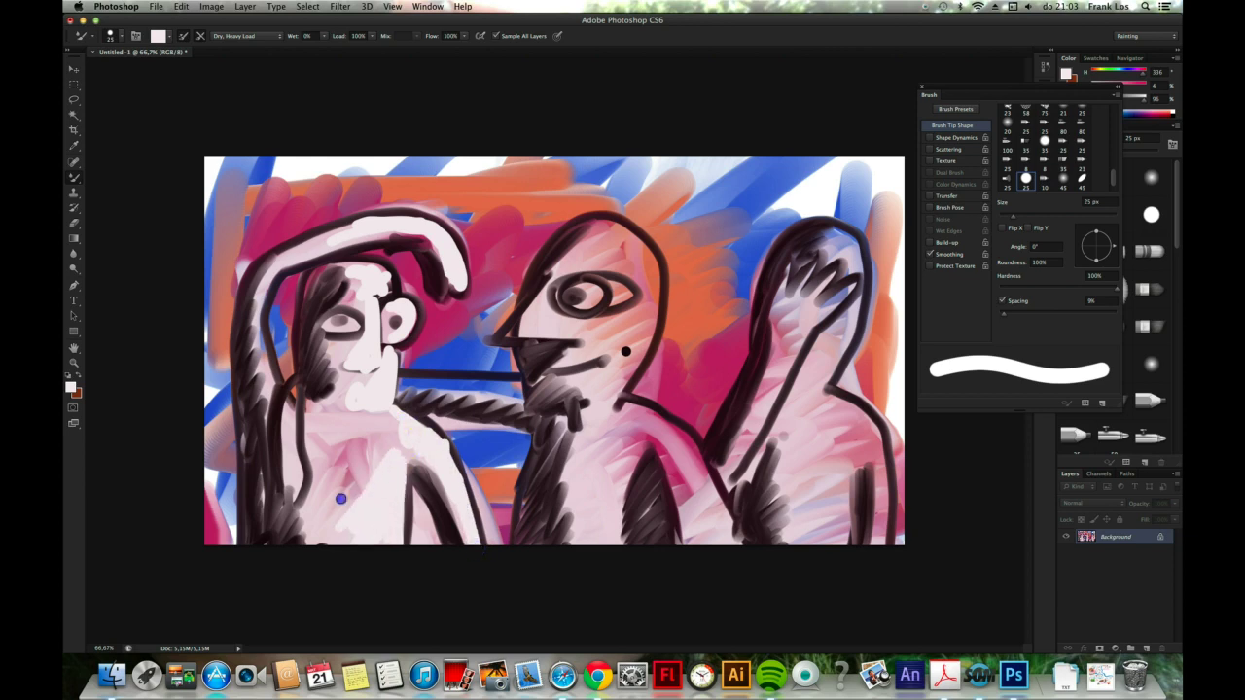
drag(340, 498, 379, 523)
mouse_move(650, 297)
mouse_down()
mouse_move(614, 394)
mouse_move(645, 271)
mouse_move(603, 232)
mouse_move(628, 267)
mouse_up()
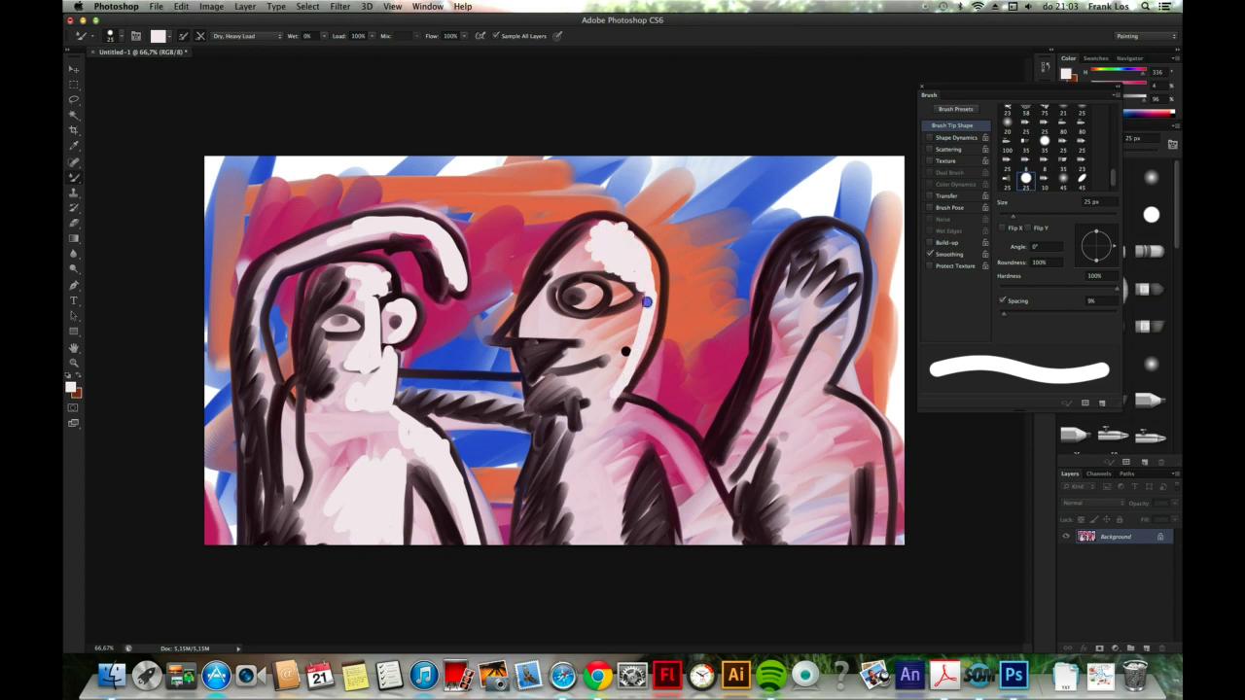
Repaint the middle figure's eye area and lighten its neck, shoulder and chest
drag(638, 303, 632, 327)
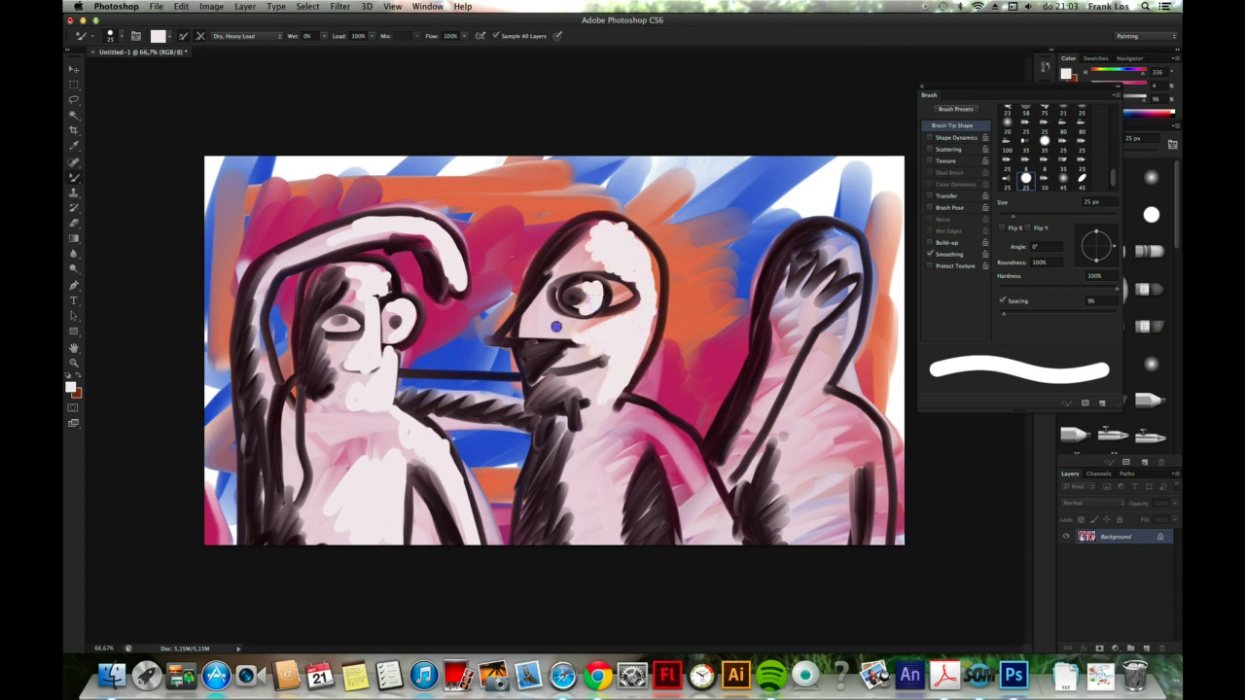
drag(555, 326, 535, 329)
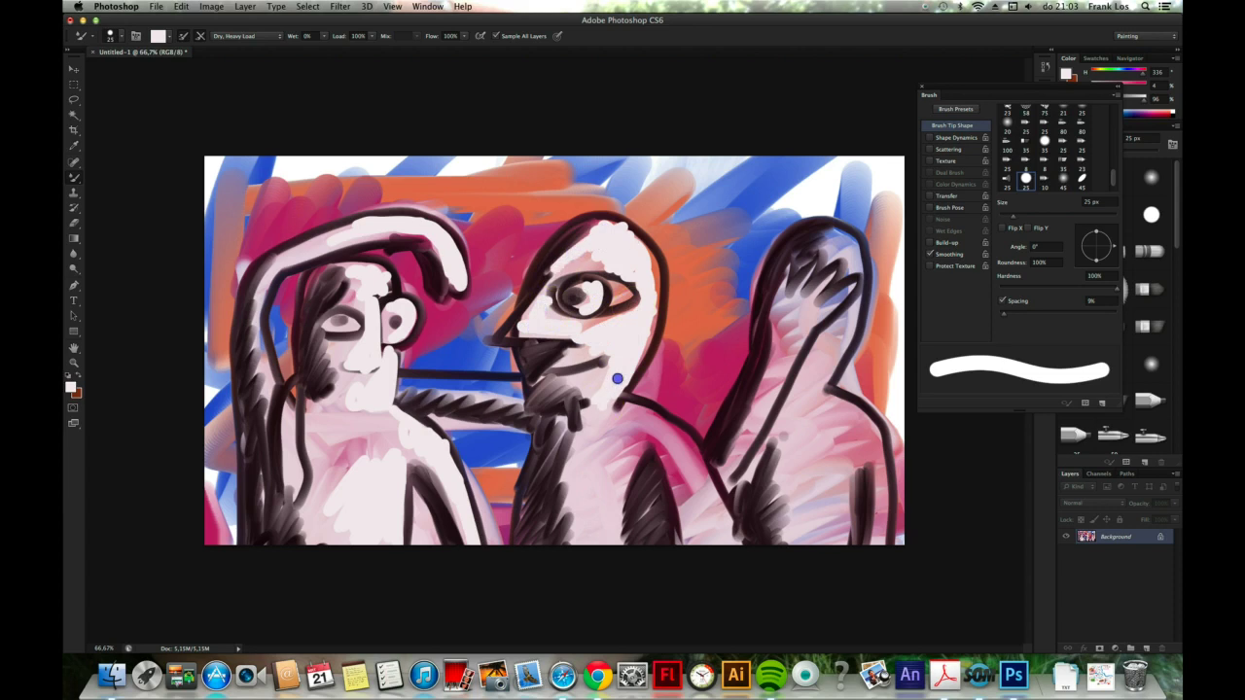
mouse_move(641, 407)
mouse_down()
mouse_move(610, 495)
mouse_move(627, 490)
mouse_up()
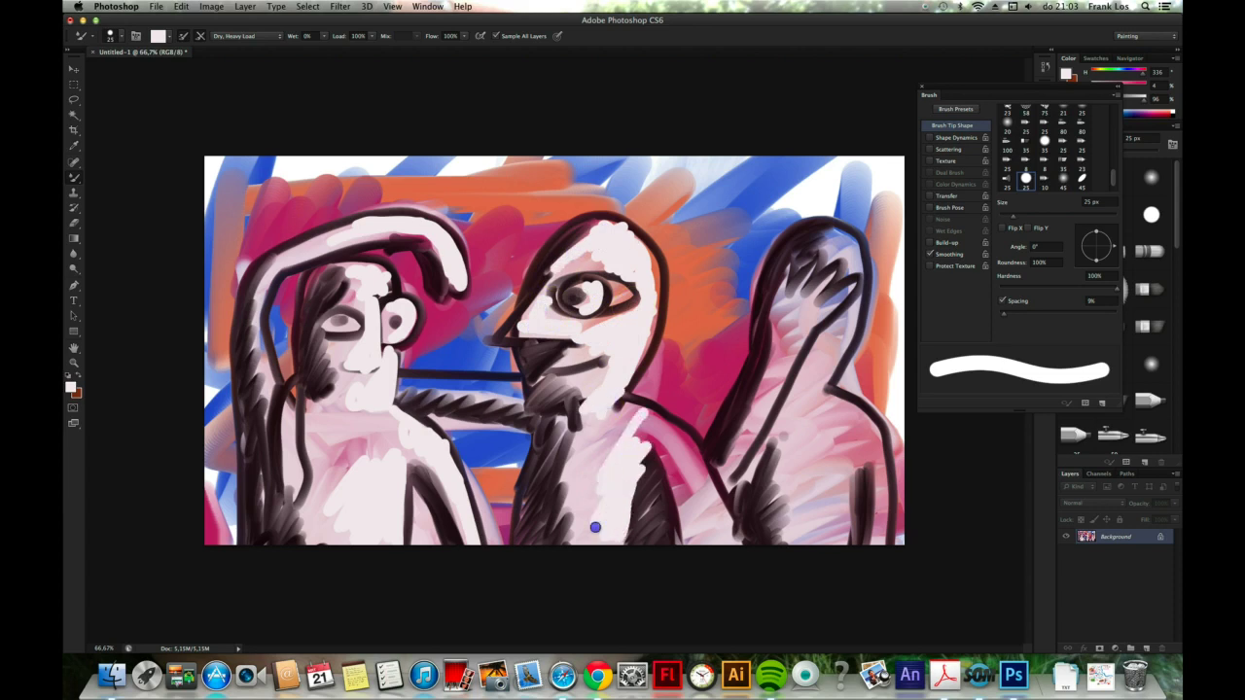
drag(661, 437, 681, 467)
drag(646, 418, 700, 515)
mouse_move(681, 438)
mouse_down()
mouse_move(719, 534)
mouse_move(659, 444)
mouse_move(681, 486)
mouse_move(698, 488)
mouse_move(786, 325)
mouse_up()
Lighten the right figure's arm, hand and lower body, cover stray dark lines, and darken its lower outline
mouse_move(739, 459)
mouse_down()
mouse_move(790, 330)
mouse_move(835, 295)
mouse_move(847, 244)
mouse_move(856, 275)
mouse_move(854, 263)
mouse_up()
mouse_move(827, 342)
mouse_down()
mouse_move(815, 370)
mouse_move(871, 455)
mouse_up()
drag(880, 540, 881, 468)
mouse_move(809, 420)
mouse_down()
mouse_move(797, 477)
mouse_move(830, 539)
mouse_up()
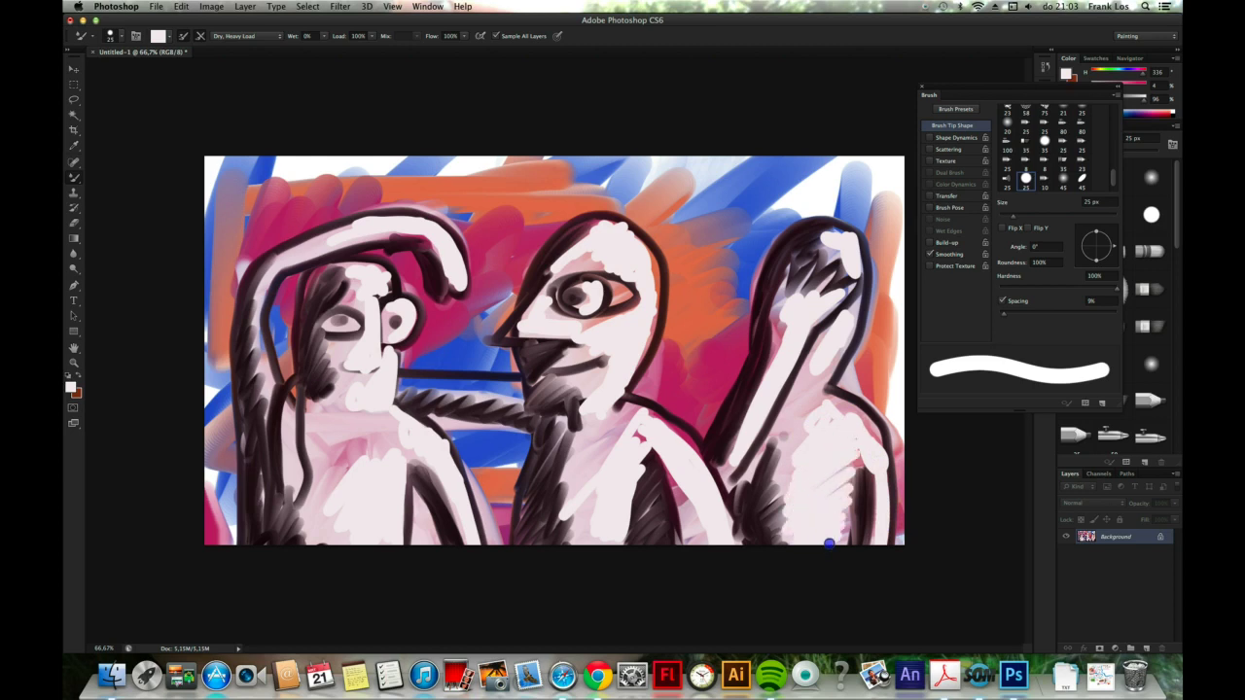
mouse_move(520, 386)
mouse_down()
mouse_move(432, 385)
mouse_move(488, 385)
mouse_up()
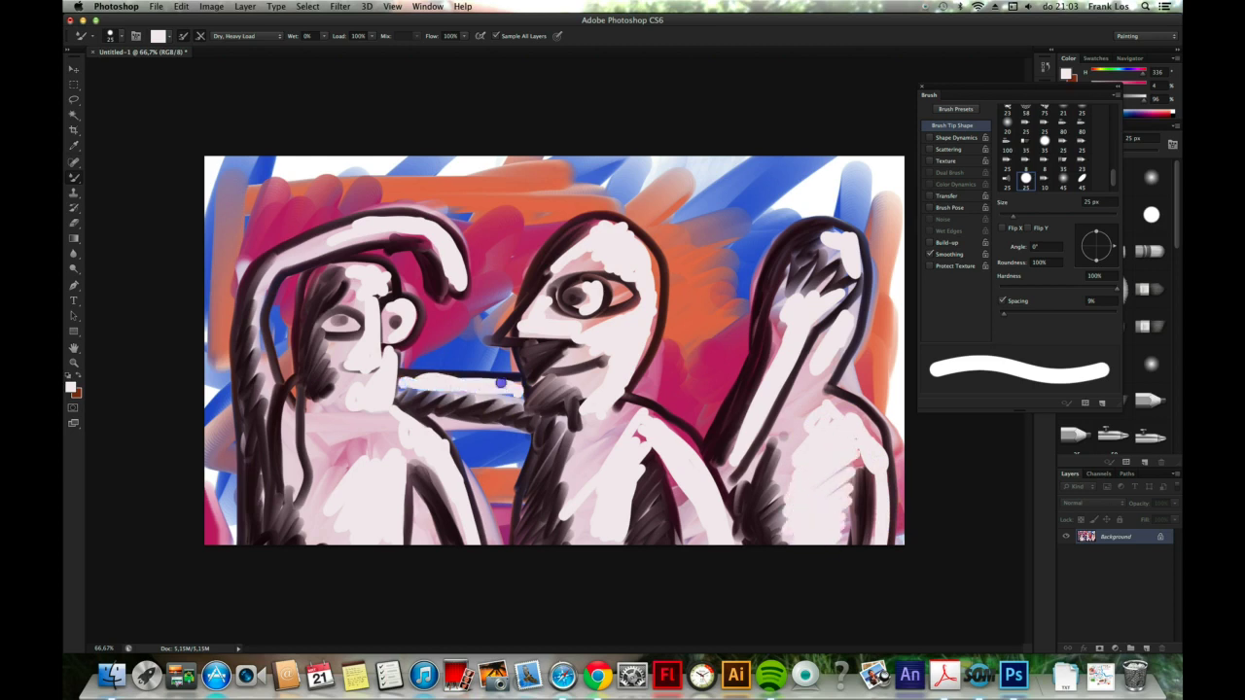
drag(293, 385, 291, 418)
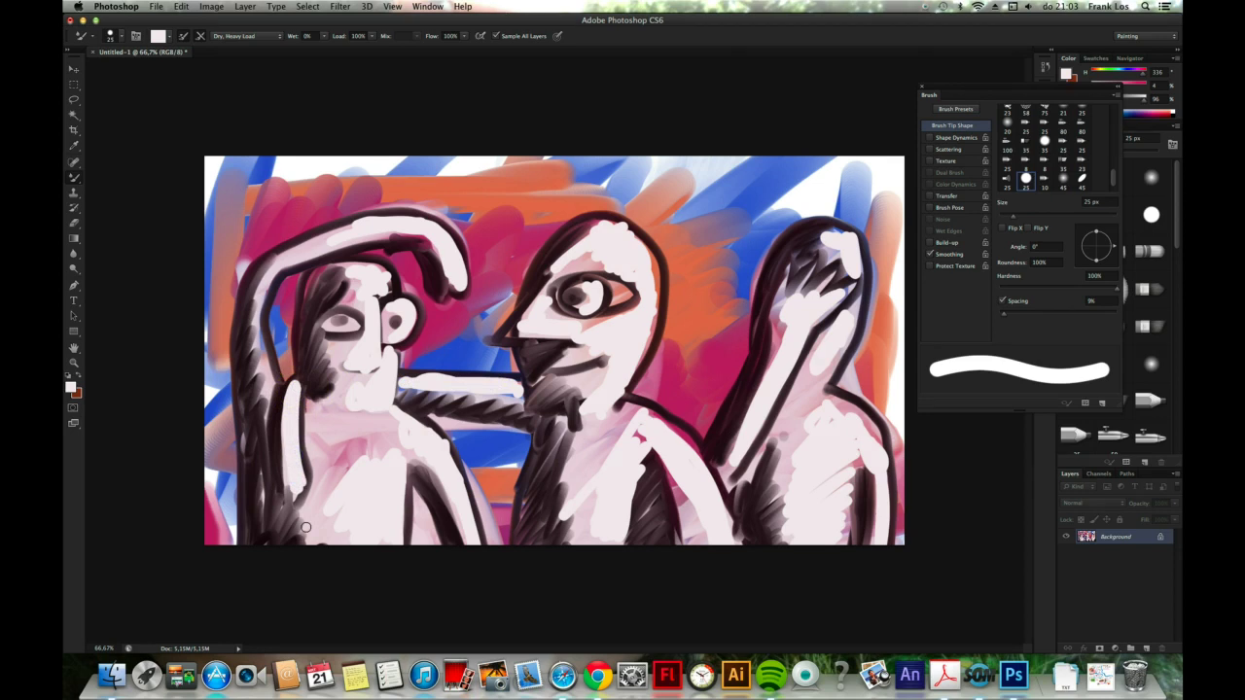
mouse_move(703, 437)
mouse_down()
mouse_move(756, 444)
mouse_move(730, 545)
mouse_move(734, 534)
mouse_move(877, 570)
mouse_move(898, 492)
mouse_up()
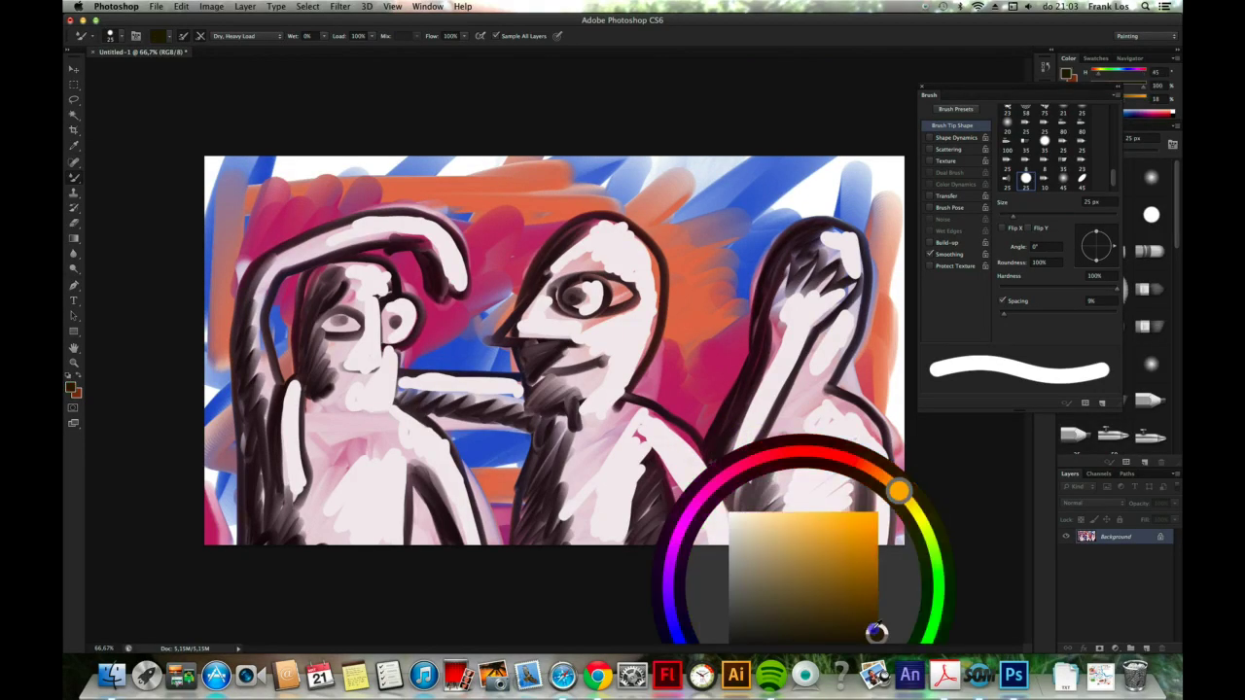
Switch to near-black and outline the left figure's head, face, chin, chest and reaching arm
ctrl+alt+super+click(698, 238)
mouse_move(697, 239)
mouse_down()
mouse_move(675, 314)
mouse_move(689, 359)
mouse_up()
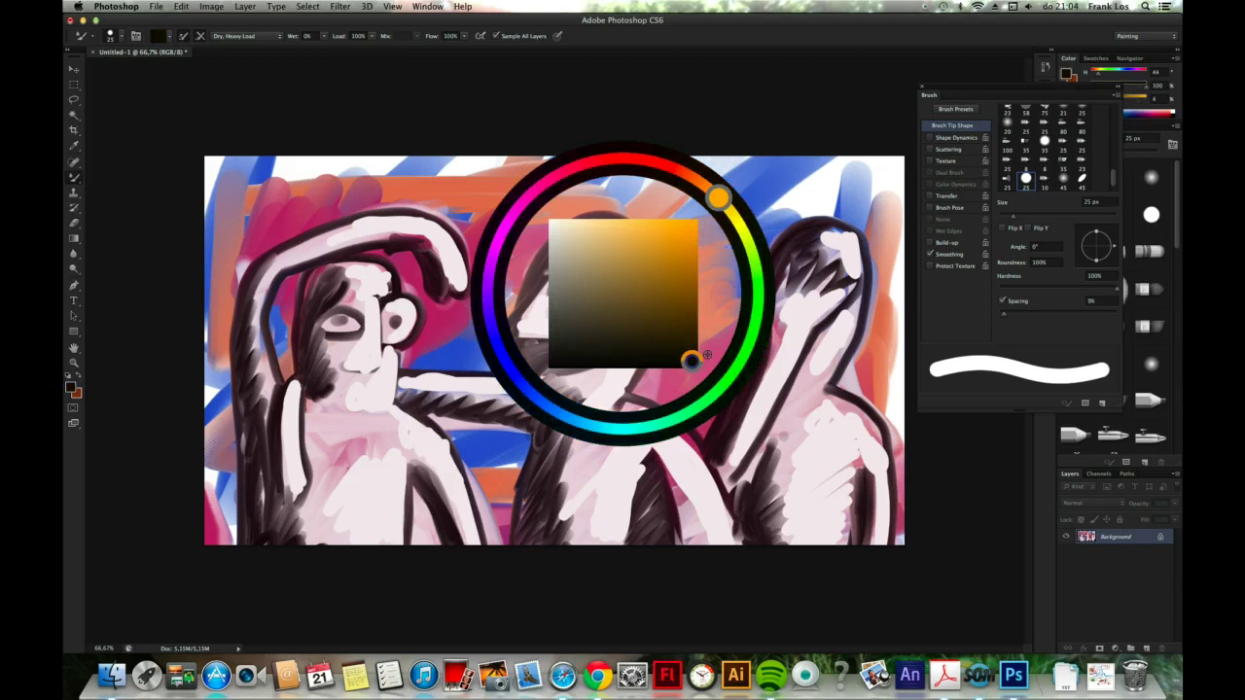
drag(265, 313, 274, 363)
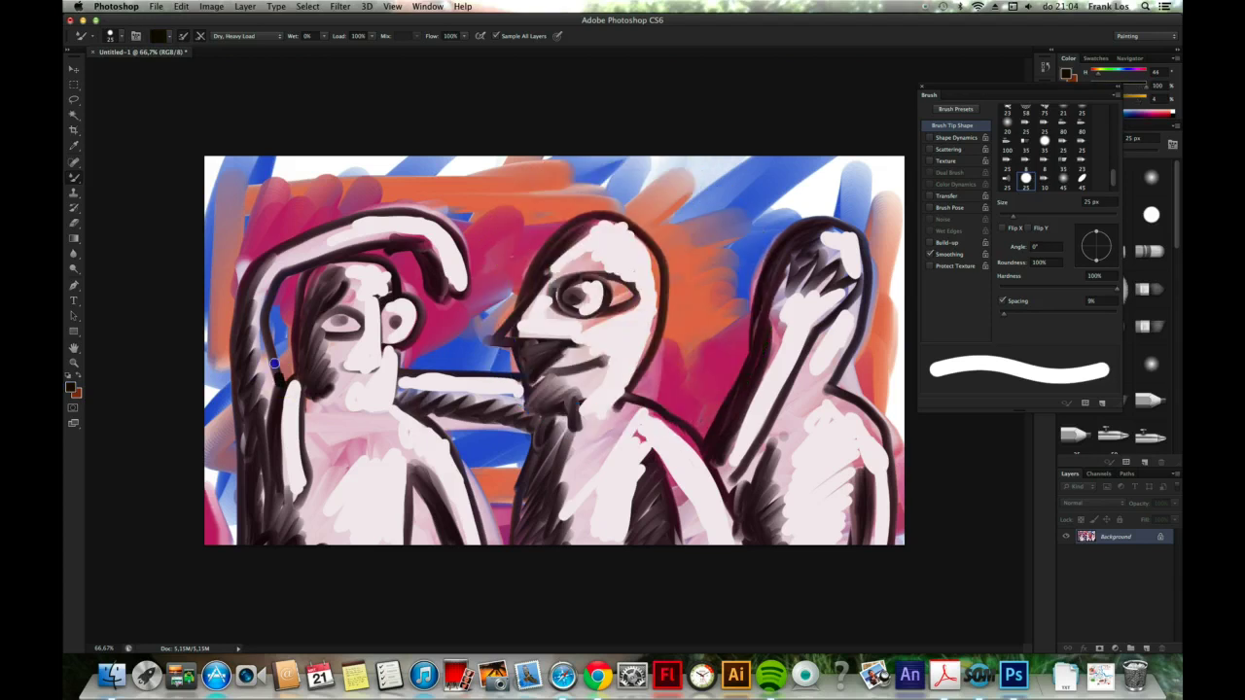
mouse_move(300, 266)
mouse_down()
mouse_move(402, 249)
mouse_move(346, 222)
mouse_move(235, 309)
mouse_move(238, 549)
mouse_up()
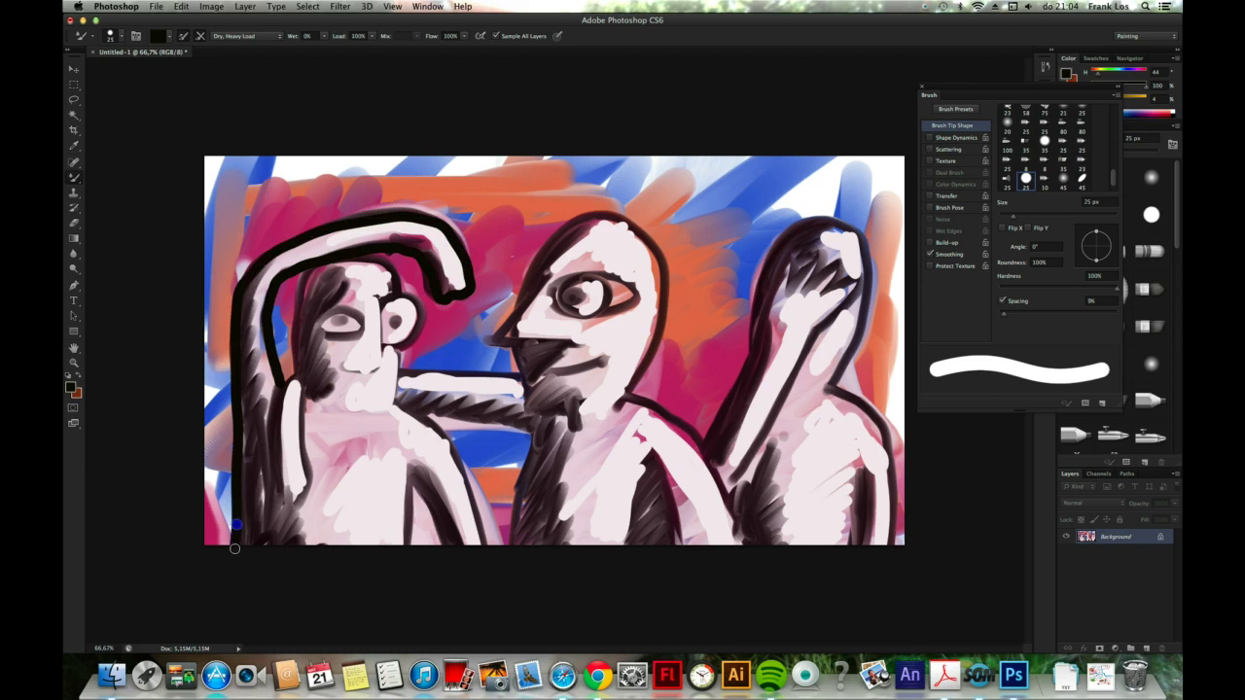
mouse_move(294, 377)
mouse_down()
mouse_move(303, 387)
mouse_move(302, 304)
mouse_move(402, 280)
mouse_move(381, 350)
mouse_move(402, 323)
mouse_move(380, 326)
mouse_move(344, 375)
mouse_up()
mouse_move(365, 313)
mouse_down()
mouse_move(321, 315)
mouse_move(359, 336)
mouse_move(352, 324)
mouse_up()
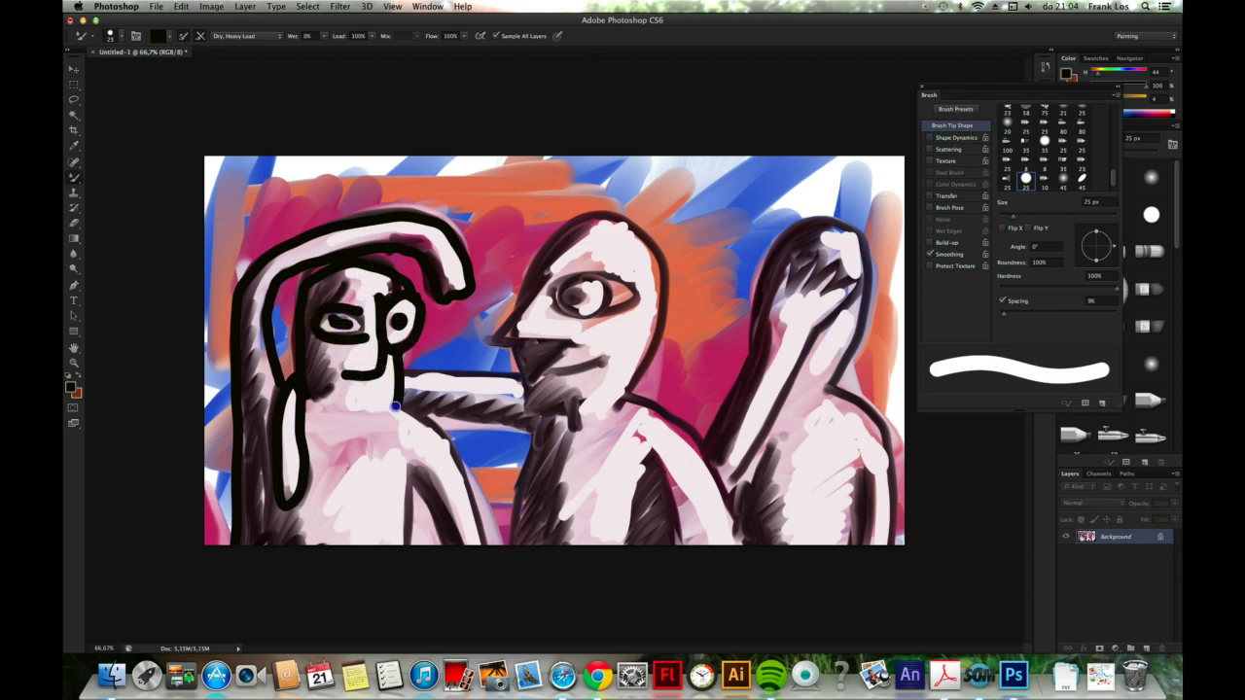
mouse_move(394, 406)
mouse_down()
mouse_move(336, 413)
mouse_move(462, 453)
mouse_move(477, 550)
mouse_up()
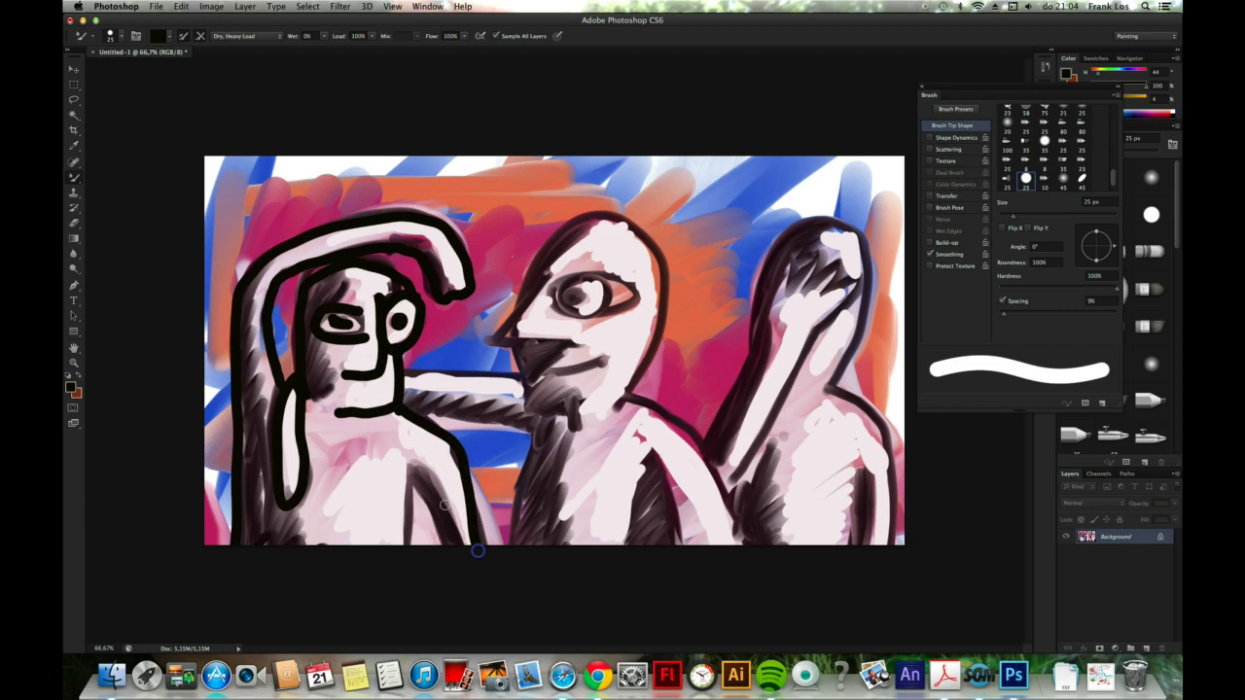
drag(405, 467, 408, 545)
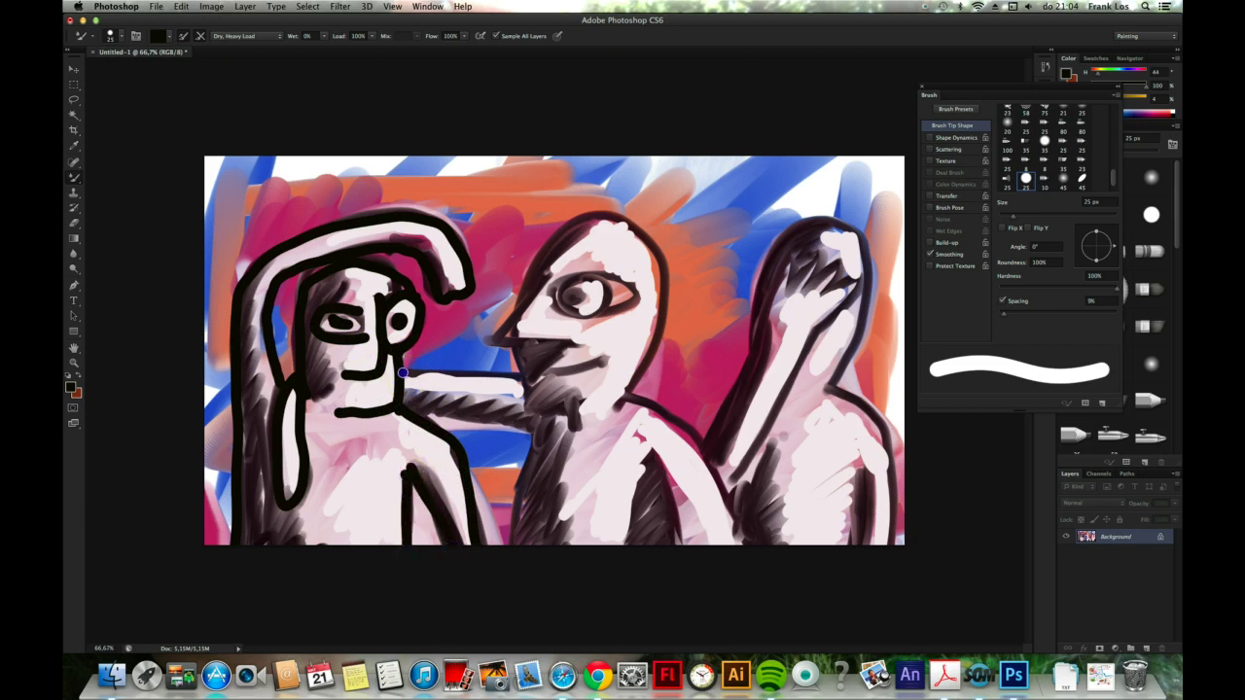
drag(401, 373, 527, 375)
drag(417, 403, 520, 424)
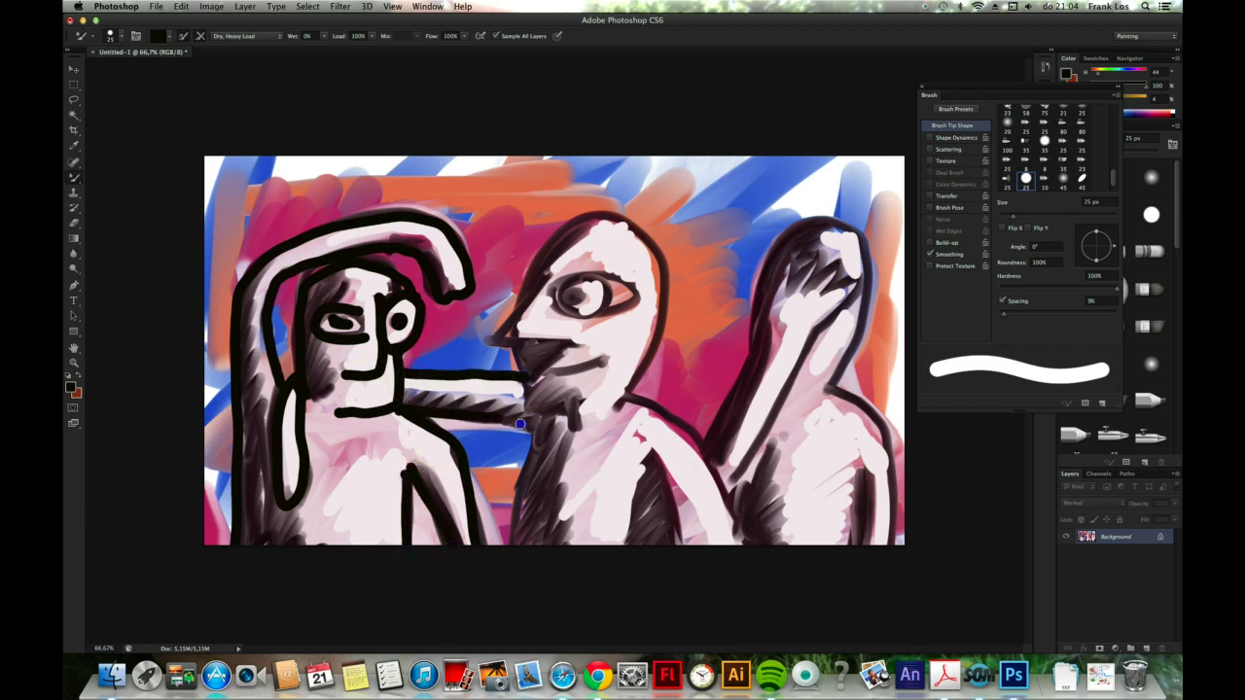
Redraw the middle figure's profile, eye, mouth, shoulder and body lines in black
drag(514, 514, 510, 551)
mouse_move(573, 362)
mouse_down()
mouse_move(492, 340)
mouse_move(547, 266)
mouse_move(636, 292)
mouse_move(591, 278)
mouse_move(579, 296)
mouse_up()
mouse_move(607, 356)
mouse_down()
mouse_move(527, 379)
mouse_move(587, 406)
mouse_up()
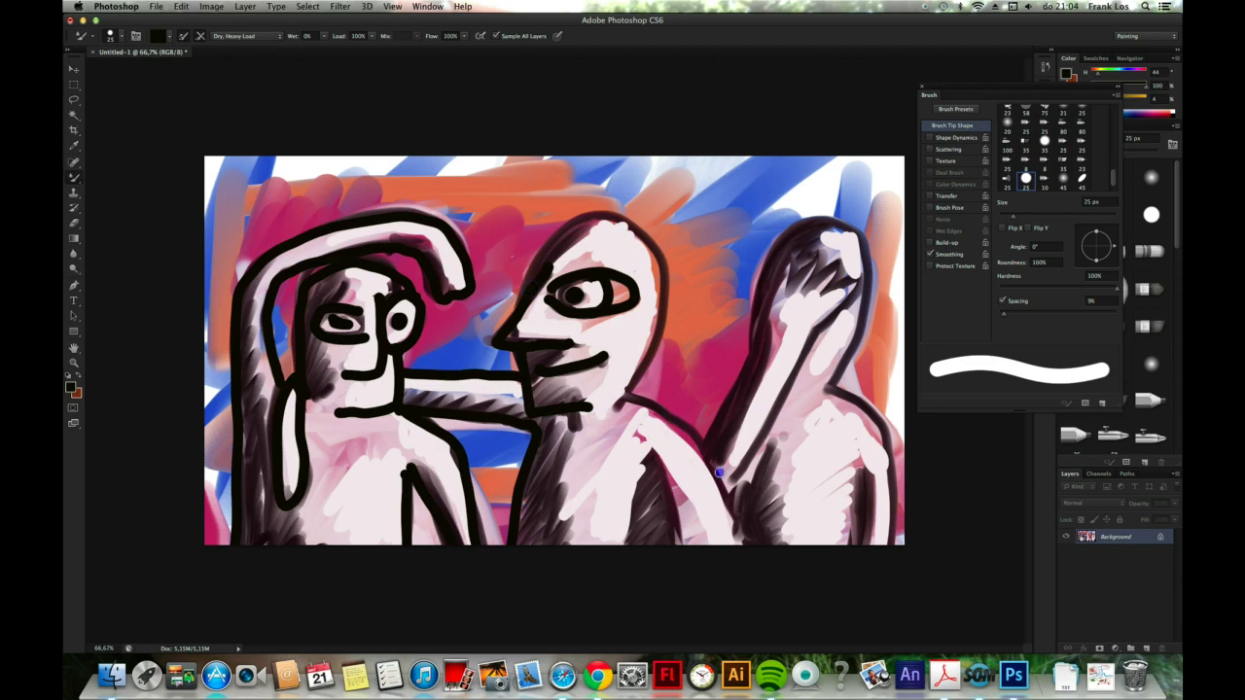
drag(610, 399, 748, 552)
drag(572, 413, 724, 545)
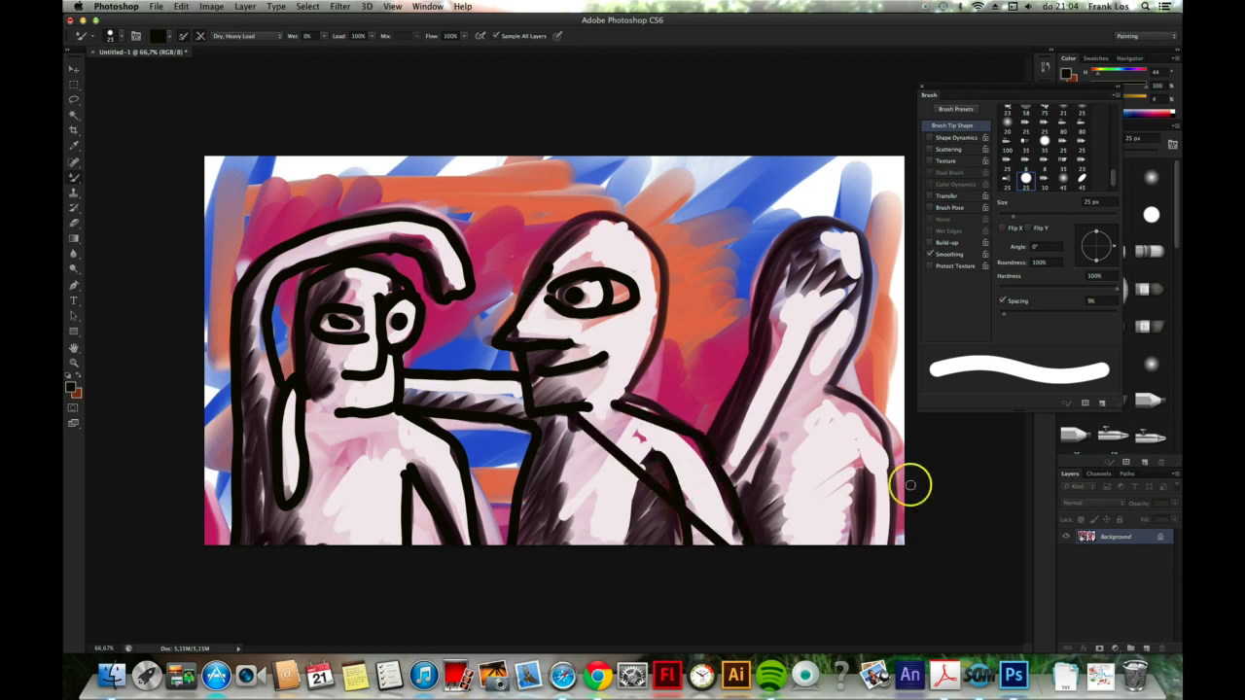
drag(643, 455, 638, 562)
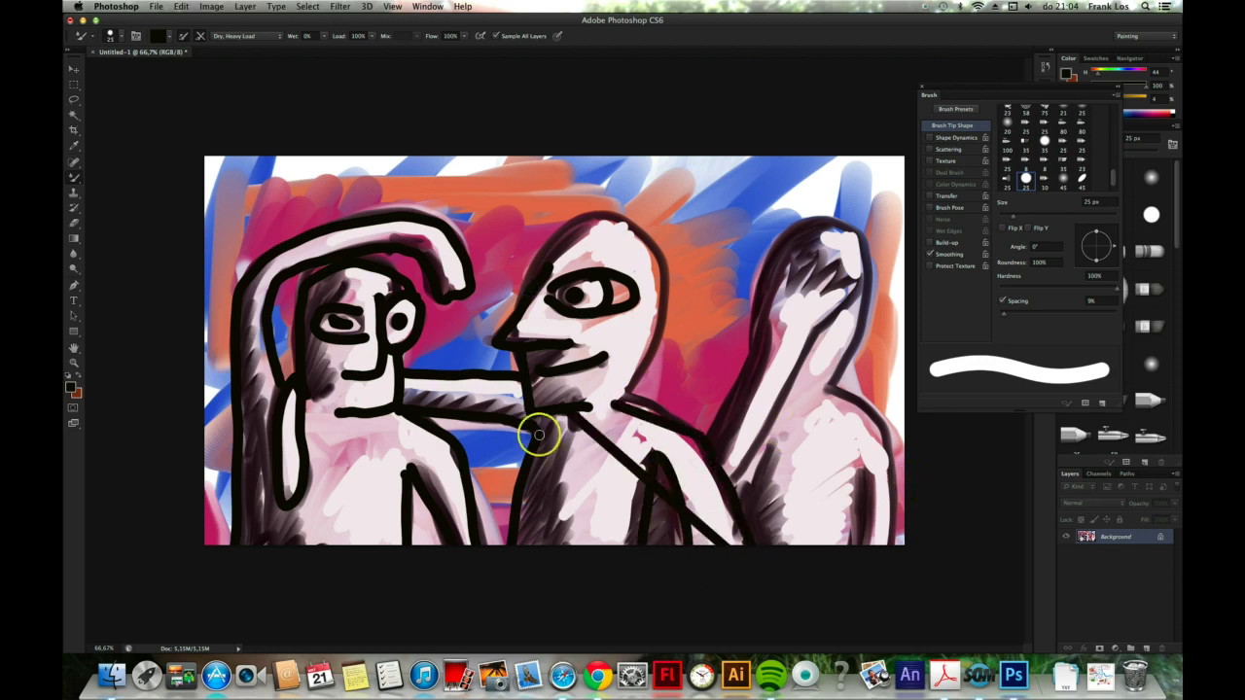
Outline the right figure's raised arm, head and body edge down to the bottom in black
mouse_move(735, 484)
mouse_down()
mouse_move(838, 283)
mouse_move(813, 261)
mouse_move(770, 274)
mouse_move(709, 455)
mouse_up()
drag(775, 264, 829, 218)
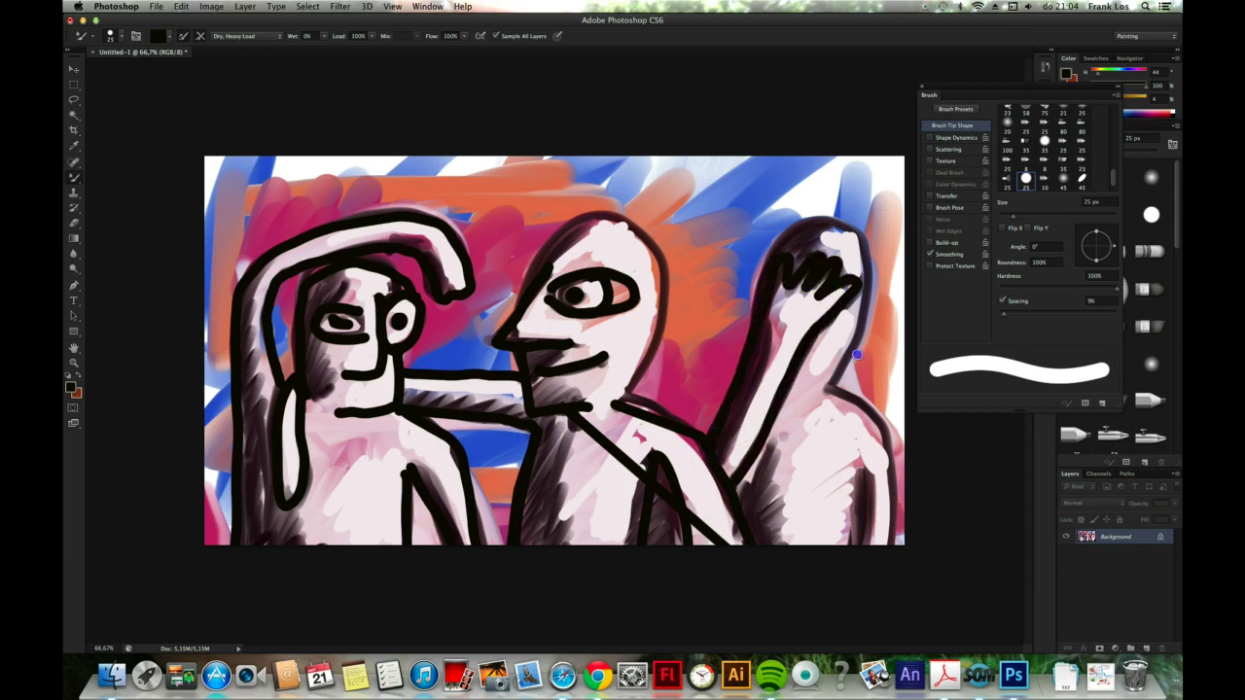
mouse_move(874, 303)
mouse_down()
mouse_move(822, 216)
mouse_move(778, 255)
mouse_up()
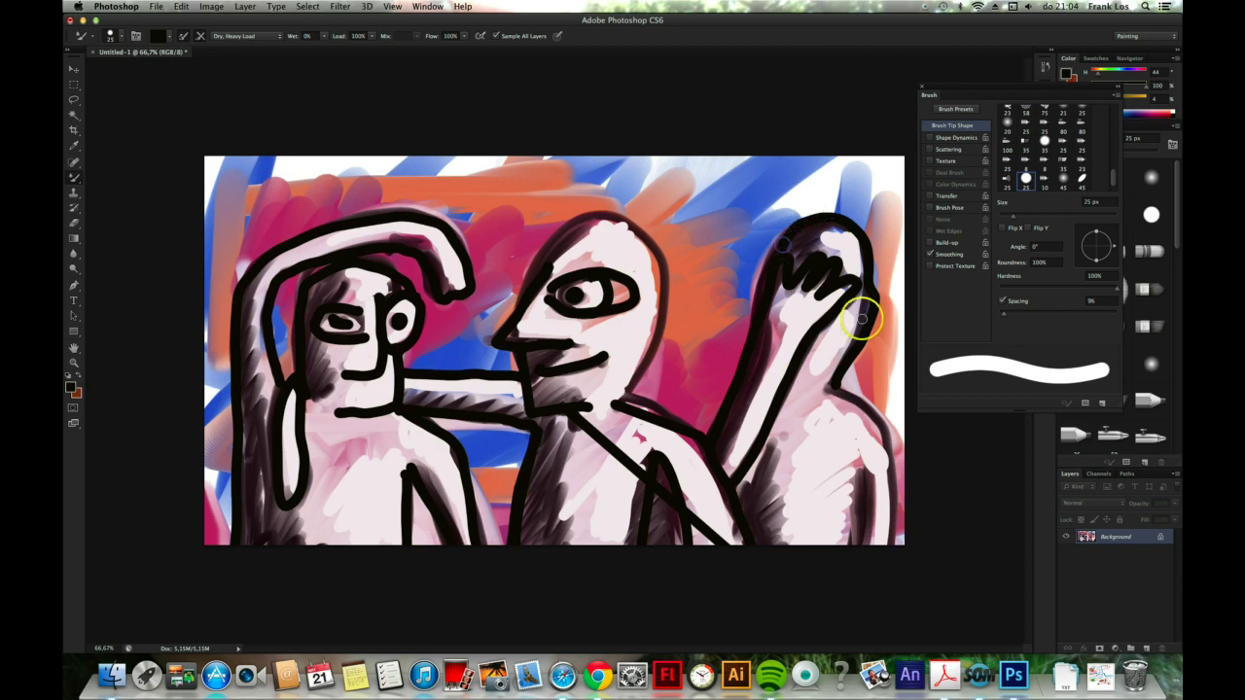
mouse_move(827, 384)
mouse_down()
mouse_move(865, 406)
mouse_move(903, 466)
mouse_move(900, 544)
mouse_up()
drag(859, 455, 869, 545)
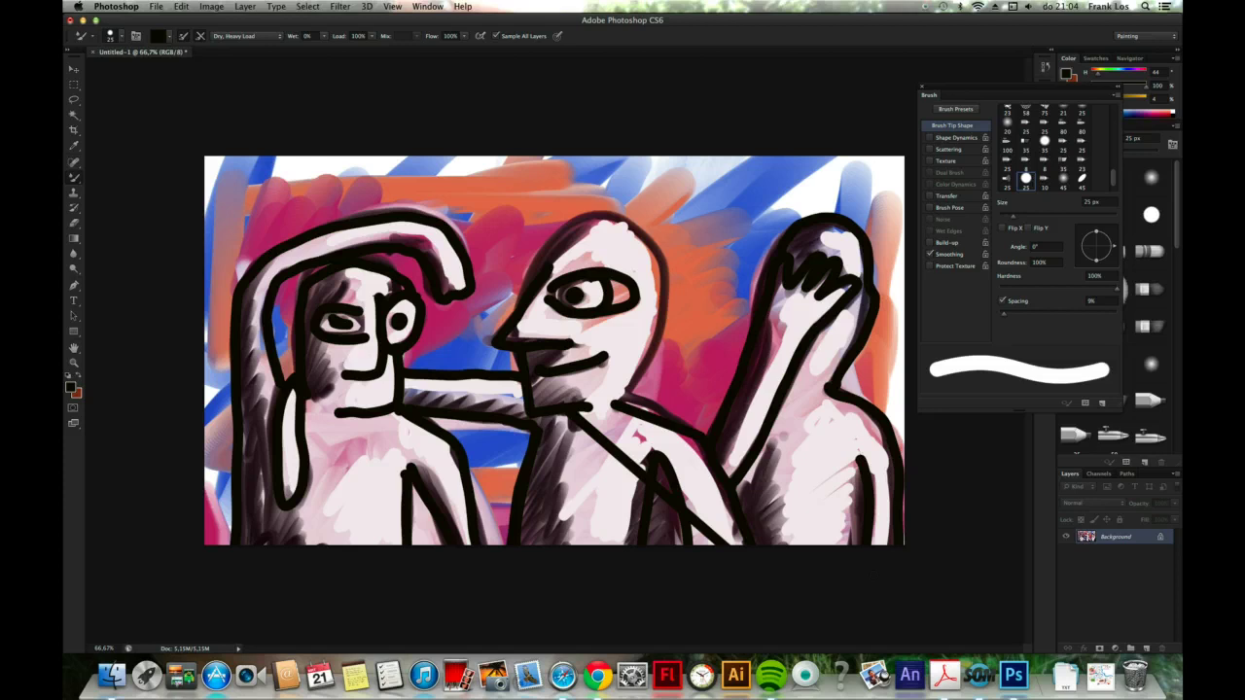
Draw a closed Lasso selection around the left figure's torso
click(74, 99)
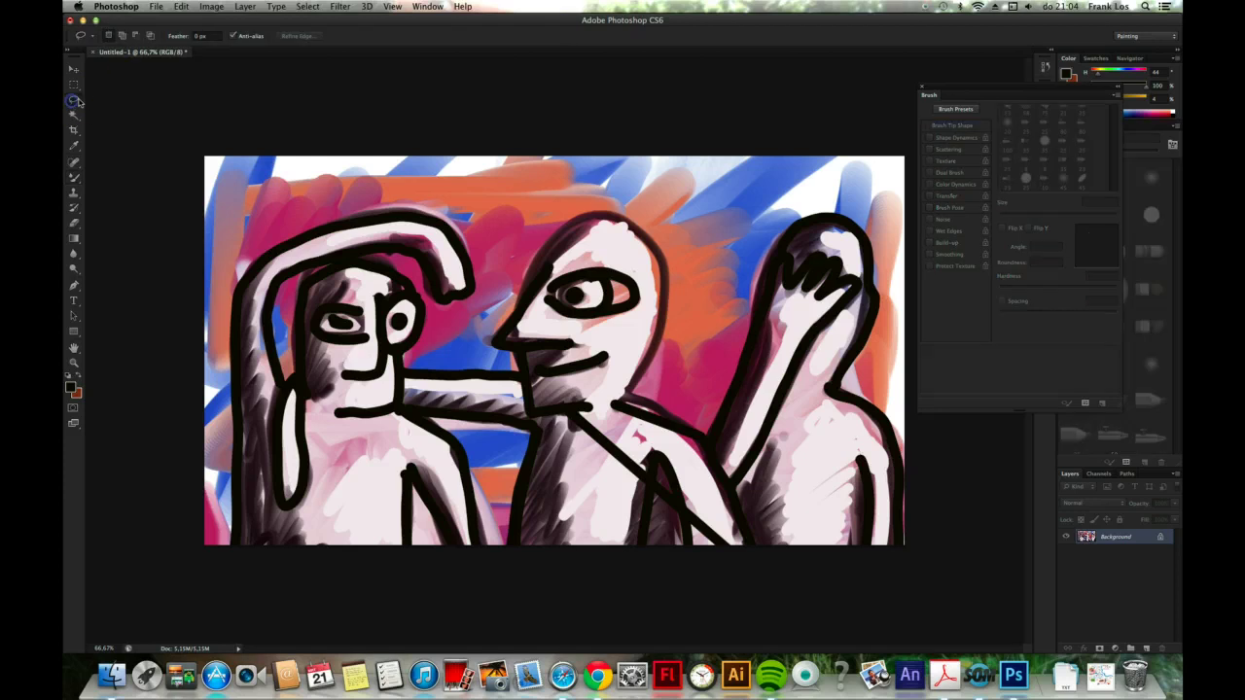
drag(328, 420, 309, 408)
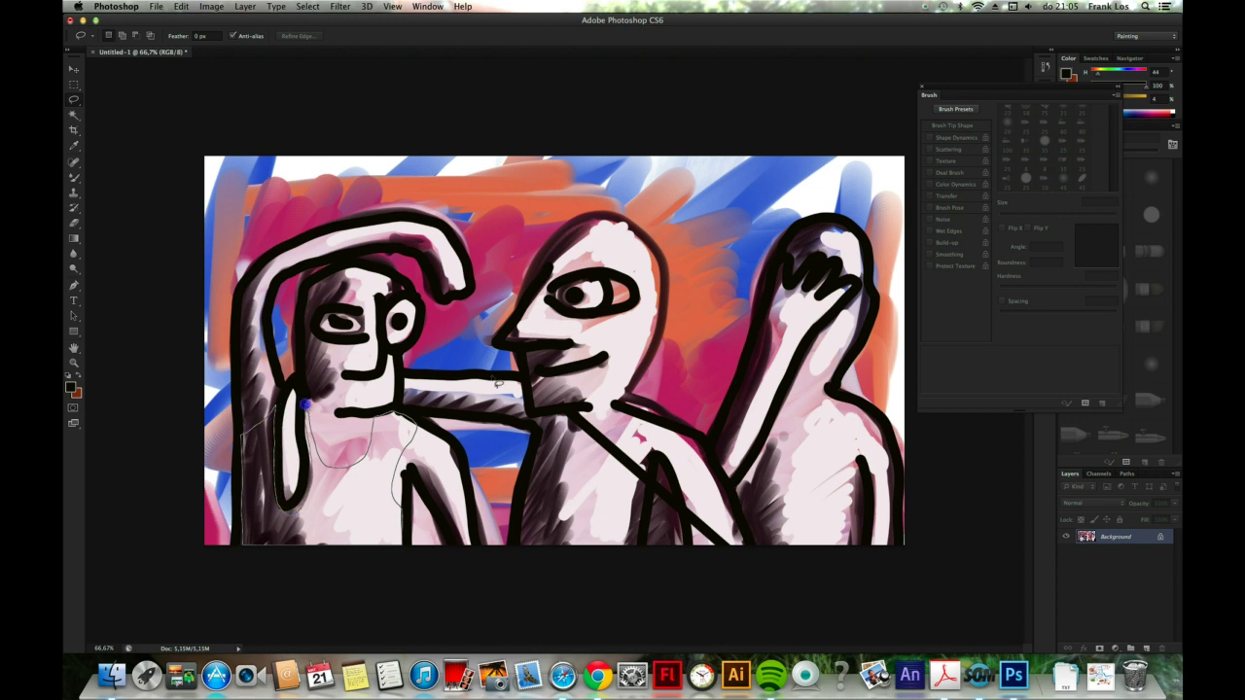
drag(305, 406, 304, 408)
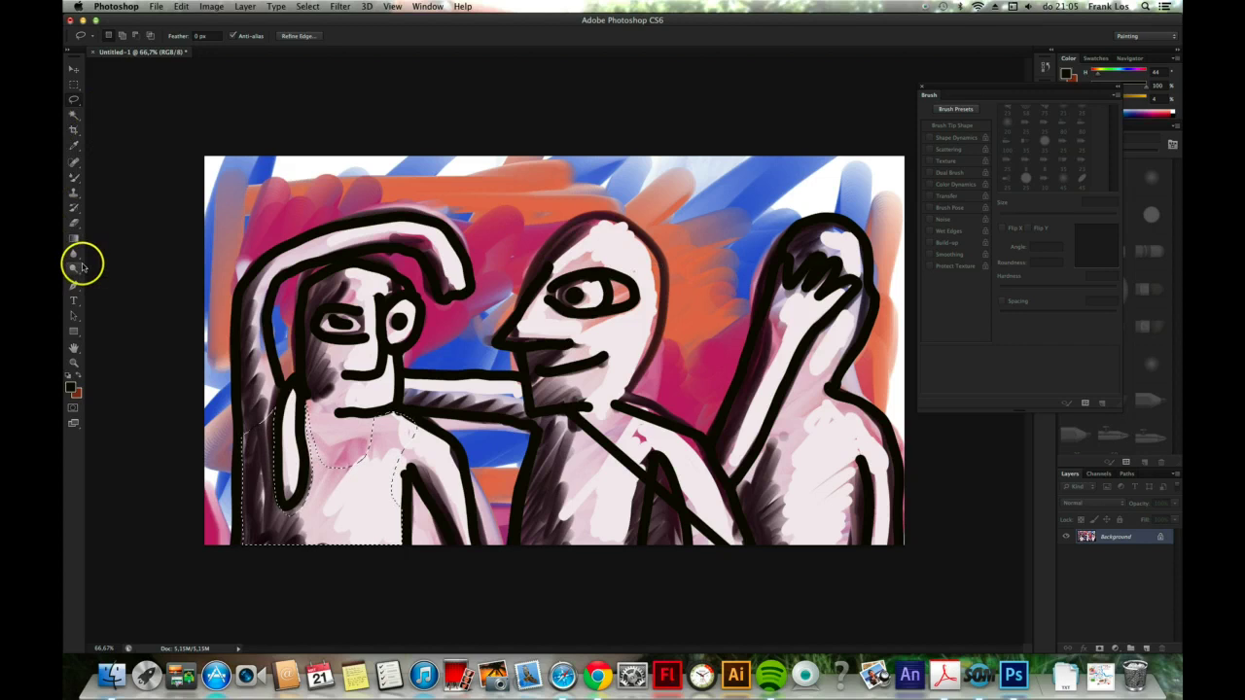
Load the Mixer Brush with green at Wet 81% and Mix 61%
click(75, 176)
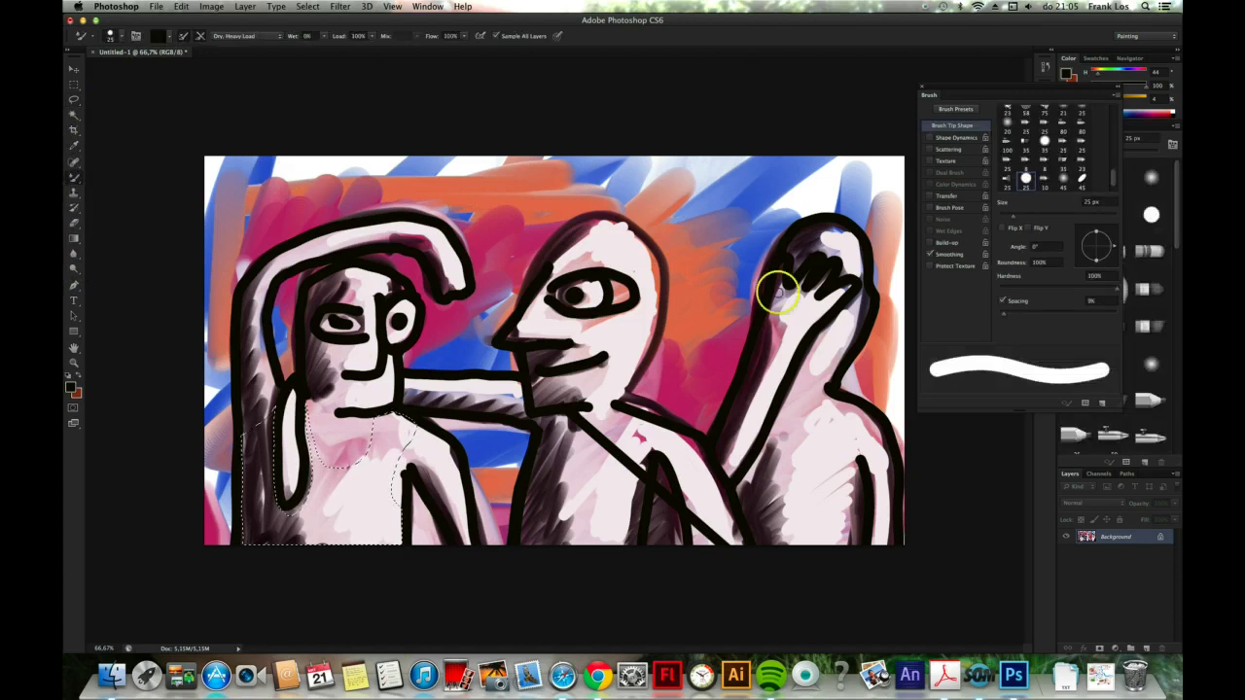
ctrl+alt+super+click(792, 396)
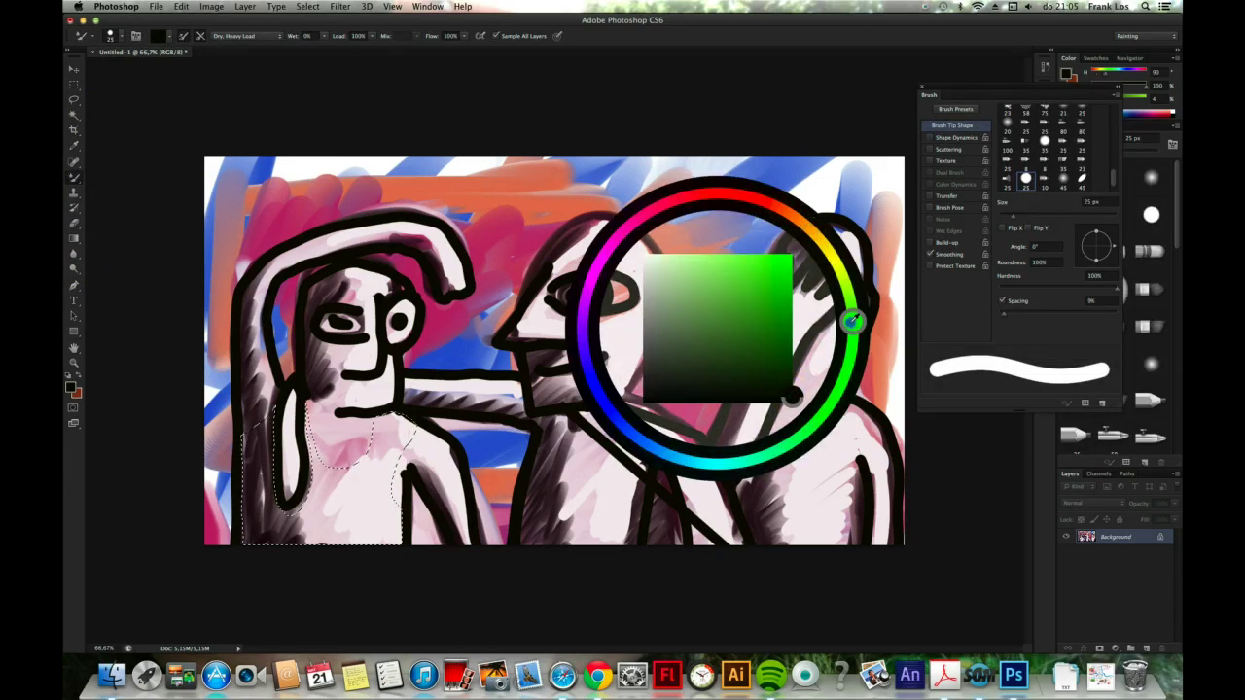
drag(848, 321, 724, 285)
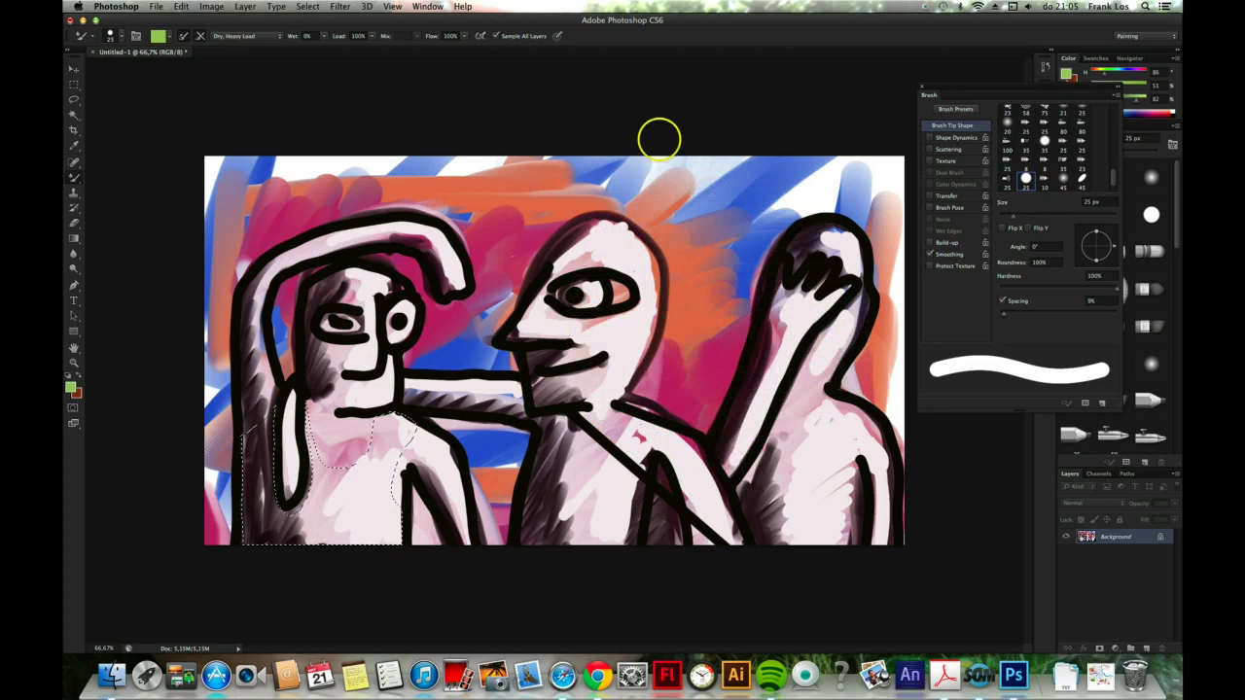
click(315, 36)
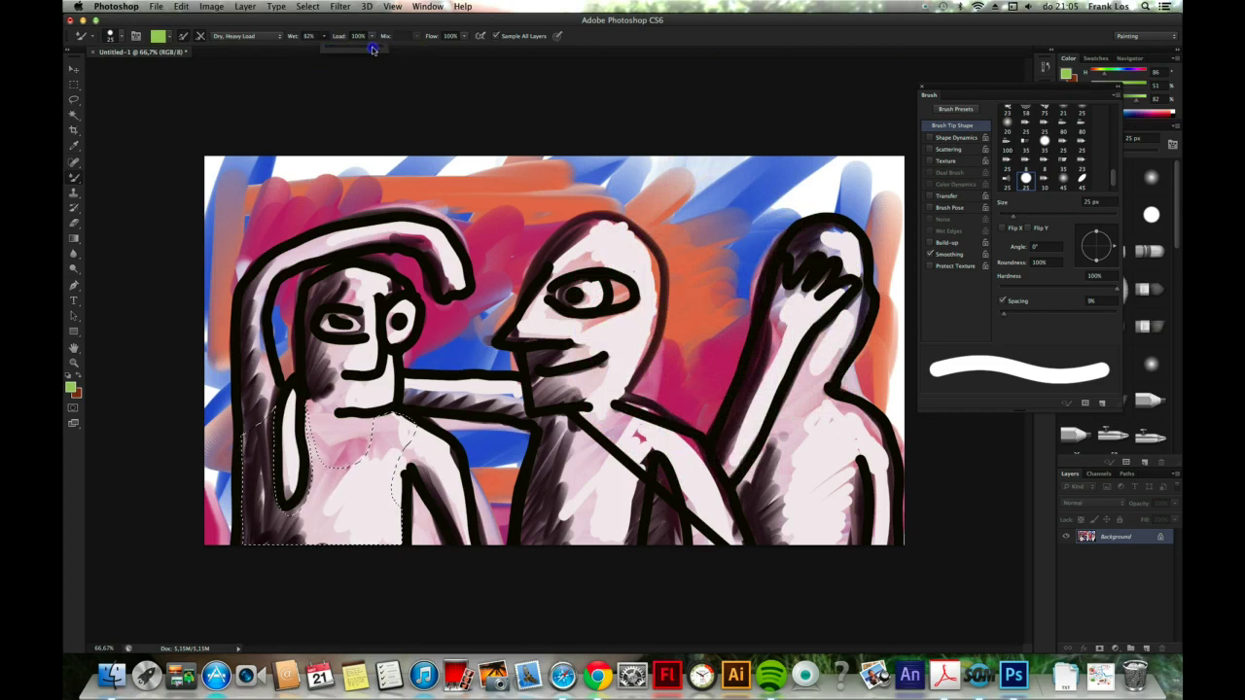
mouse_move(416, 36)
mouse_down()
mouse_move(419, 50)
mouse_move(457, 50)
mouse_up()
mouse_move(260, 472)
mouse_down()
mouse_move(260, 444)
mouse_move(255, 487)
mouse_move(268, 477)
mouse_move(270, 515)
mouse_move(250, 483)
mouse_move(264, 525)
mouse_move(278, 543)
mouse_move(309, 542)
mouse_up()
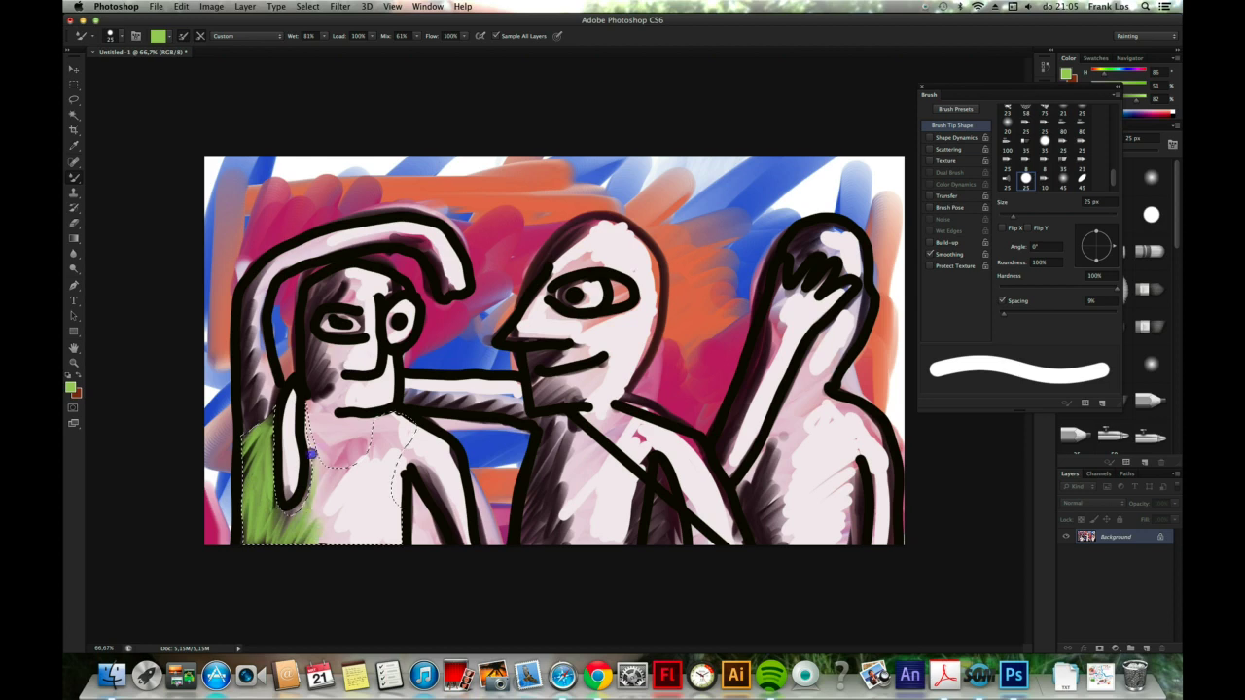
Paint and blend green across the selected chest up to the neckline, then deselect
mouse_move(321, 466)
mouse_down()
mouse_move(335, 500)
mouse_move(378, 418)
mouse_move(381, 500)
mouse_move(391, 496)
mouse_up()
mouse_move(366, 559)
mouse_down()
mouse_move(370, 476)
mouse_move(312, 525)
mouse_move(348, 543)
mouse_move(401, 432)
mouse_move(384, 423)
mouse_move(410, 426)
mouse_up()
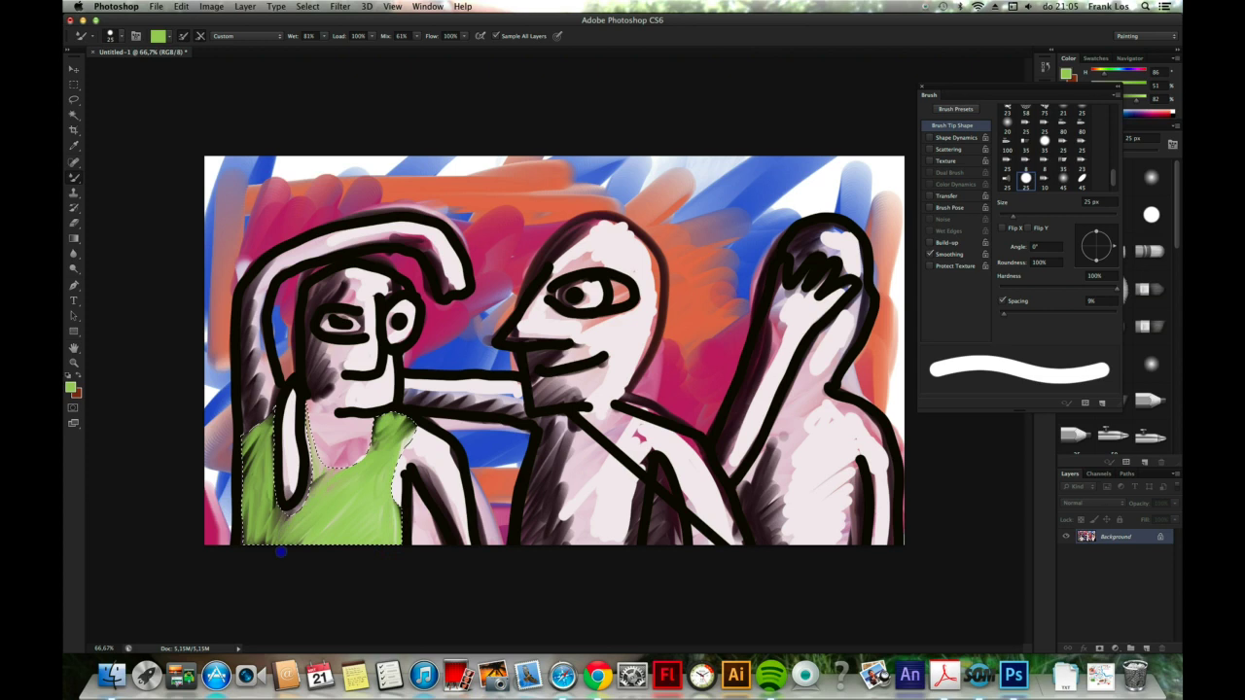
mouse_move(296, 534)
mouse_down()
mouse_move(264, 524)
mouse_move(256, 422)
mouse_move(275, 538)
mouse_up()
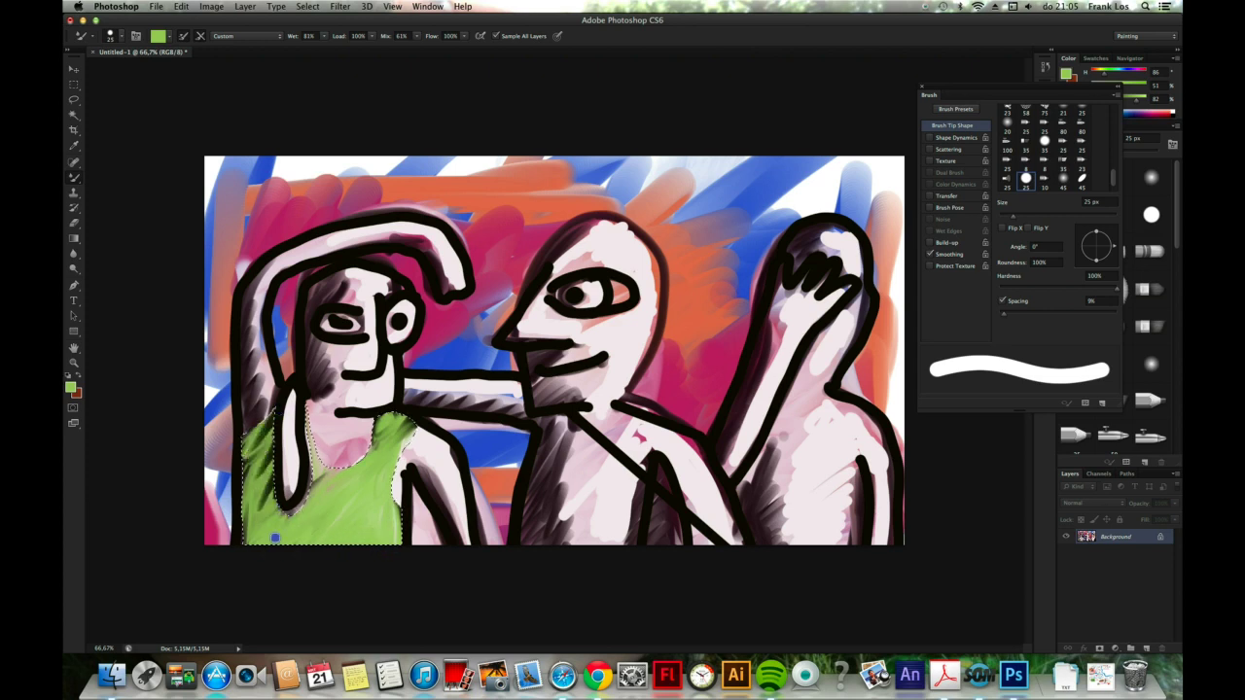
mouse_move(322, 483)
mouse_down()
mouse_move(308, 422)
mouse_move(297, 538)
mouse_move(307, 409)
mouse_up()
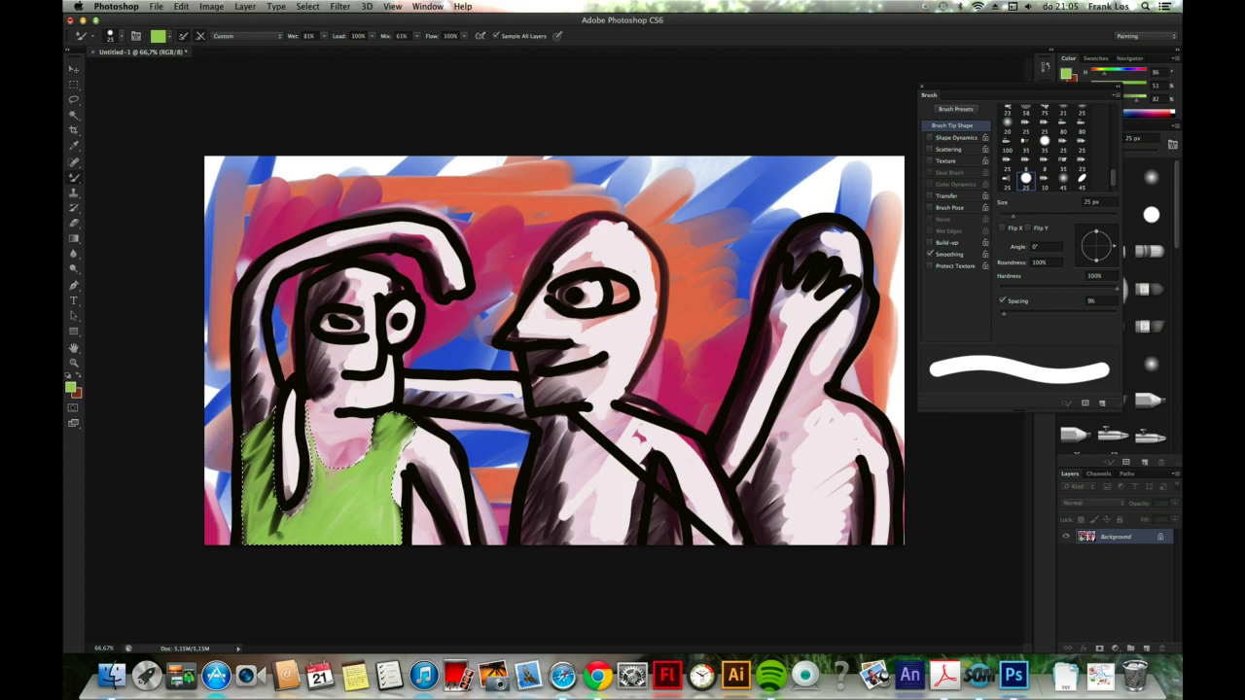
click(331, 7)
click(320, 33)
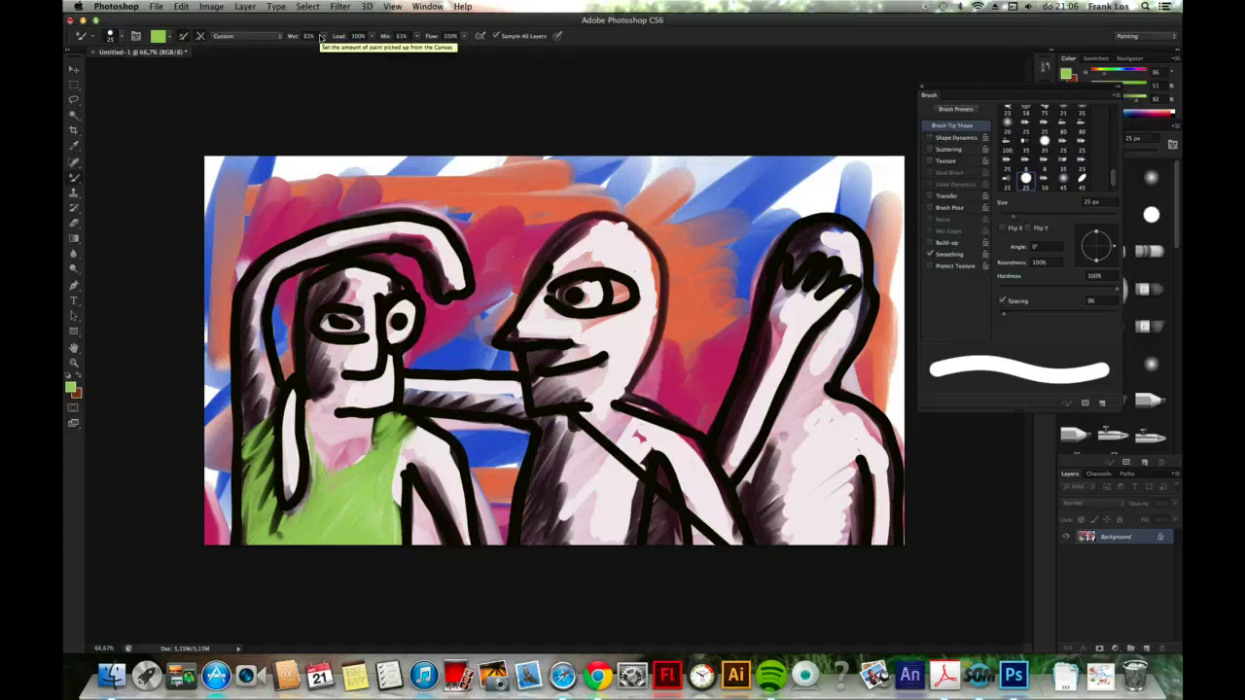
Lasso-select the middle figure's torso and load the Mixer Brush with dark red
click(74, 100)
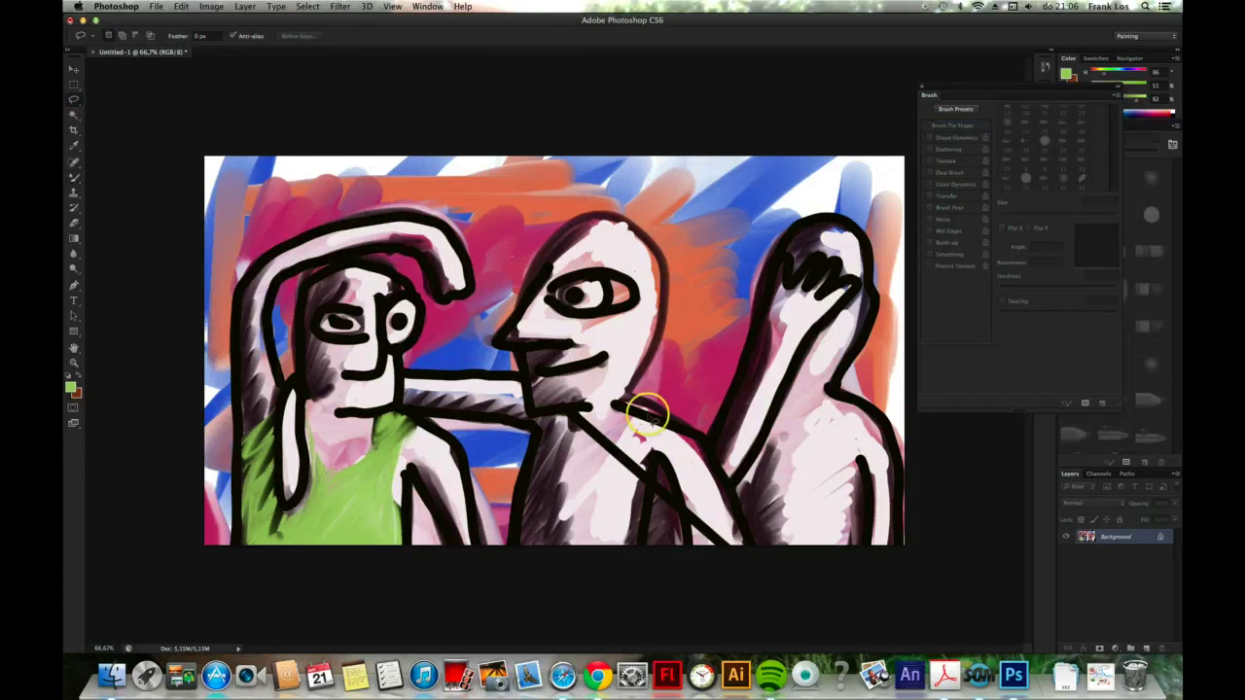
mouse_move(645, 417)
mouse_down()
mouse_move(627, 403)
mouse_move(610, 444)
mouse_up()
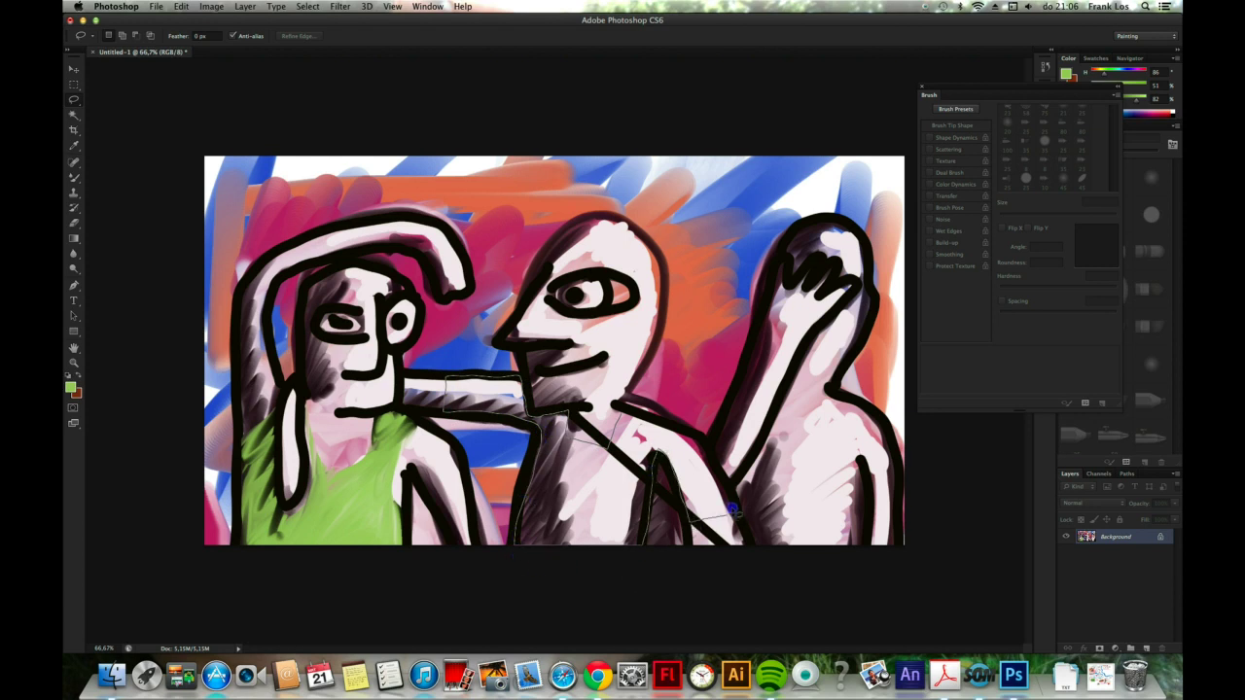
click(618, 420)
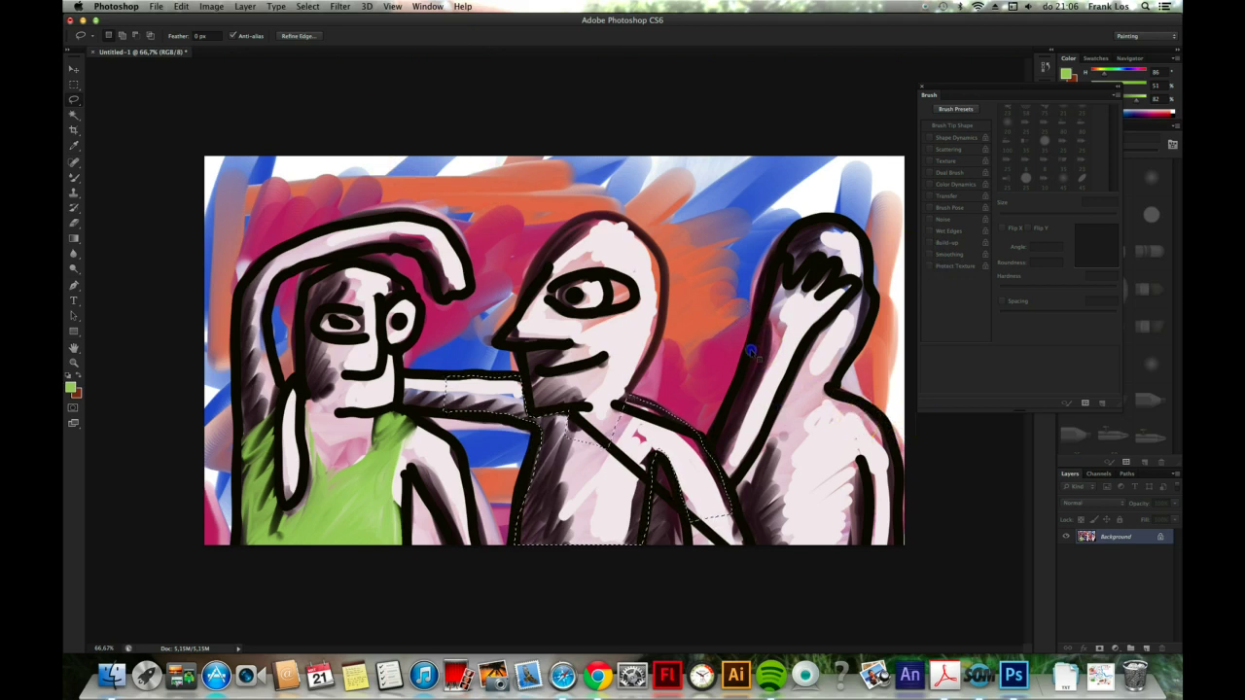
click(74, 177)
drag(716, 359, 723, 414)
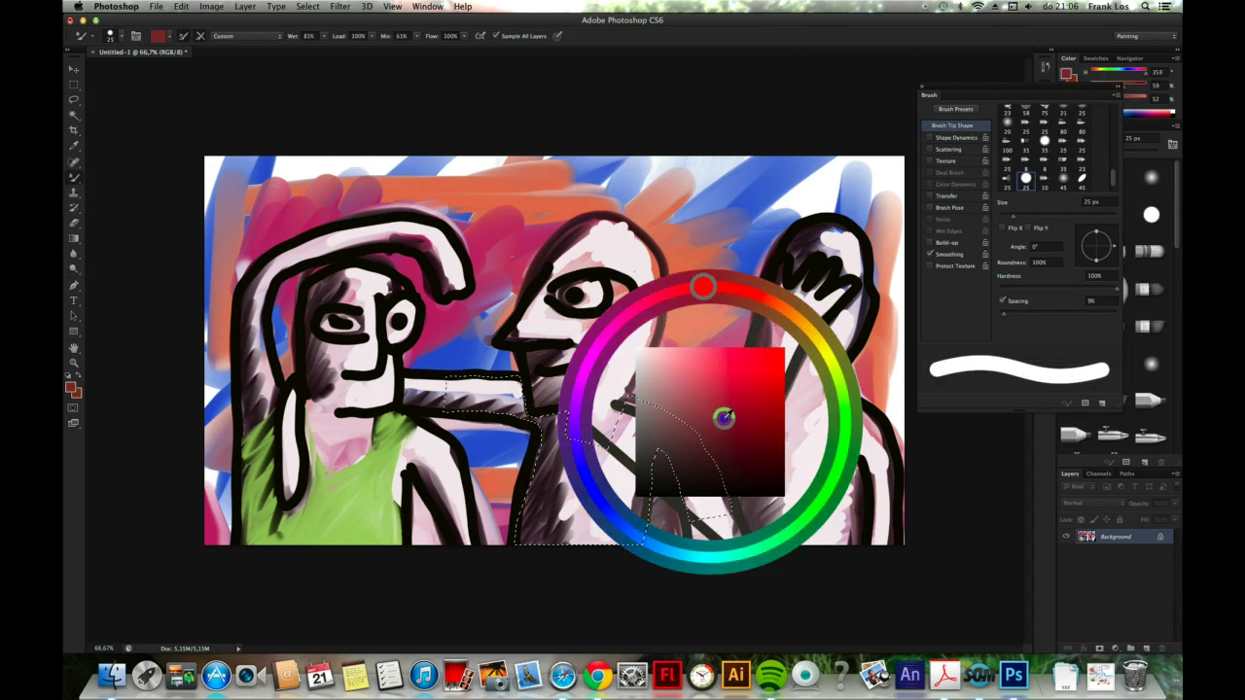
Smear darker red-brown paint over the middle figure's arm and torso
click(444, 389)
mouse_move(483, 386)
mouse_down()
mouse_move(516, 389)
mouse_move(486, 411)
mouse_move(514, 403)
mouse_move(523, 423)
mouse_up()
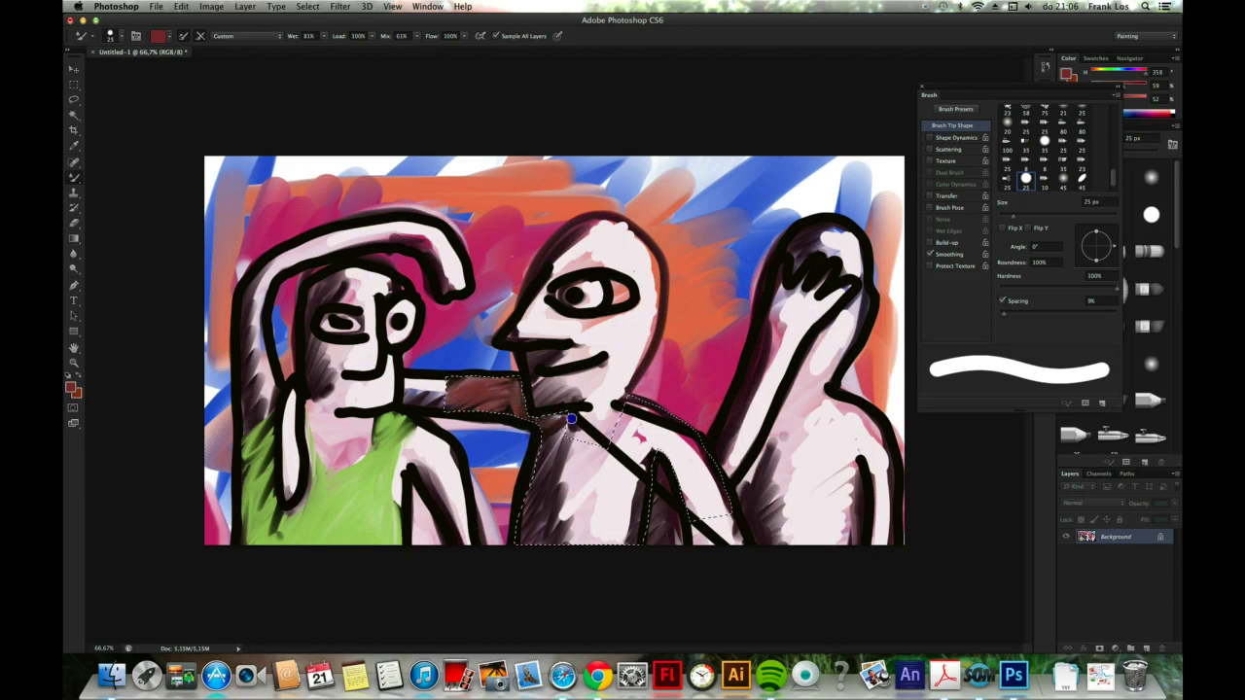
mouse_move(544, 476)
mouse_down()
mouse_move(559, 491)
mouse_move(550, 515)
mouse_move(588, 541)
mouse_move(584, 498)
mouse_move(564, 478)
mouse_move(583, 447)
mouse_up()
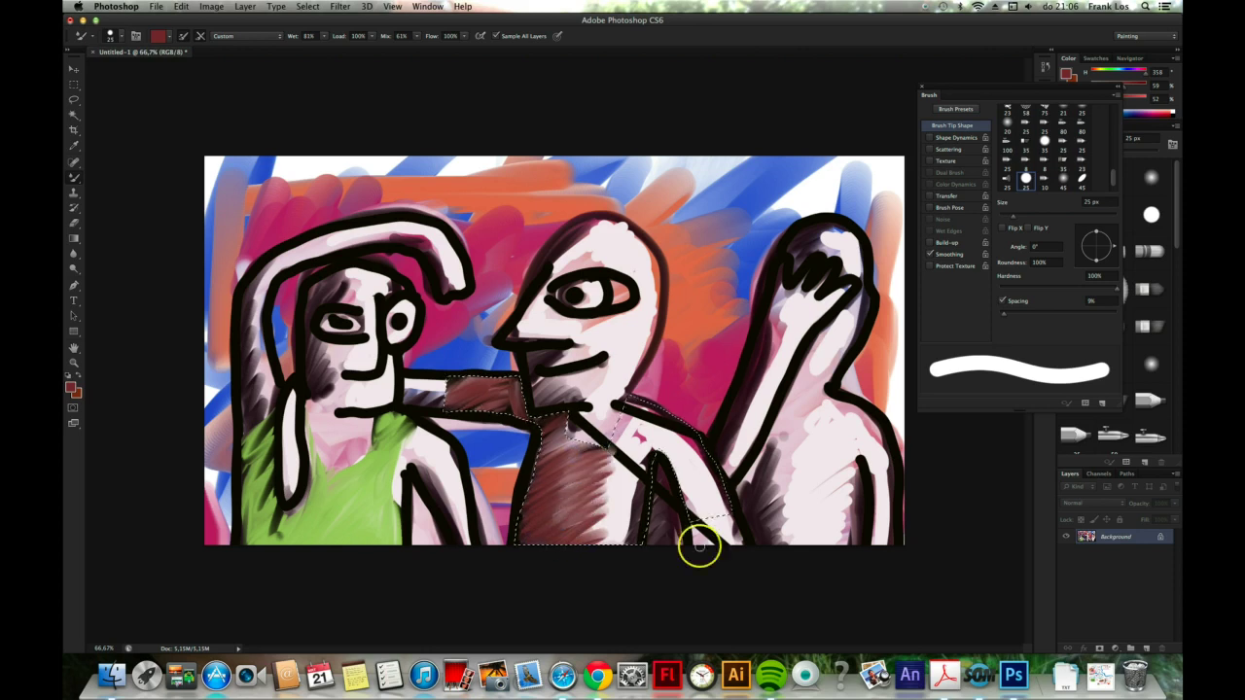
Paint bright red strokes over the torso and shoulder, then deselect
ctrl+alt+super+click(761, 444)
drag(783, 383, 806, 381)
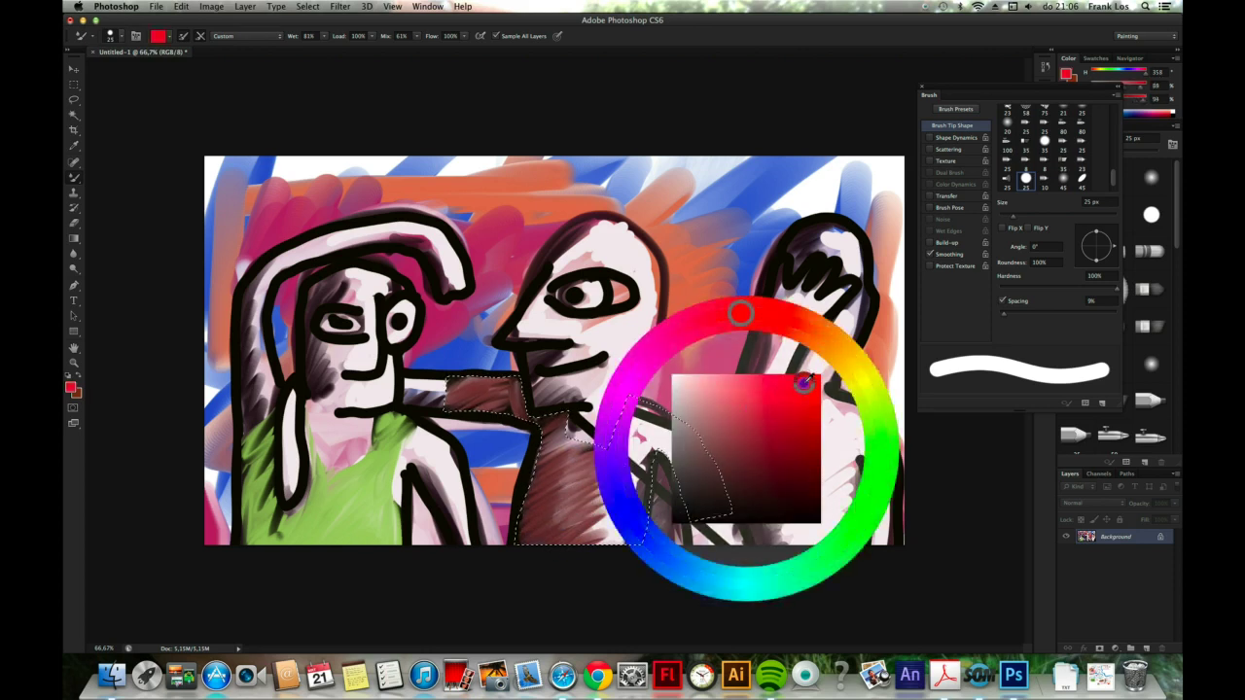
mouse_move(632, 427)
mouse_down()
mouse_move(604, 445)
mouse_move(639, 472)
mouse_move(634, 517)
mouse_up()
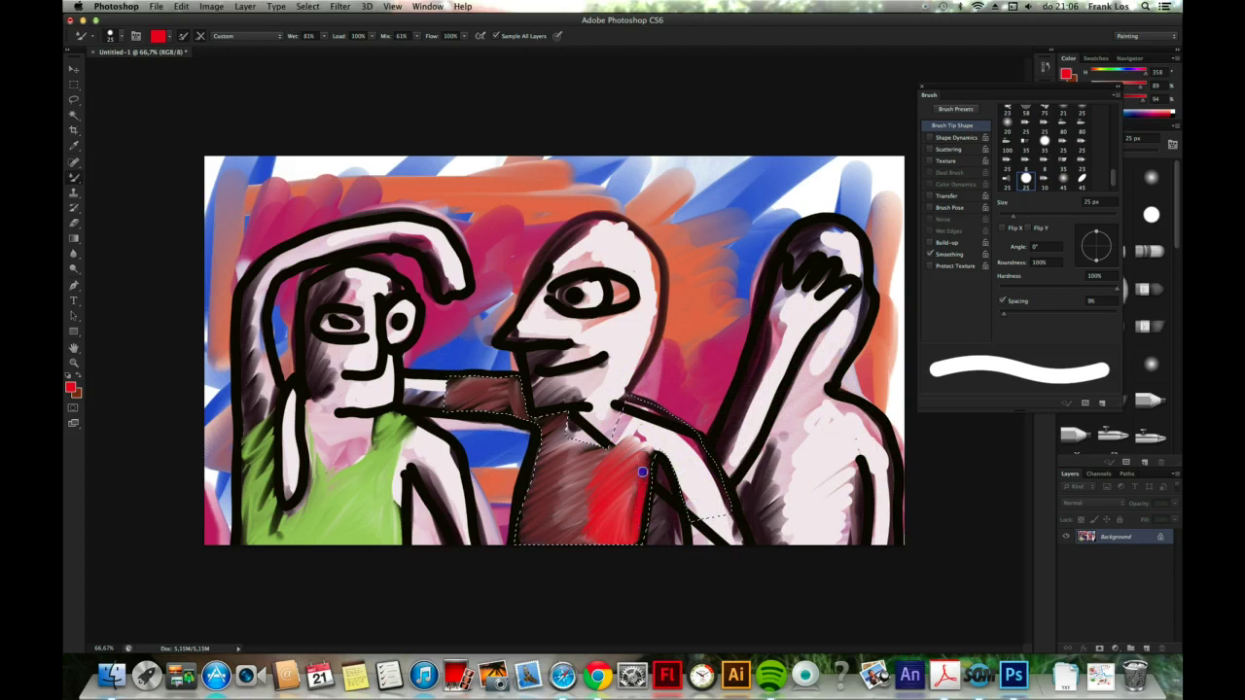
mouse_move(641, 471)
mouse_down()
mouse_move(622, 403)
mouse_move(680, 427)
mouse_move(652, 433)
mouse_move(682, 483)
mouse_move(737, 503)
mouse_move(671, 457)
mouse_move(593, 477)
mouse_move(574, 461)
mouse_move(552, 537)
mouse_move(528, 514)
mouse_move(559, 457)
mouse_move(550, 433)
mouse_move(484, 413)
mouse_move(500, 370)
mouse_move(457, 393)
mouse_move(532, 454)
mouse_up()
mouse_move(593, 489)
mouse_down()
mouse_move(553, 569)
mouse_move(706, 444)
mouse_move(671, 447)
mouse_move(732, 461)
mouse_move(702, 494)
mouse_move(729, 521)
mouse_up()
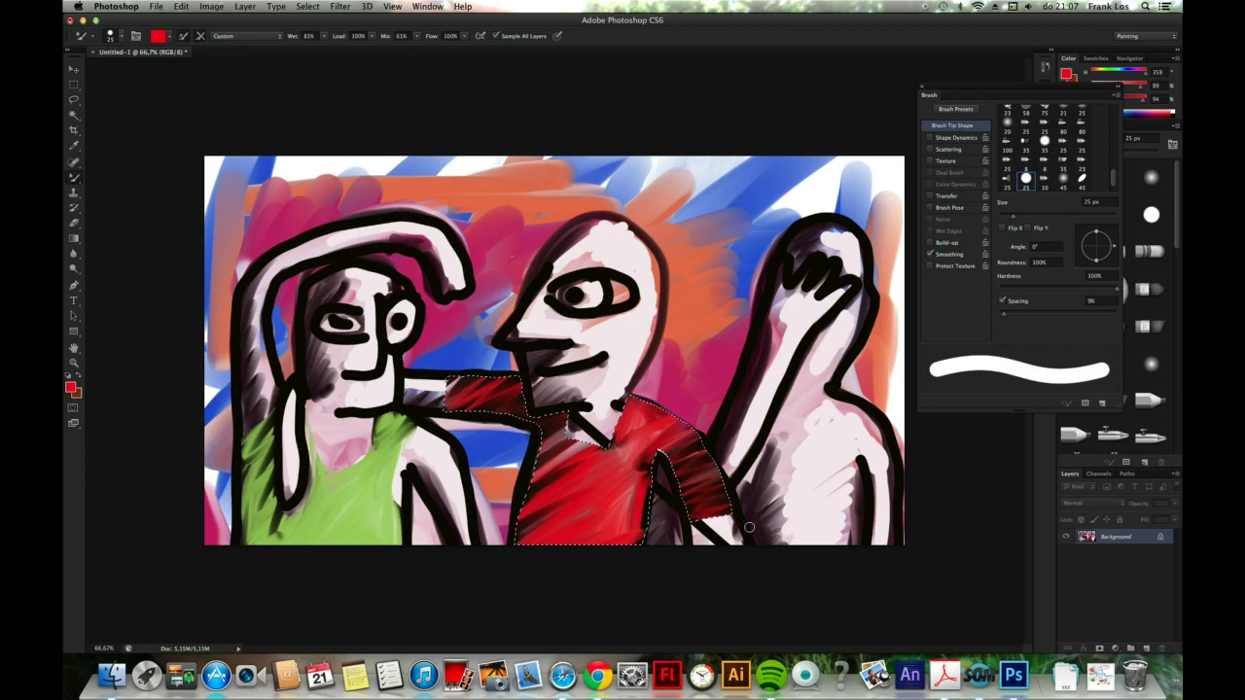
click(307, 6)
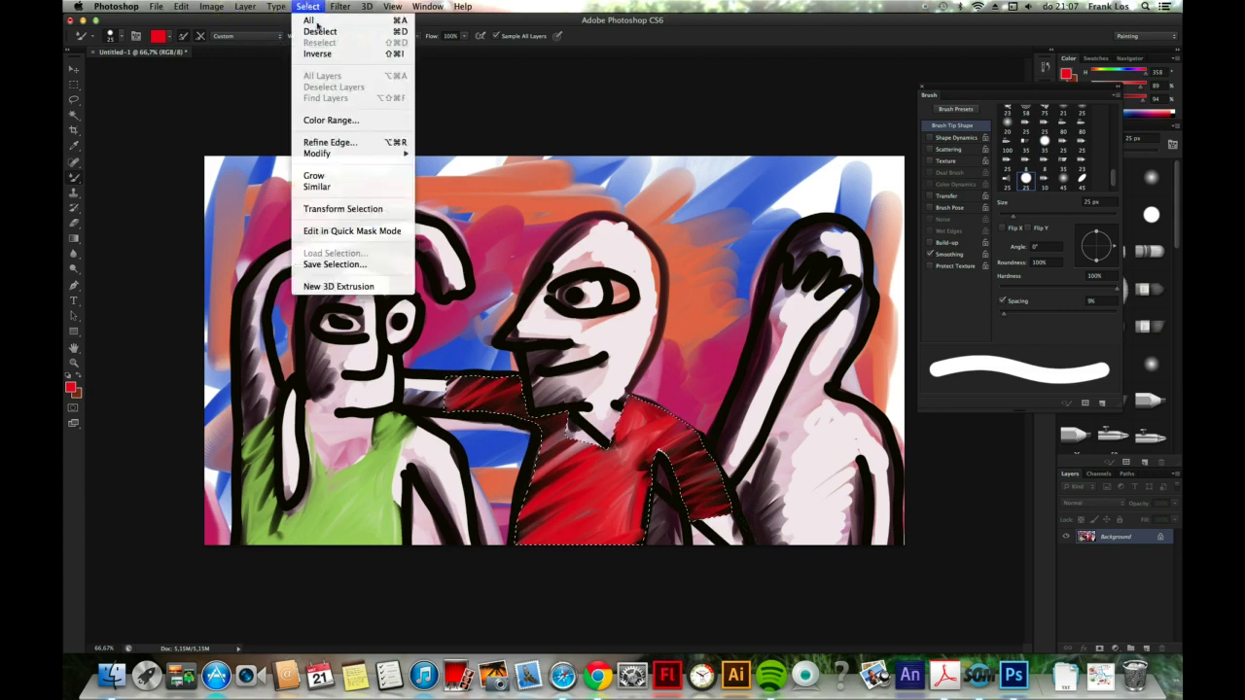
click(316, 27)
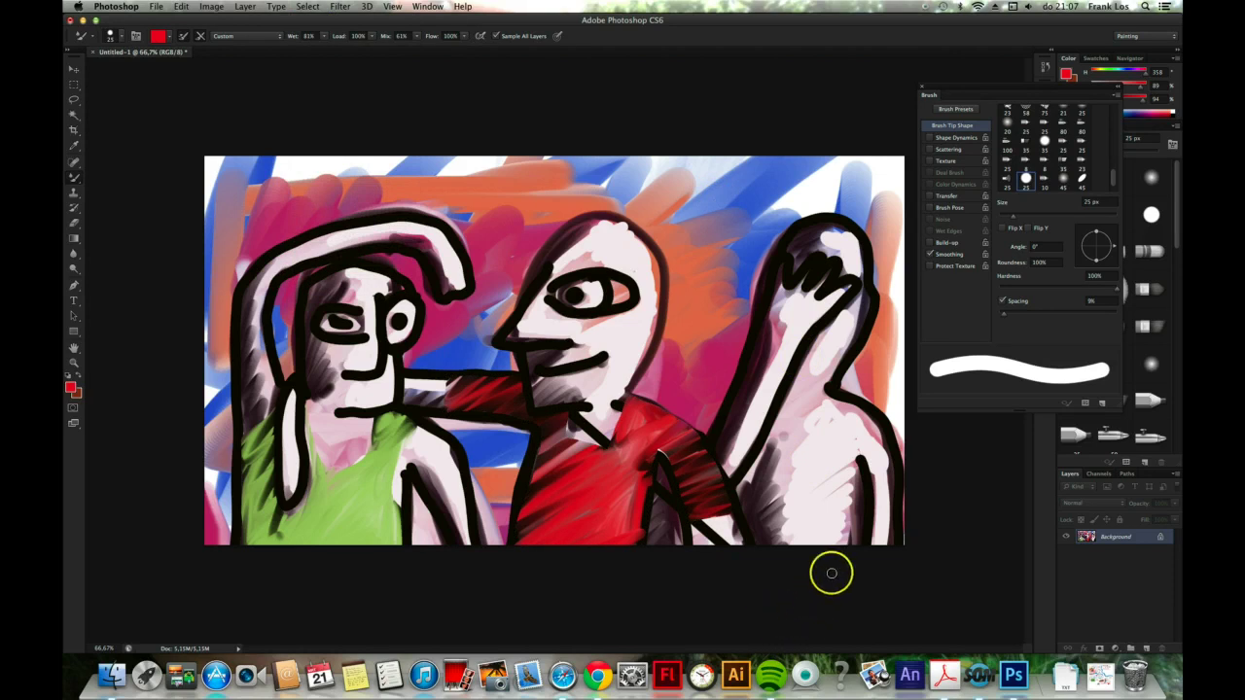
Lasso-select the right figure's body and load the Mixer Brush with purple
click(73, 100)
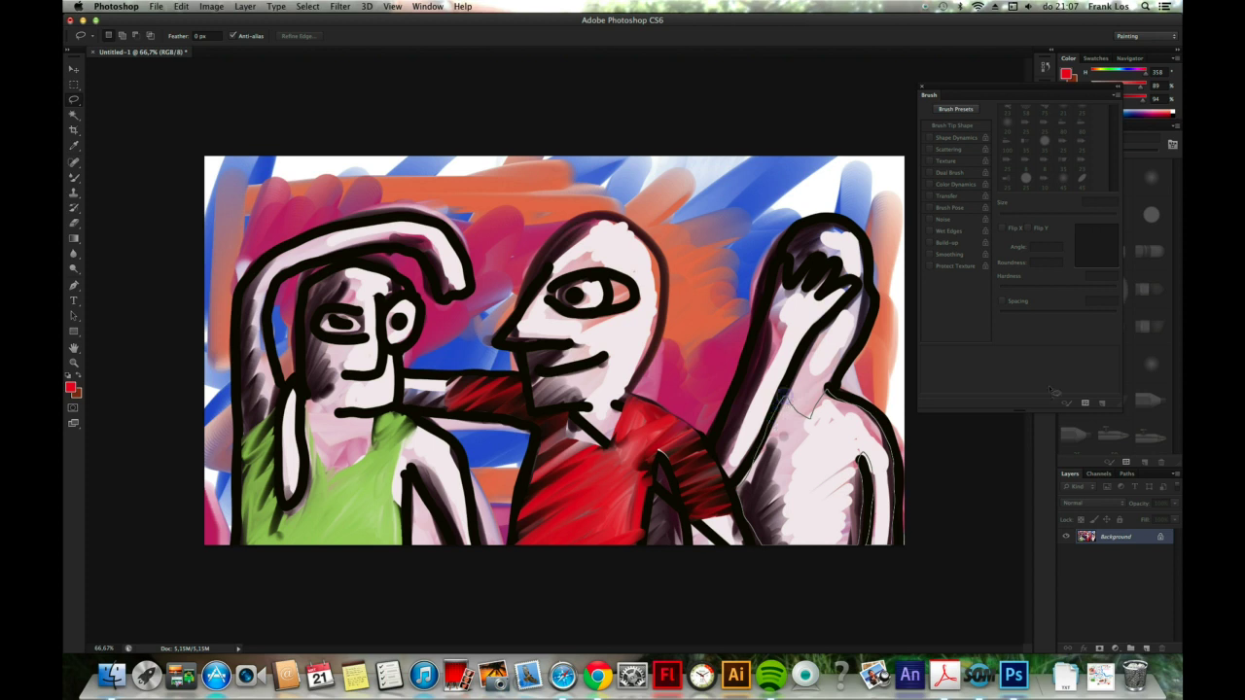
key(super+shift+d)
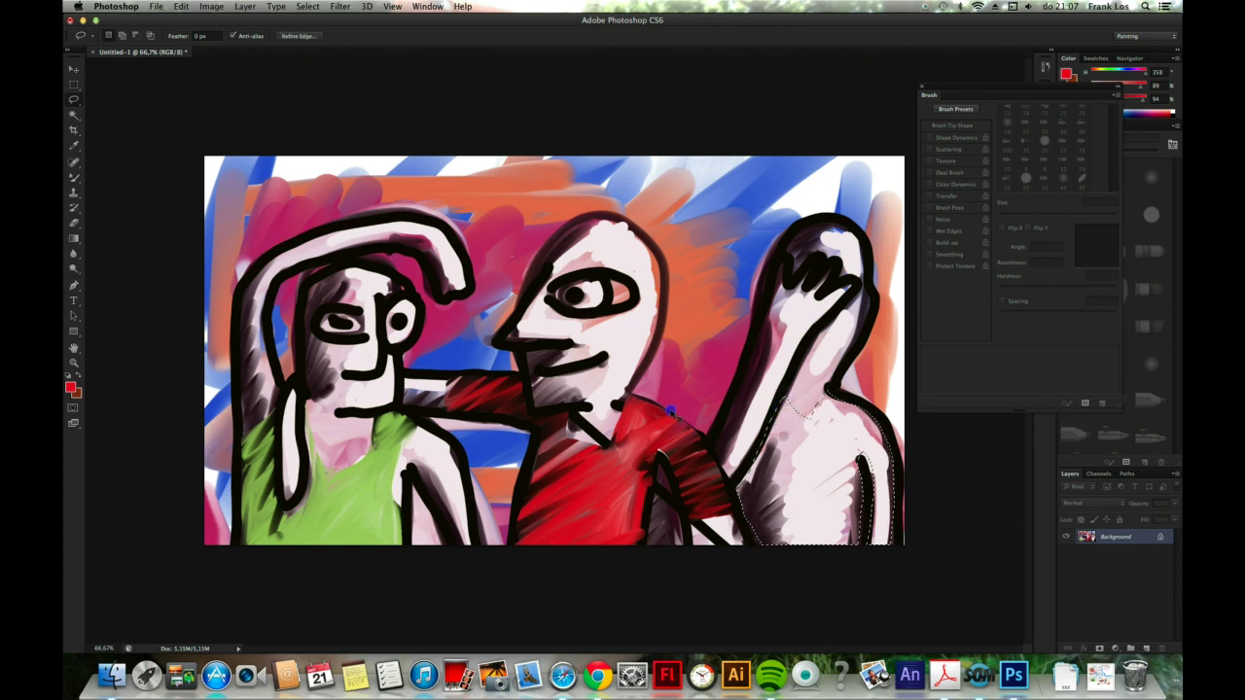
click(74, 177)
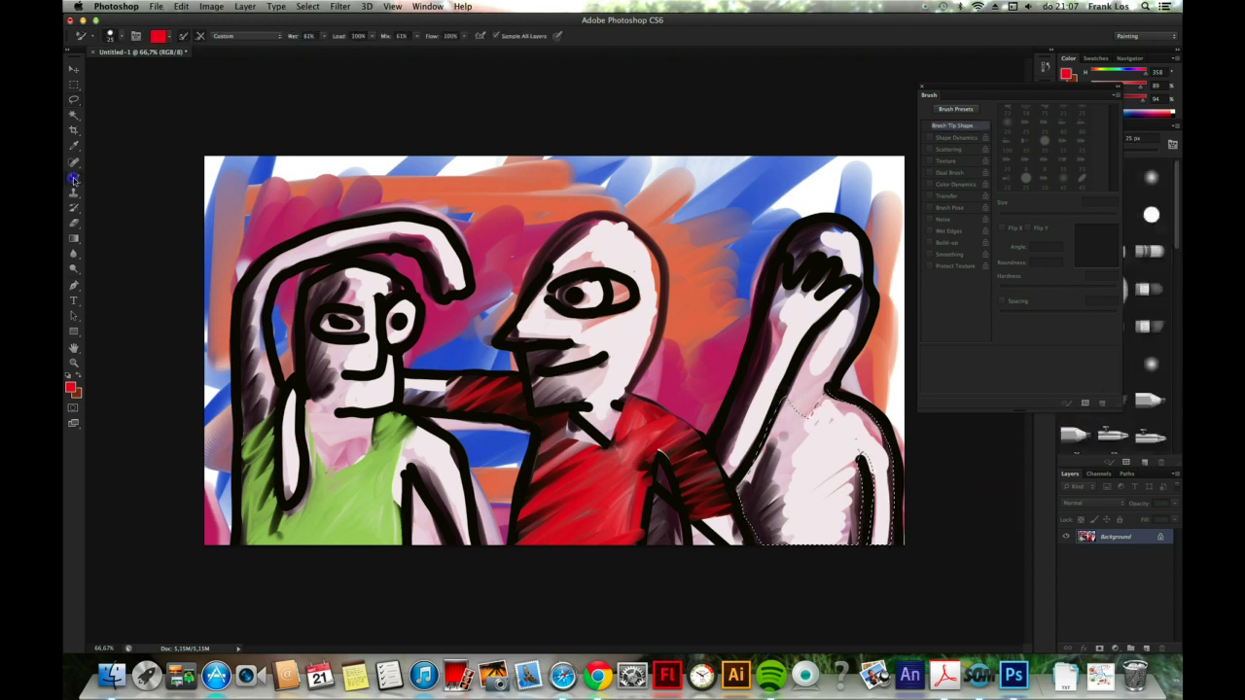
ctrl+alt+super+click(618, 362)
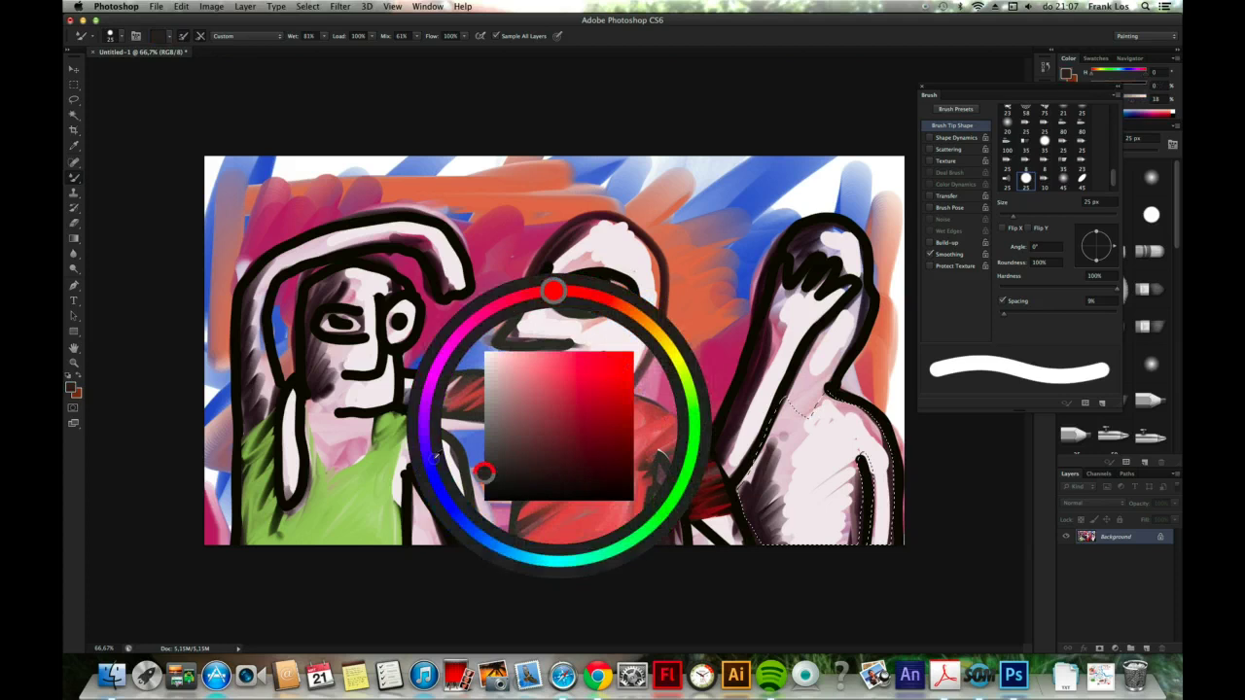
drag(659, 425, 585, 386)
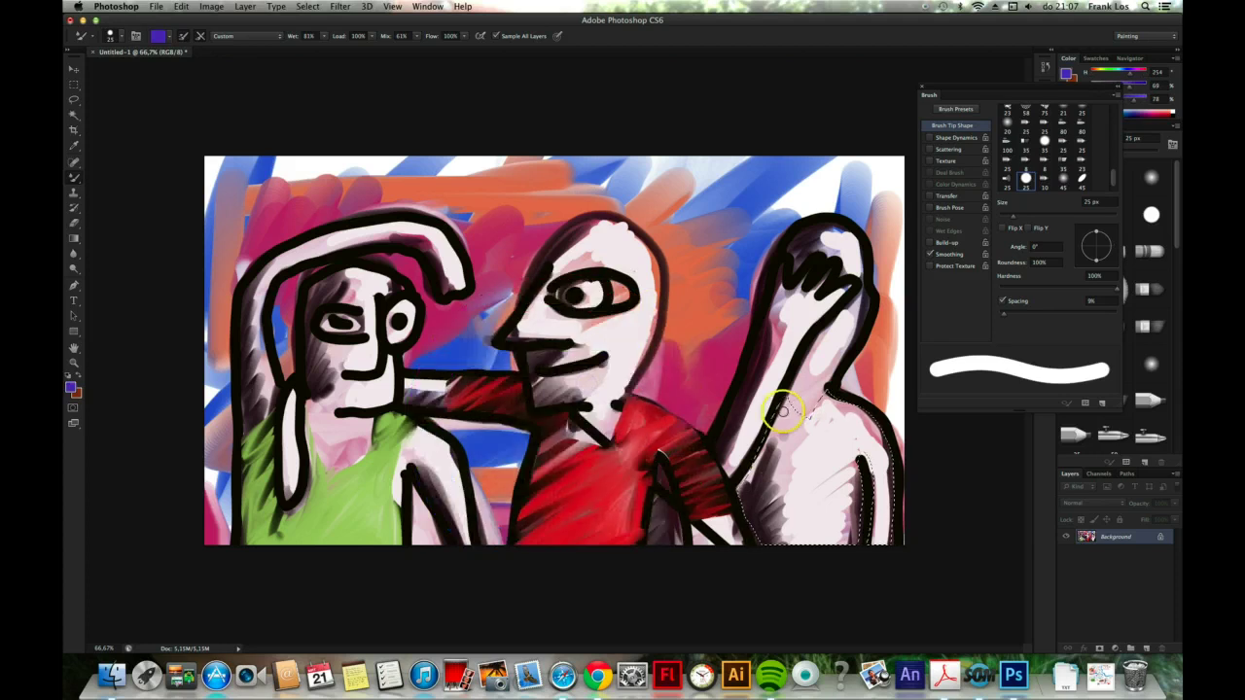
Paint purple strokes across the right figure's chest, covering the white torso highlight
mouse_move(777, 417)
mouse_down()
mouse_move(798, 420)
mouse_move(769, 452)
mouse_move(754, 506)
mouse_move(785, 545)
mouse_move(822, 554)
mouse_up()
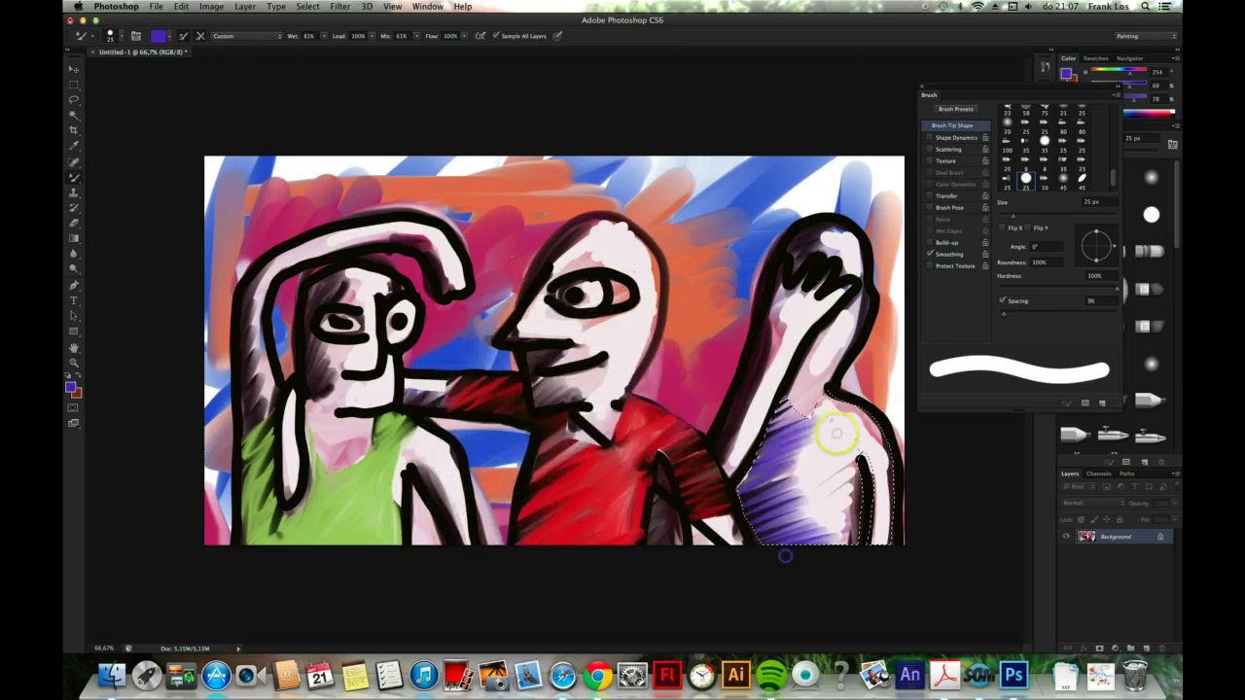
mouse_move(803, 399)
mouse_down()
mouse_move(844, 433)
mouse_move(894, 440)
mouse_move(868, 500)
mouse_up()
mouse_move(868, 552)
mouse_down()
mouse_move(778, 428)
mouse_move(868, 481)
mouse_up()
mouse_move(768, 486)
mouse_down()
mouse_move(874, 495)
mouse_move(797, 530)
mouse_move(799, 545)
mouse_up()
mouse_move(856, 511)
mouse_down()
mouse_move(758, 539)
mouse_move(771, 455)
mouse_move(783, 491)
mouse_up()
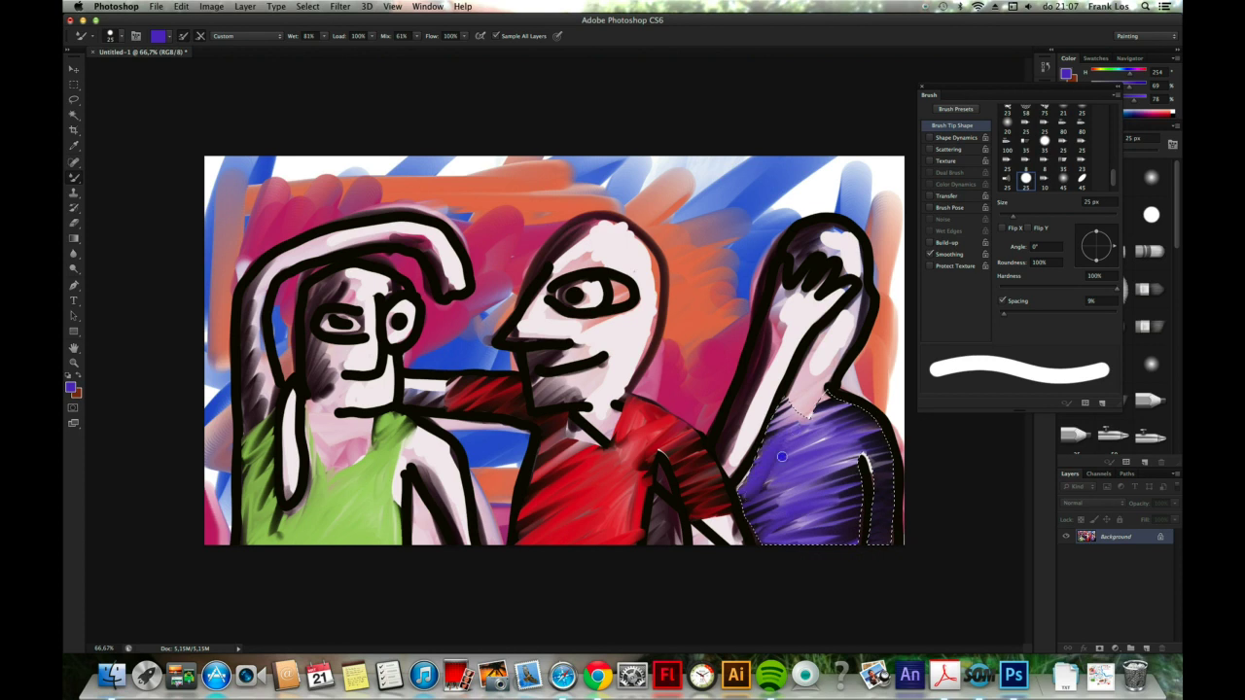
mouse_move(807, 437)
mouse_down()
mouse_move(778, 487)
mouse_move(787, 496)
mouse_up()
Finish the purple shirt along the torso's right edge and near the neckline
right_click(839, 497)
key(Escape)
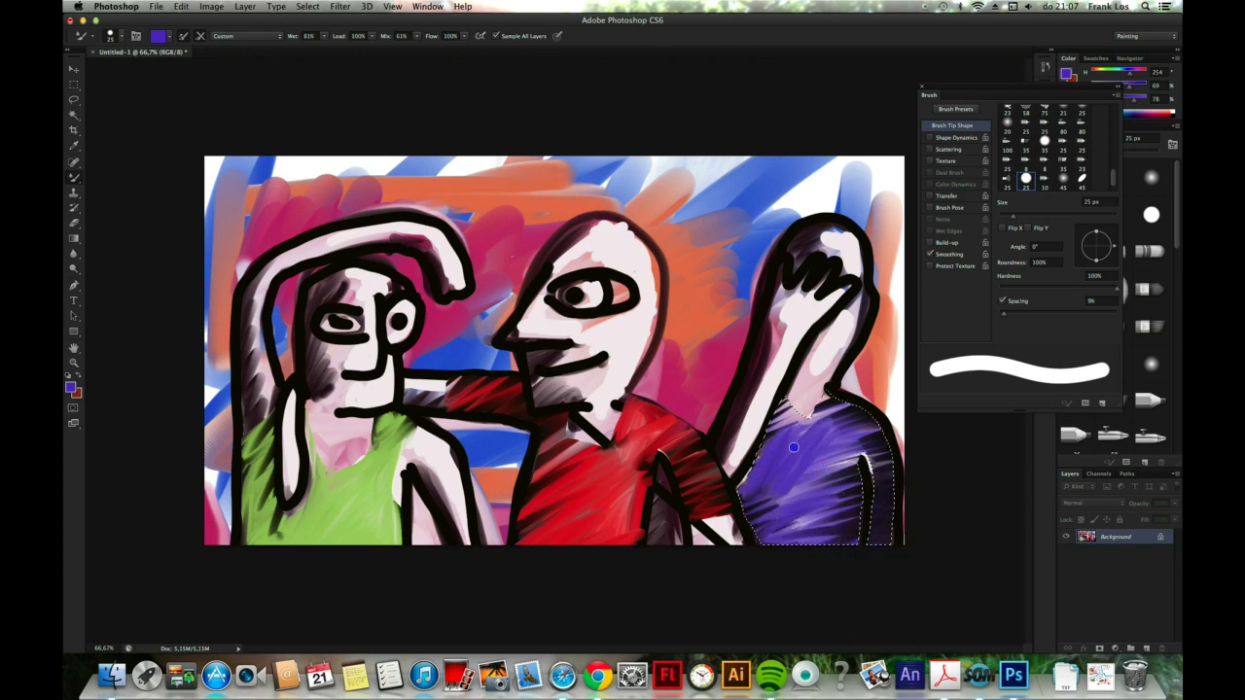
right_click(836, 476)
key(Escape)
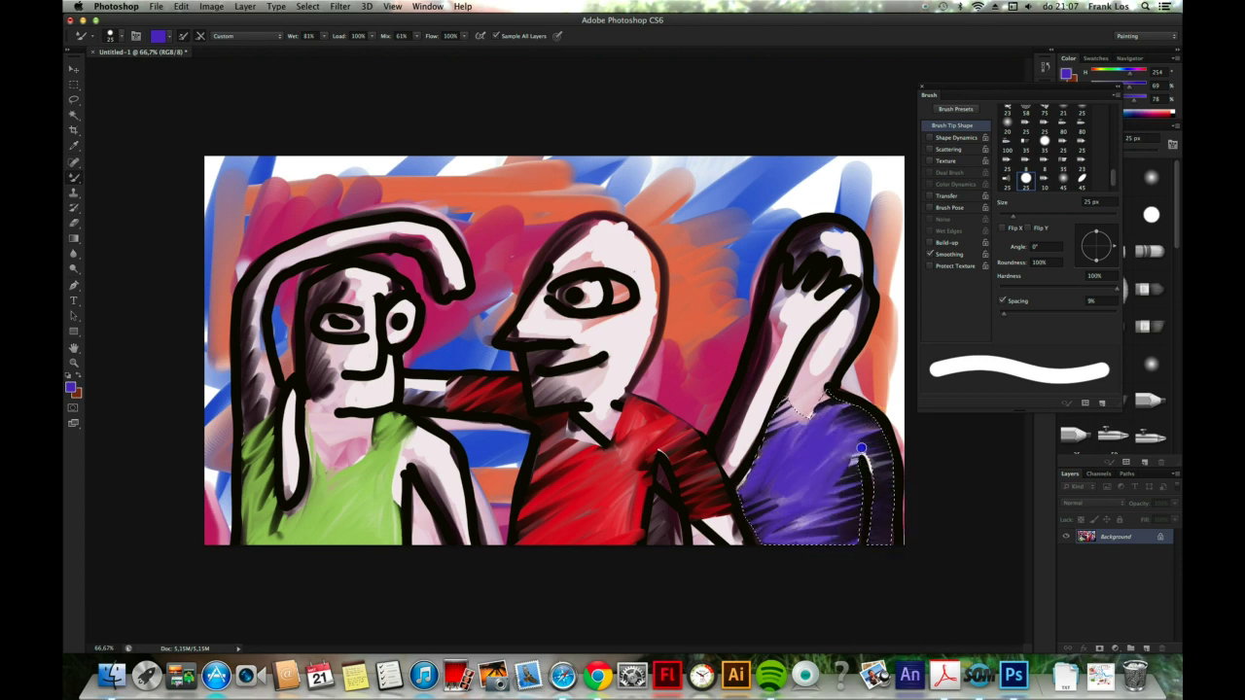
drag(867, 448, 871, 469)
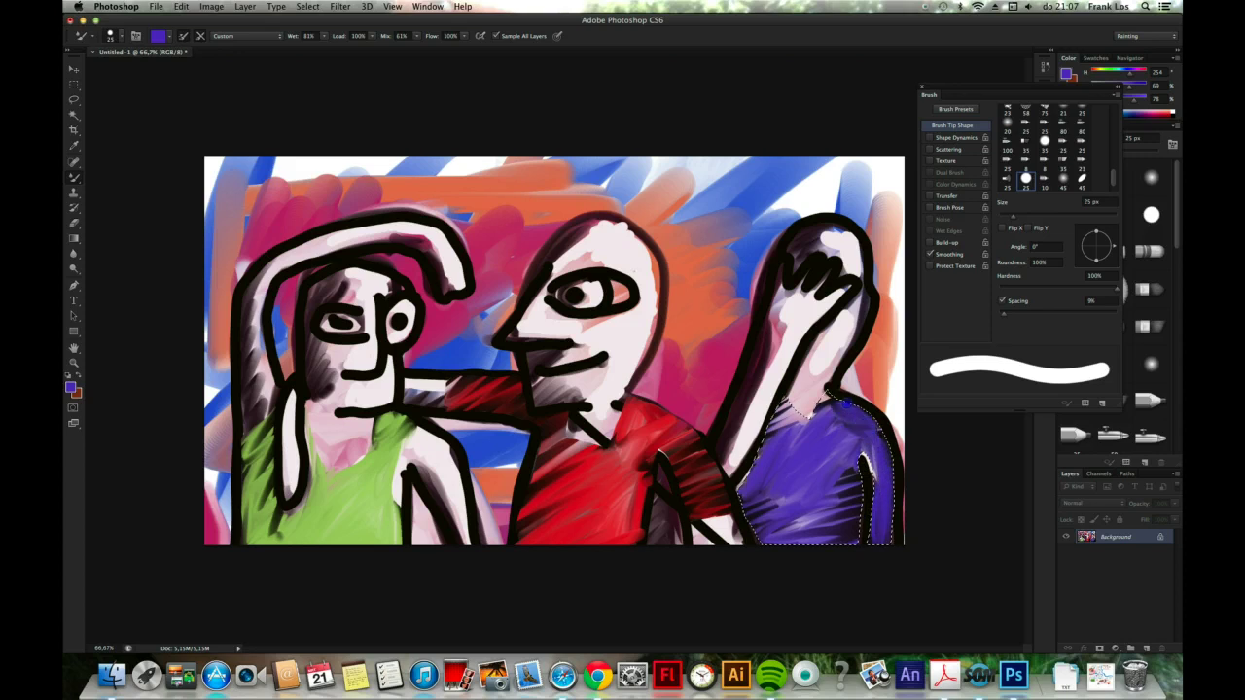
drag(789, 469, 800, 487)
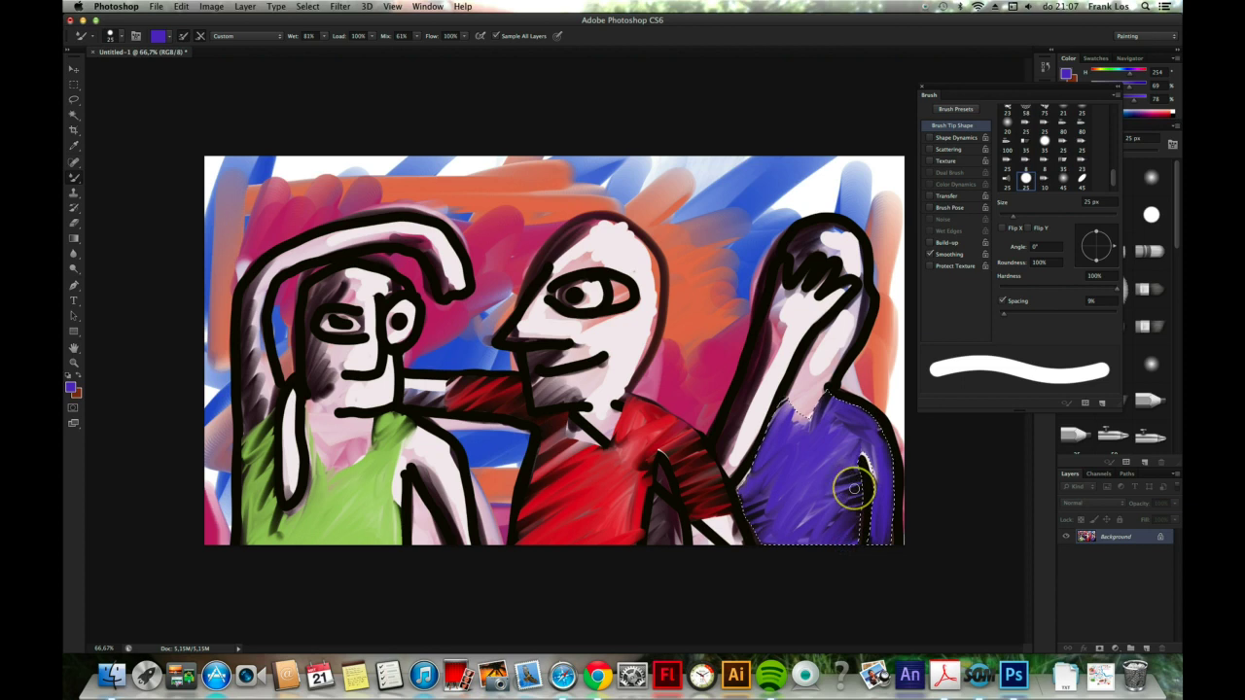
click(289, 19)
click(307, 6)
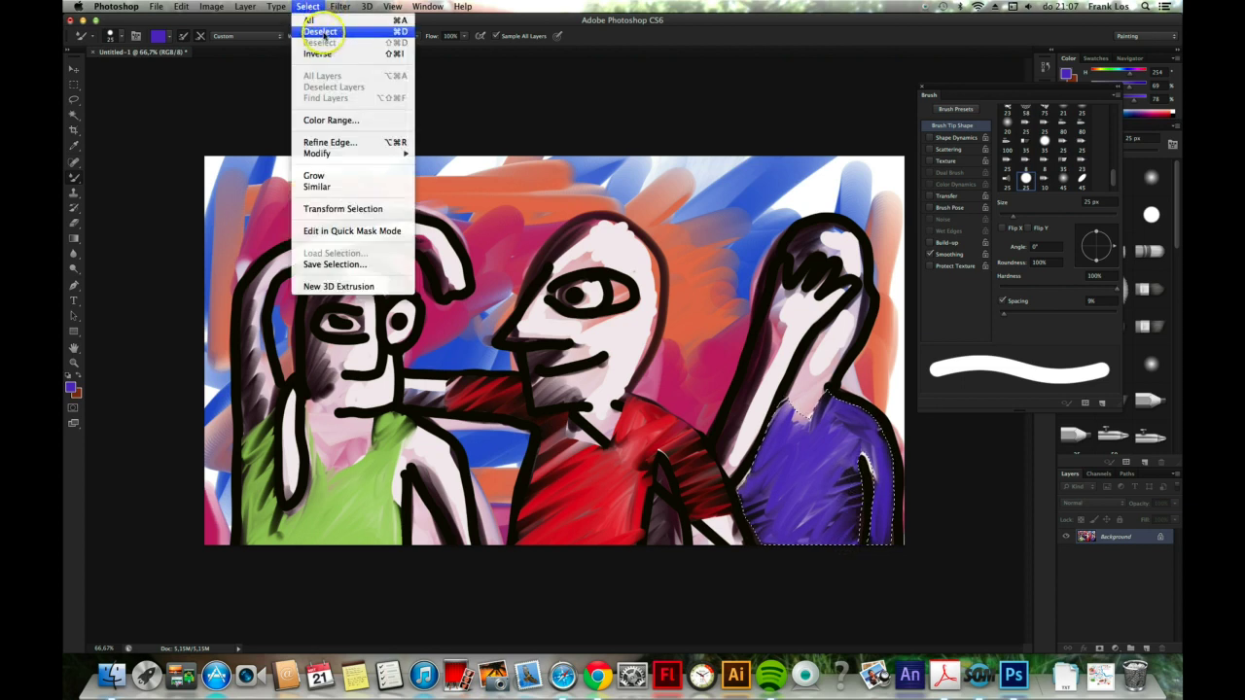
Deselect, set Mixer Brush wetness to 0%, and choose near-black
click(326, 32)
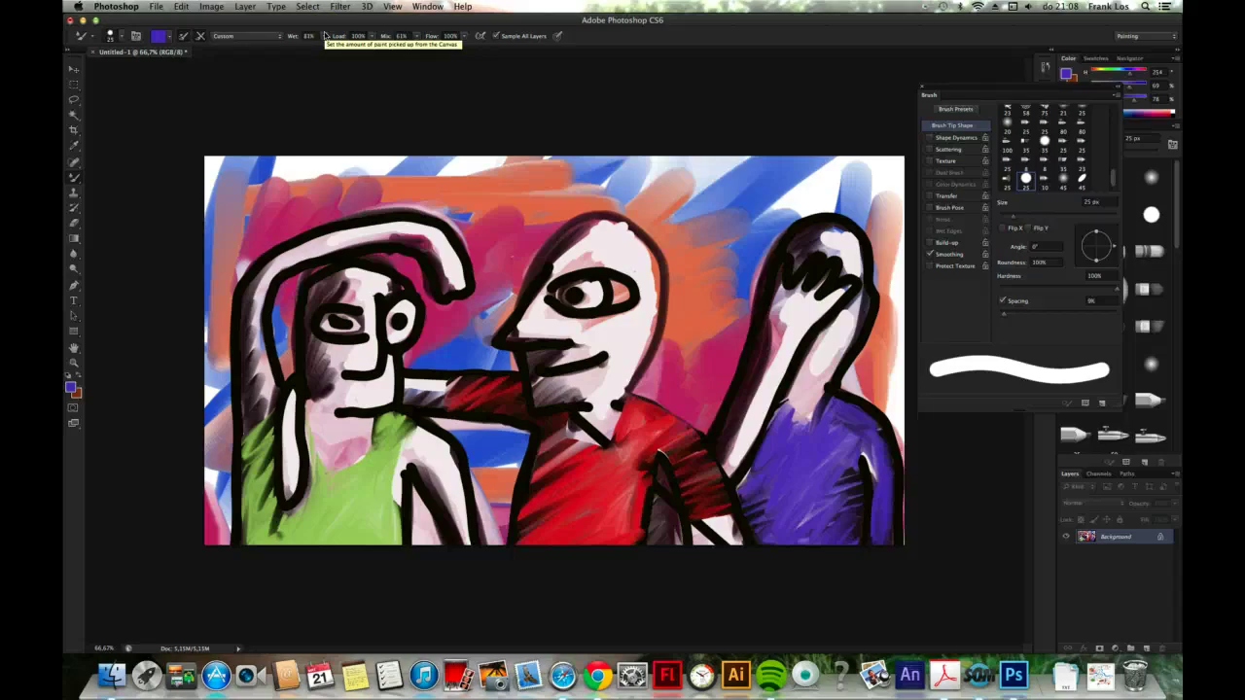
click(325, 35)
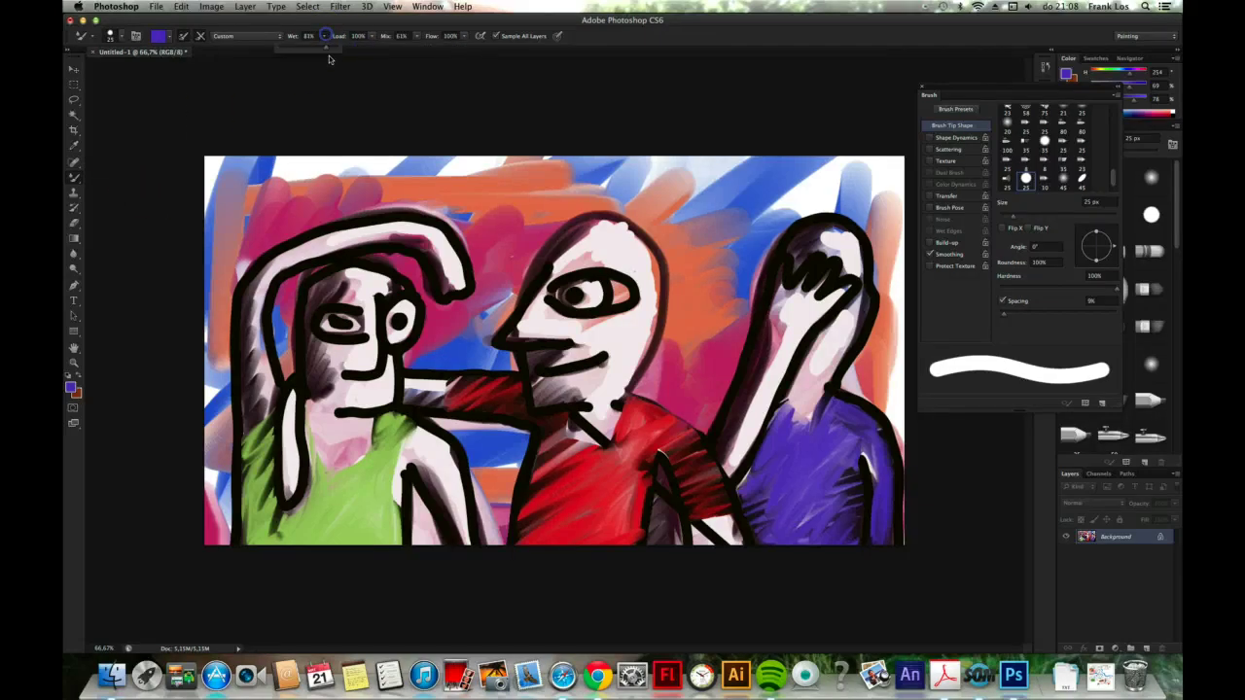
drag(325, 47, 274, 46)
mouse_move(607, 493)
mouse_down()
mouse_move(637, 590)
mouse_move(604, 640)
mouse_up()
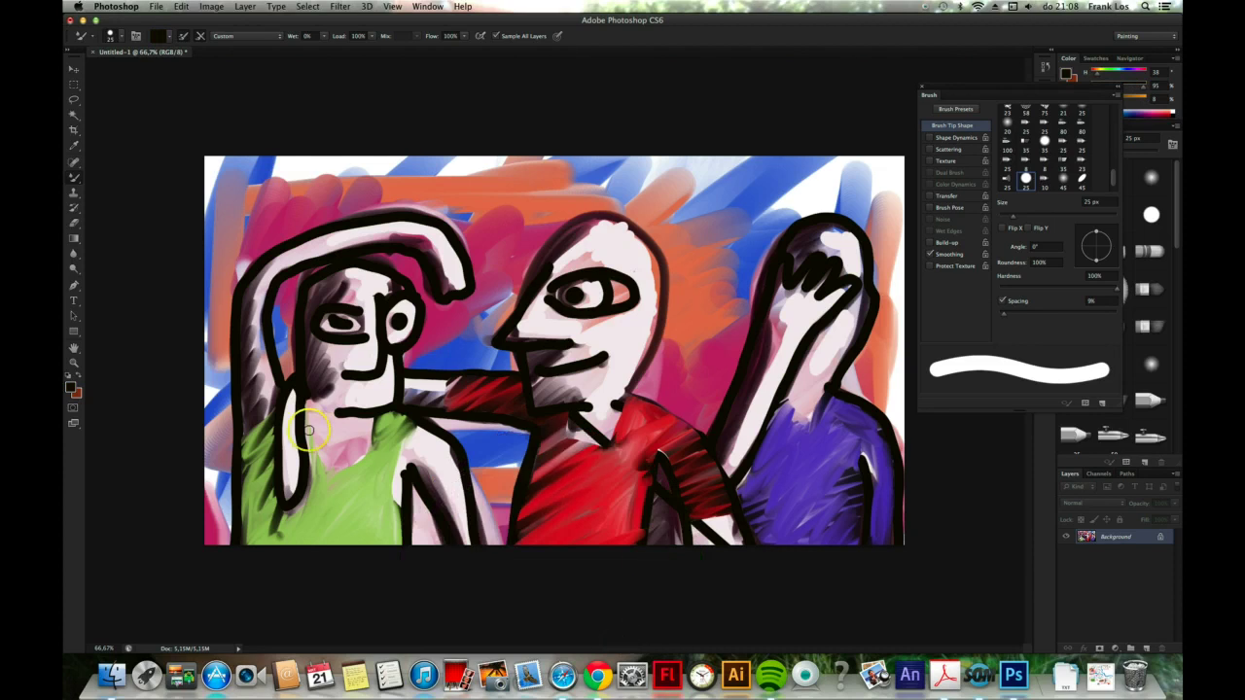
Trace black lines on the green shoulder, red arm's end, neck, and purple collar and shoulder
mouse_move(328, 475)
mouse_down()
mouse_move(368, 442)
mouse_move(374, 416)
mouse_move(403, 517)
mouse_up()
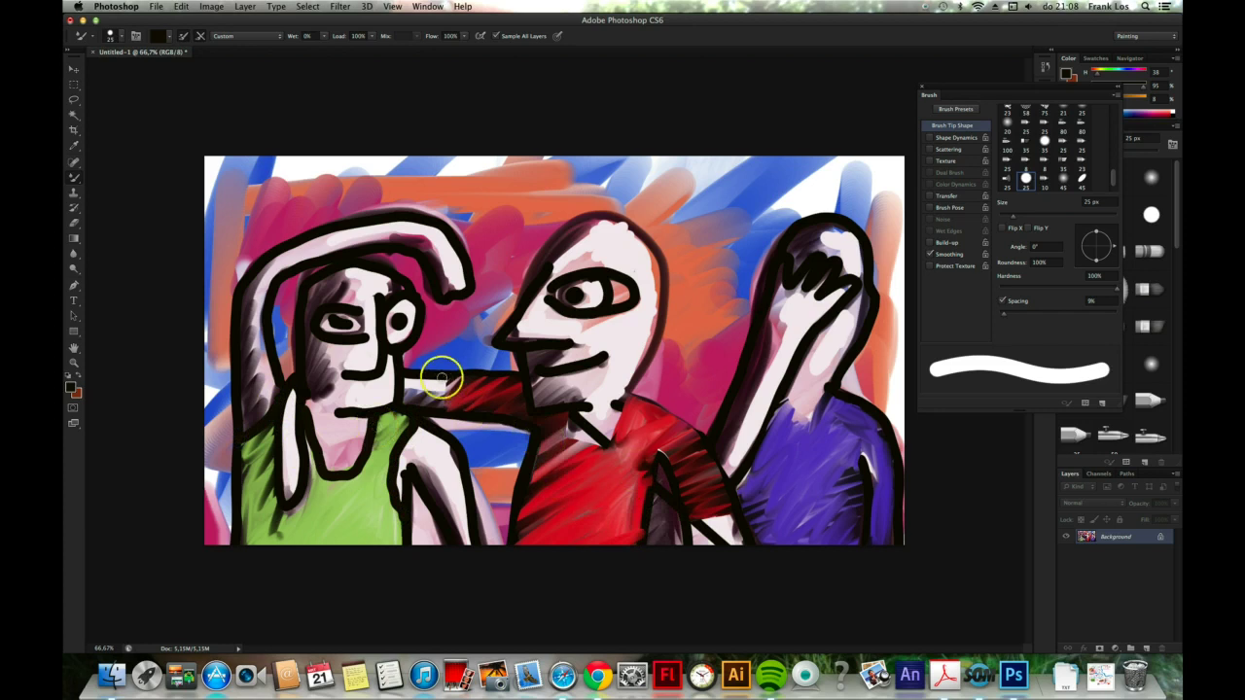
drag(447, 371, 449, 418)
mouse_move(611, 445)
mouse_down()
mouse_move(570, 415)
mouse_move(605, 447)
mouse_move(624, 394)
mouse_move(718, 451)
mouse_up()
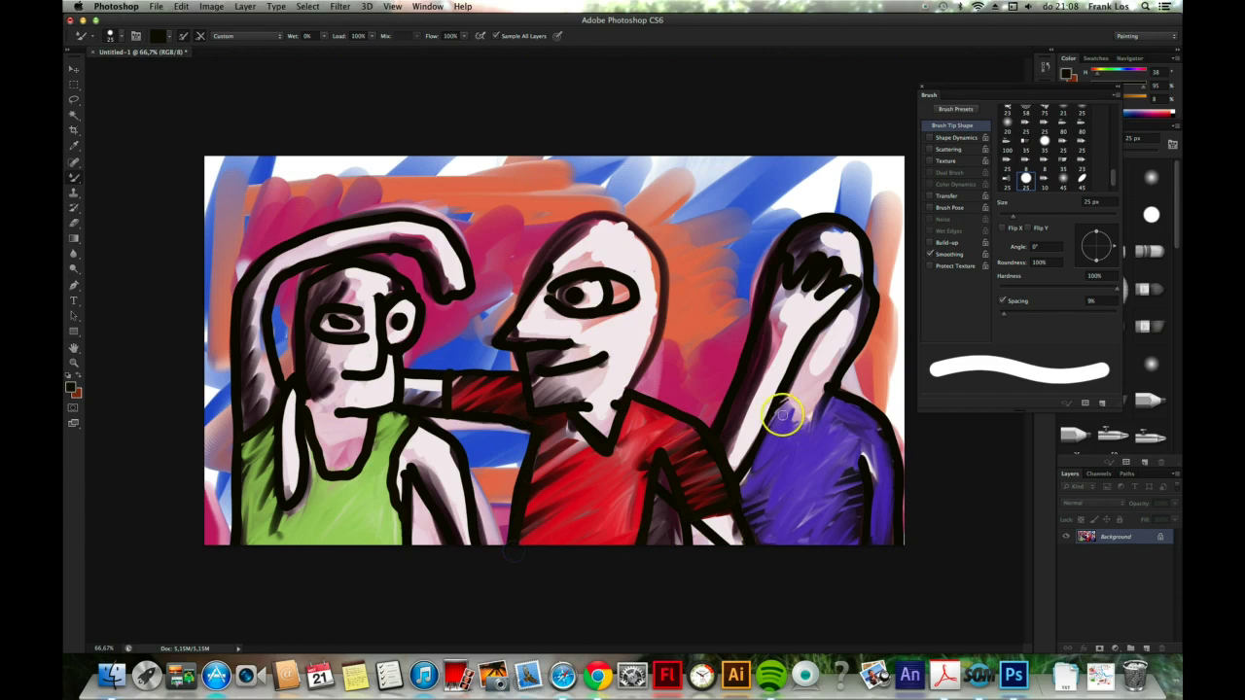
mouse_move(807, 432)
mouse_down()
mouse_move(827, 389)
mouse_move(825, 459)
mouse_move(758, 452)
mouse_up()
drag(838, 418, 868, 498)
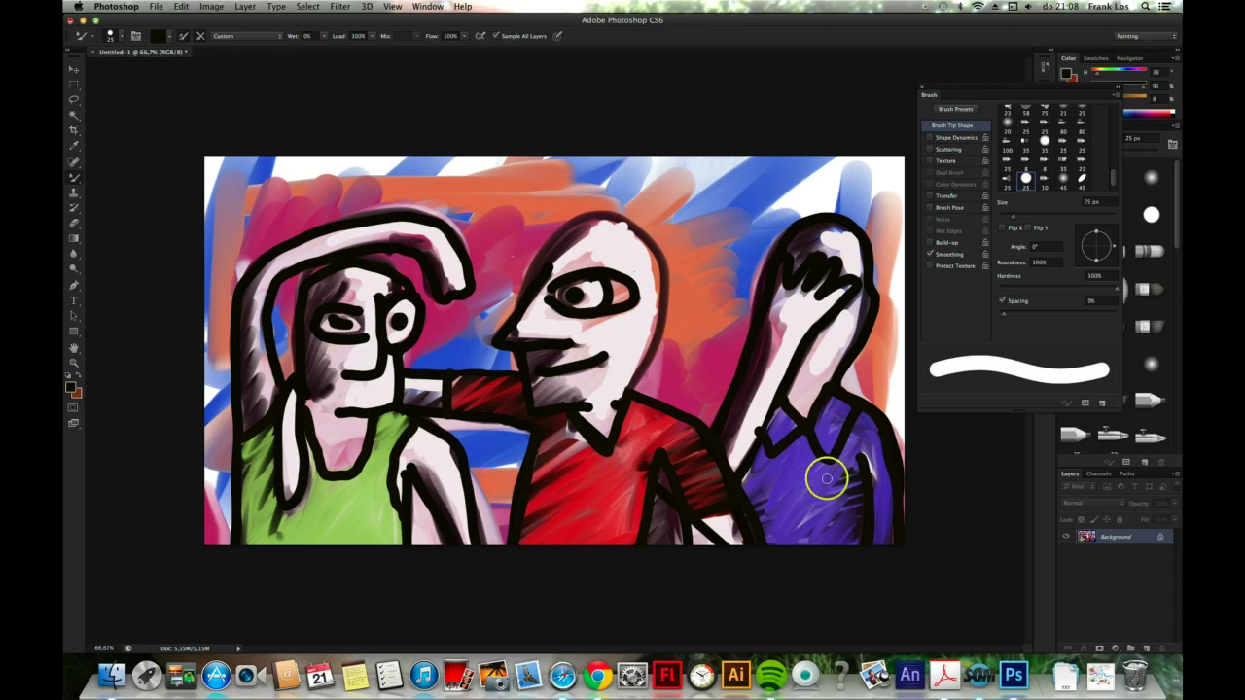
Dot two black buttons on the purple shirt, thicken the middle head's right edge, dab its chin
click(800, 463)
click(801, 510)
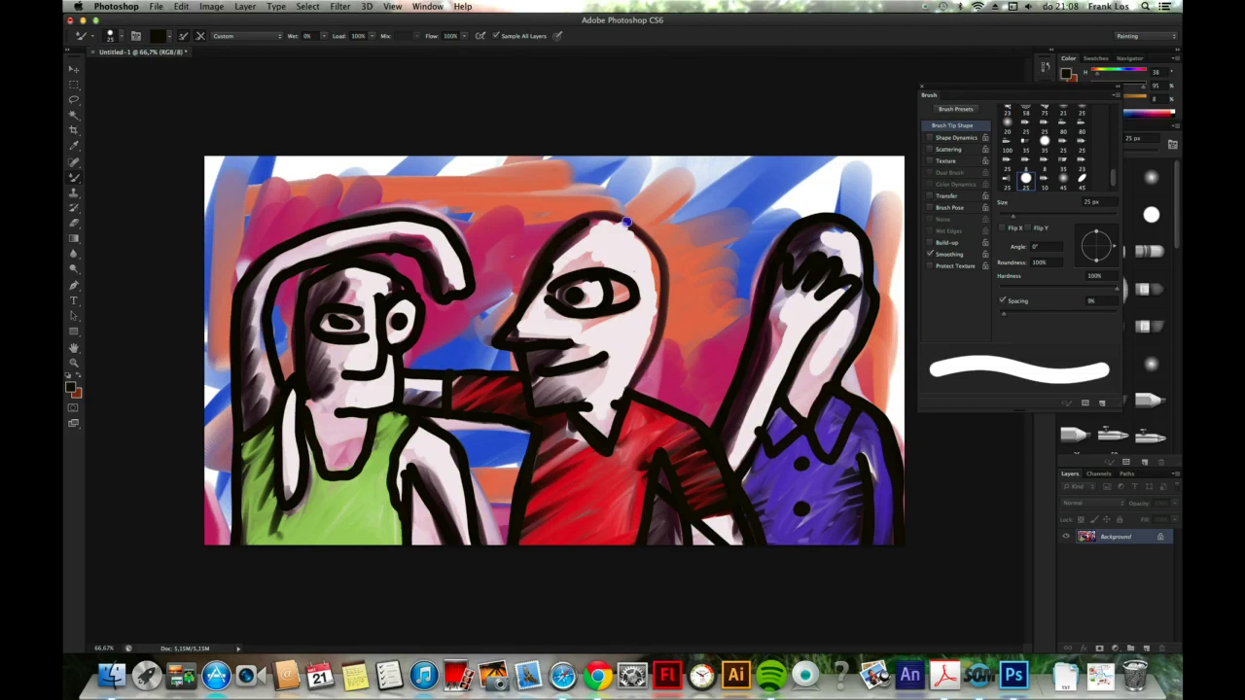
mouse_move(627, 223)
mouse_down()
mouse_move(671, 287)
mouse_move(637, 387)
mouse_up()
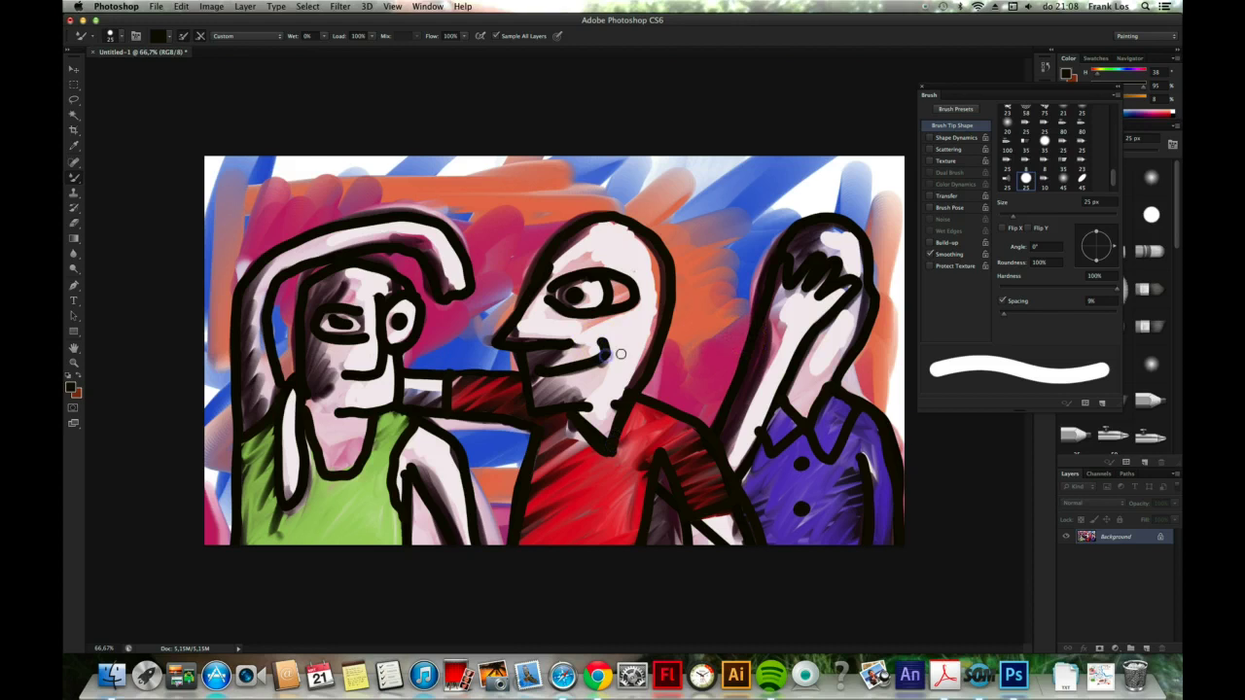
click(561, 384)
Lasso the background by the raised arm and load a darker, muted colour with reduced Load
click(74, 99)
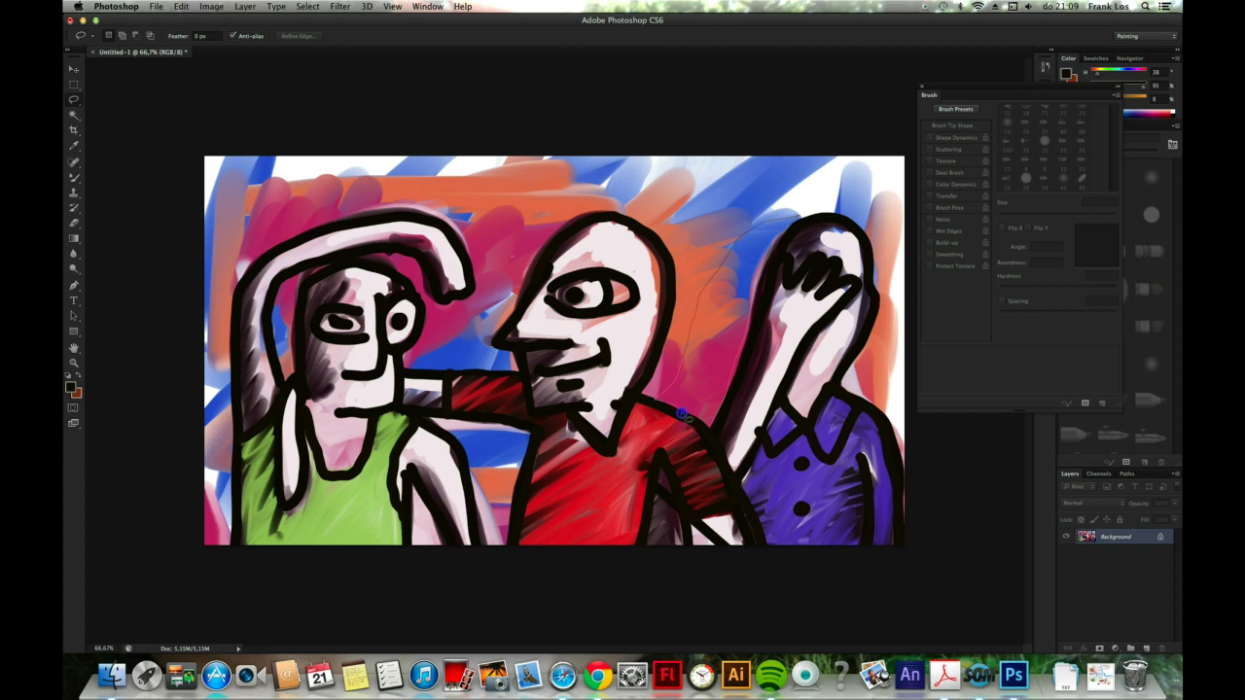
drag(711, 427, 709, 426)
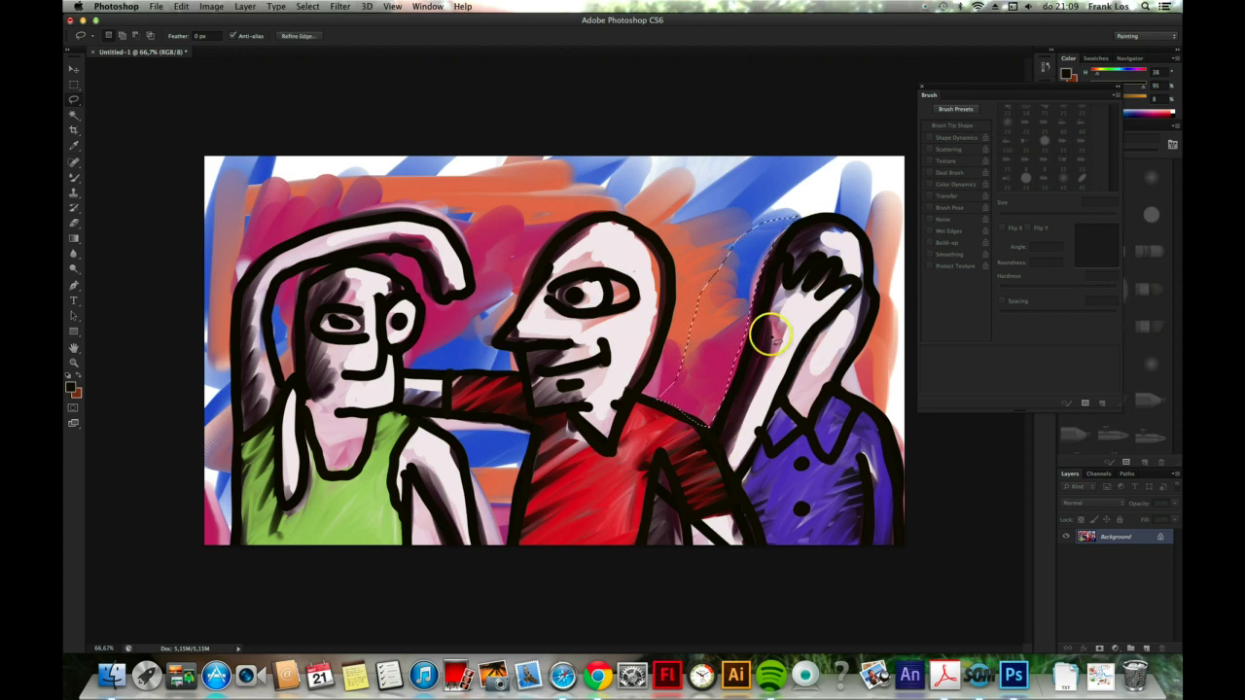
click(75, 177)
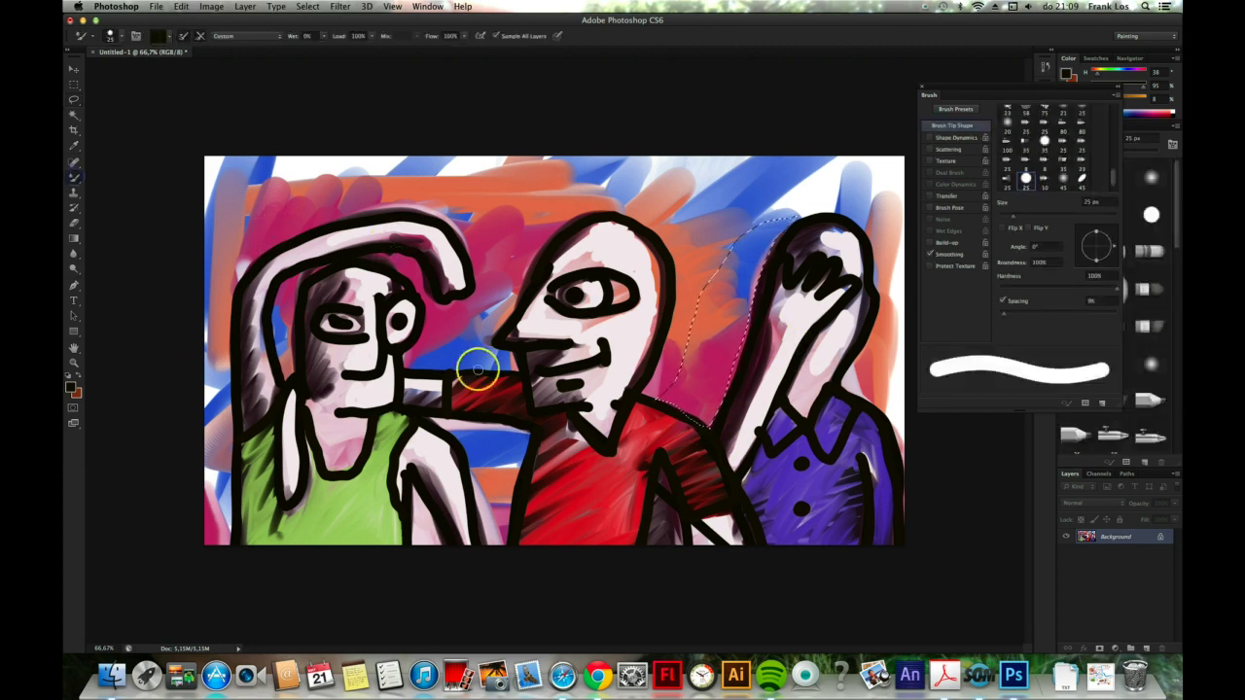
ctrl+alt+super+click(603, 356)
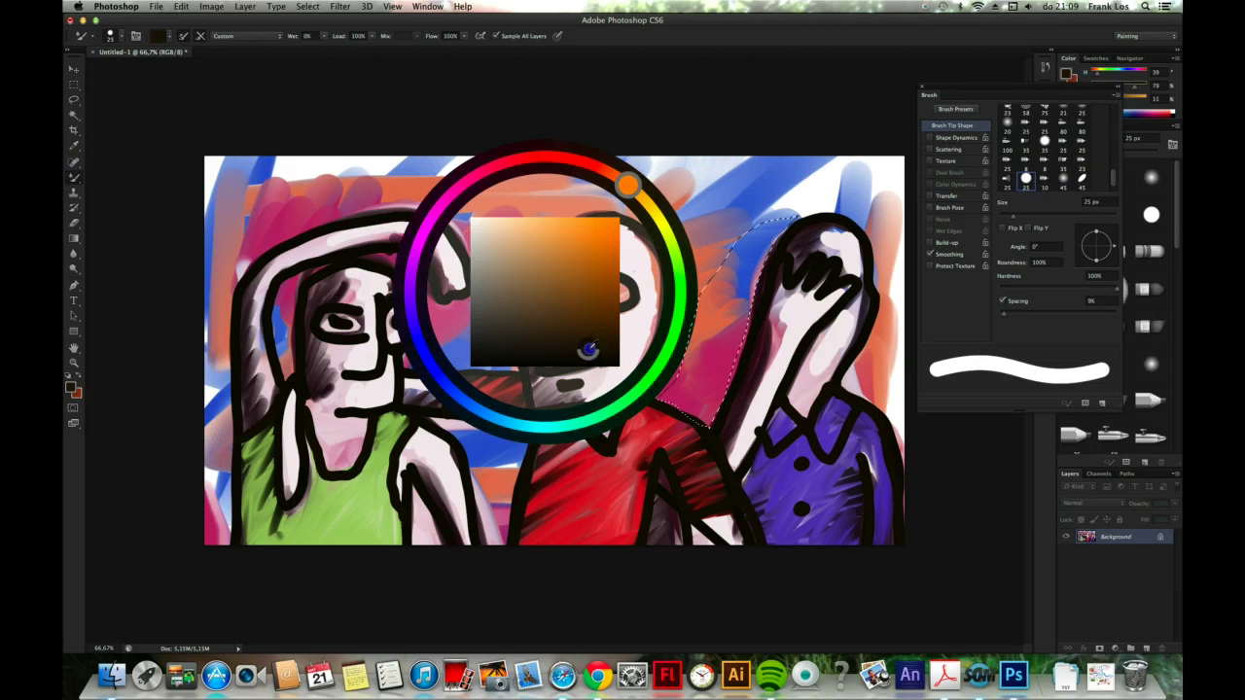
drag(588, 348, 608, 358)
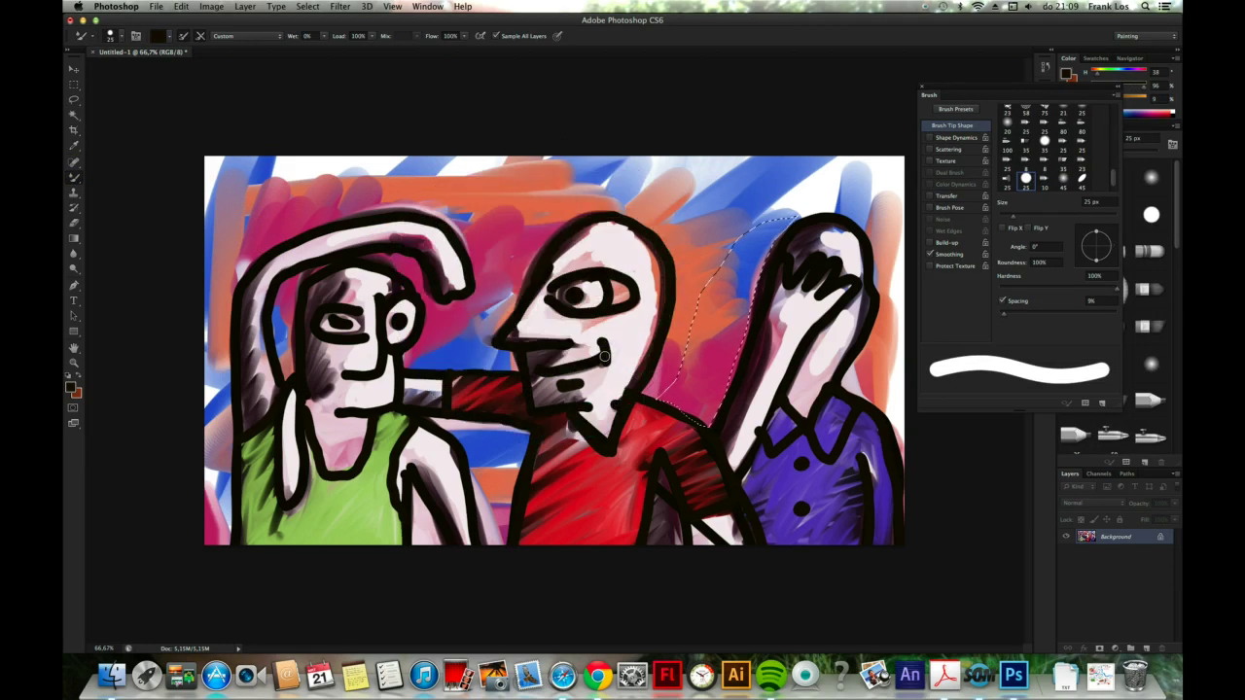
click(374, 39)
drag(338, 55, 328, 52)
click(379, 39)
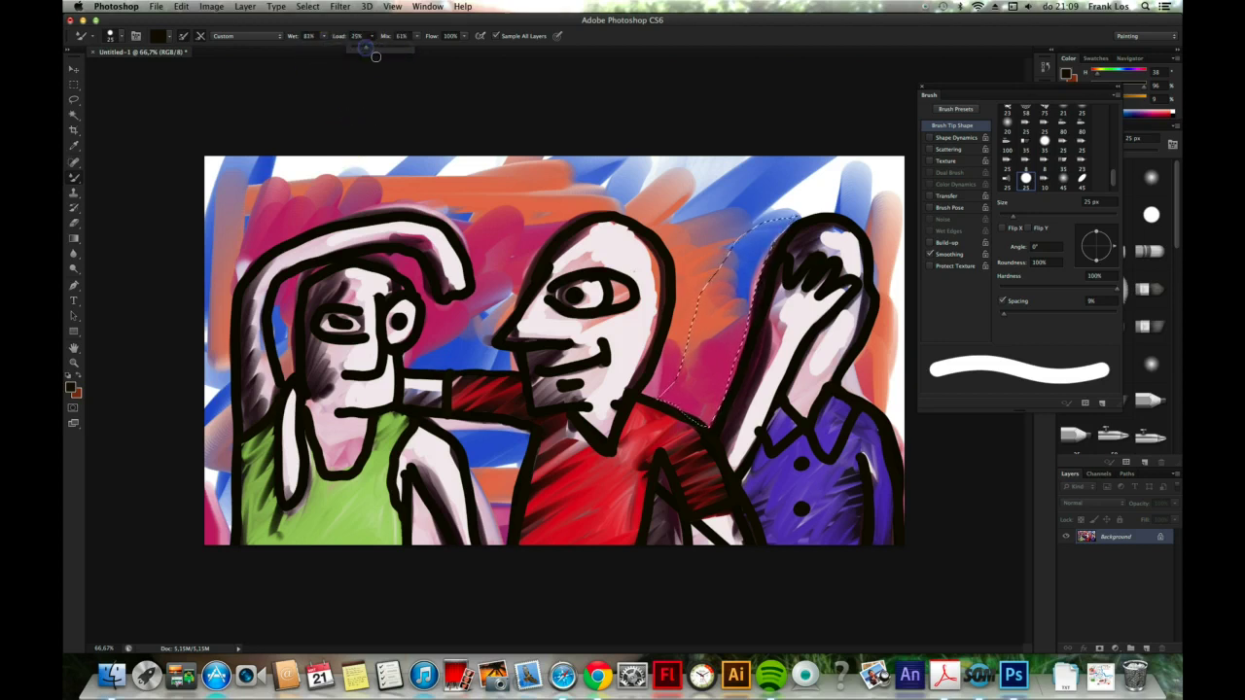
Raise the Mix and smear dark shading into the selected background beside the raised arm
drag(385, 56, 439, 50)
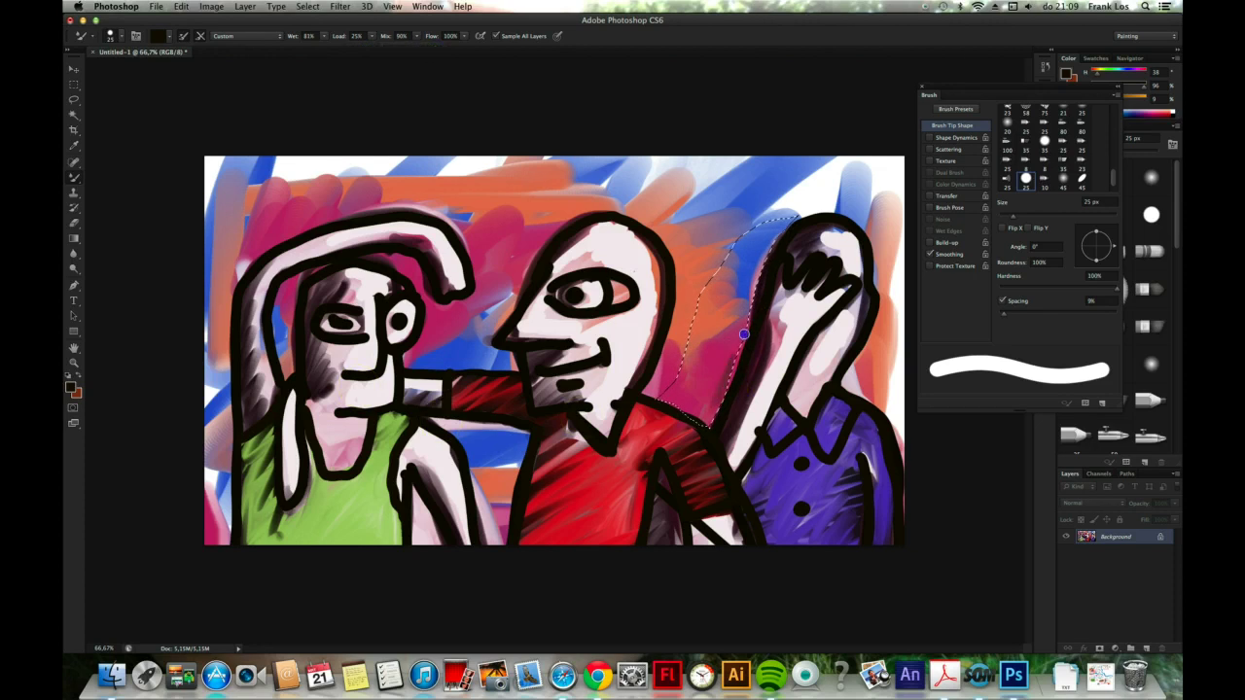
right_click(736, 311)
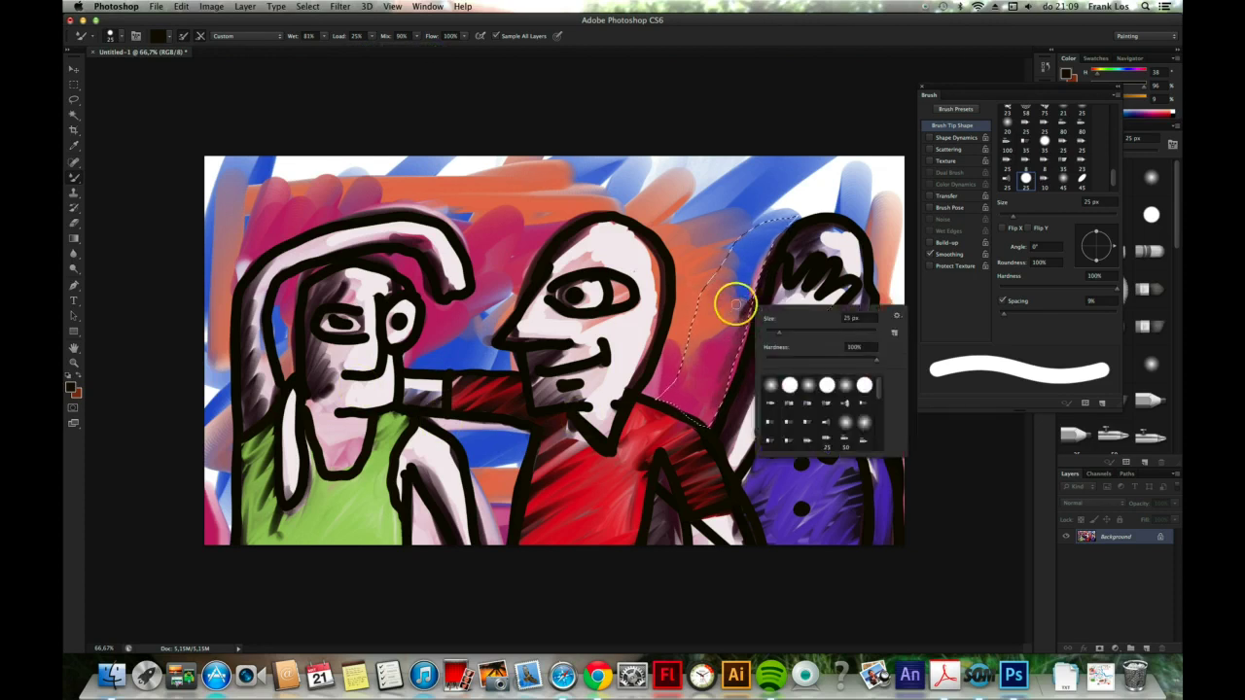
key(Escape)
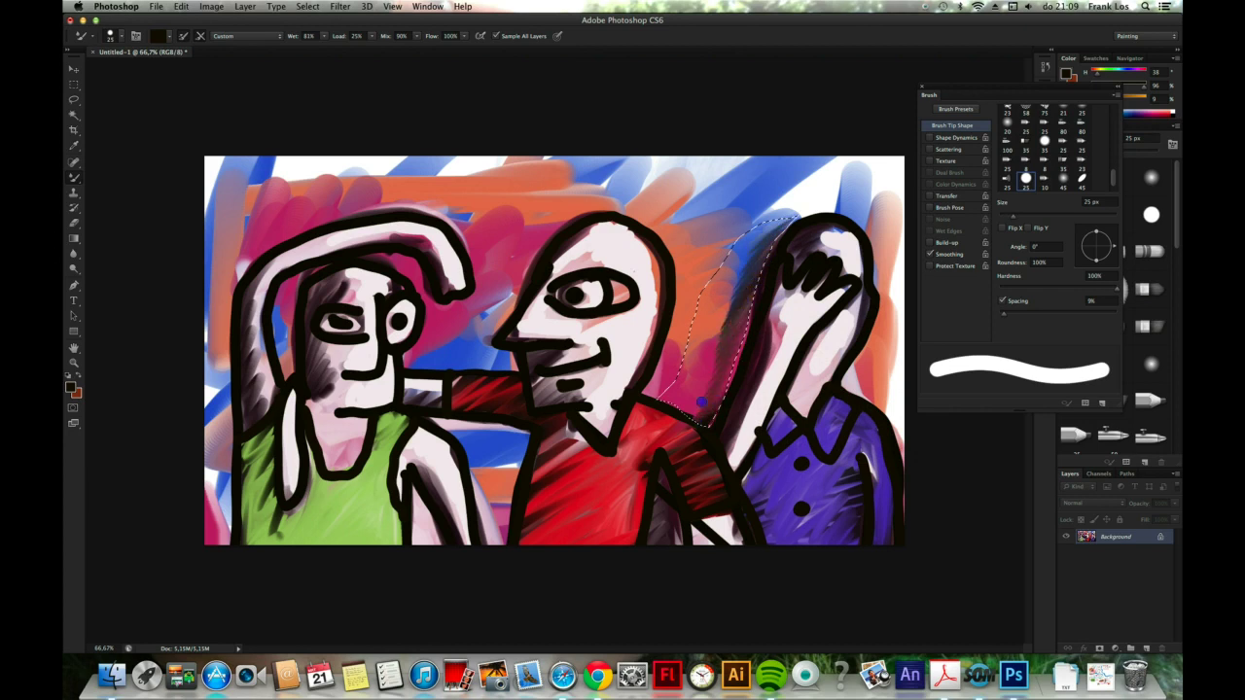
mouse_move(707, 324)
mouse_down()
mouse_move(718, 292)
mouse_move(666, 397)
mouse_move(768, 222)
mouse_up()
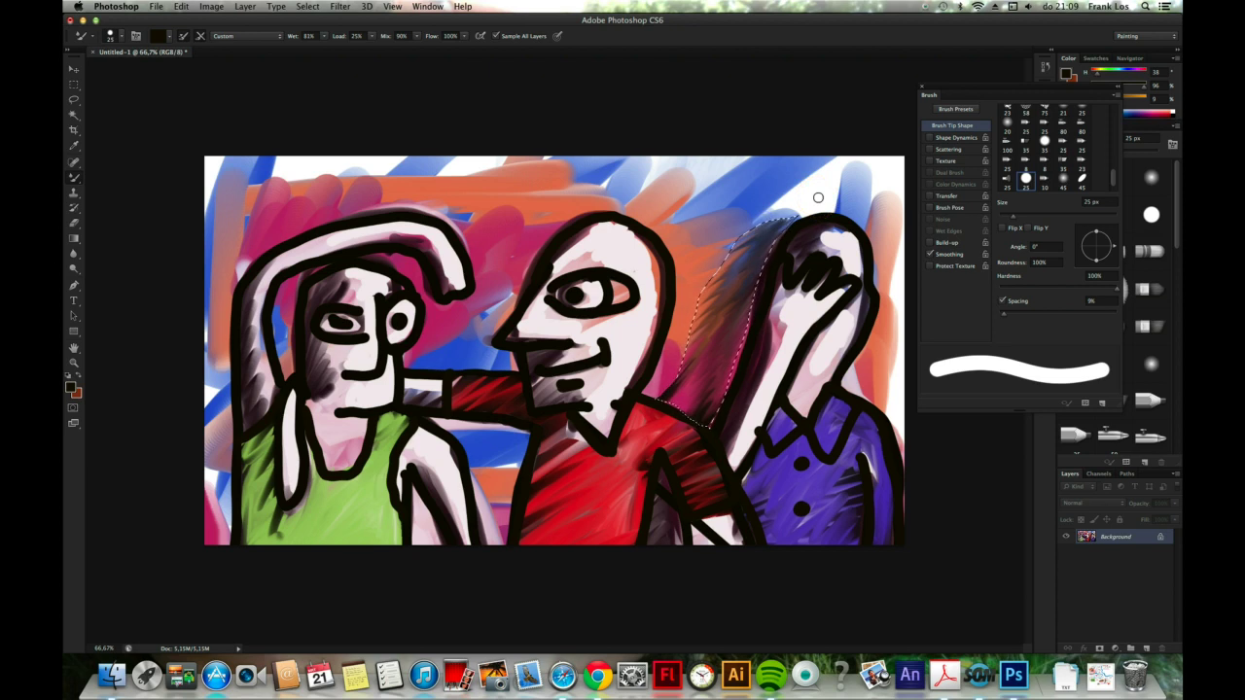
Clear the selection and return to the Lasso tool
click(309, 6)
click(321, 32)
click(73, 99)
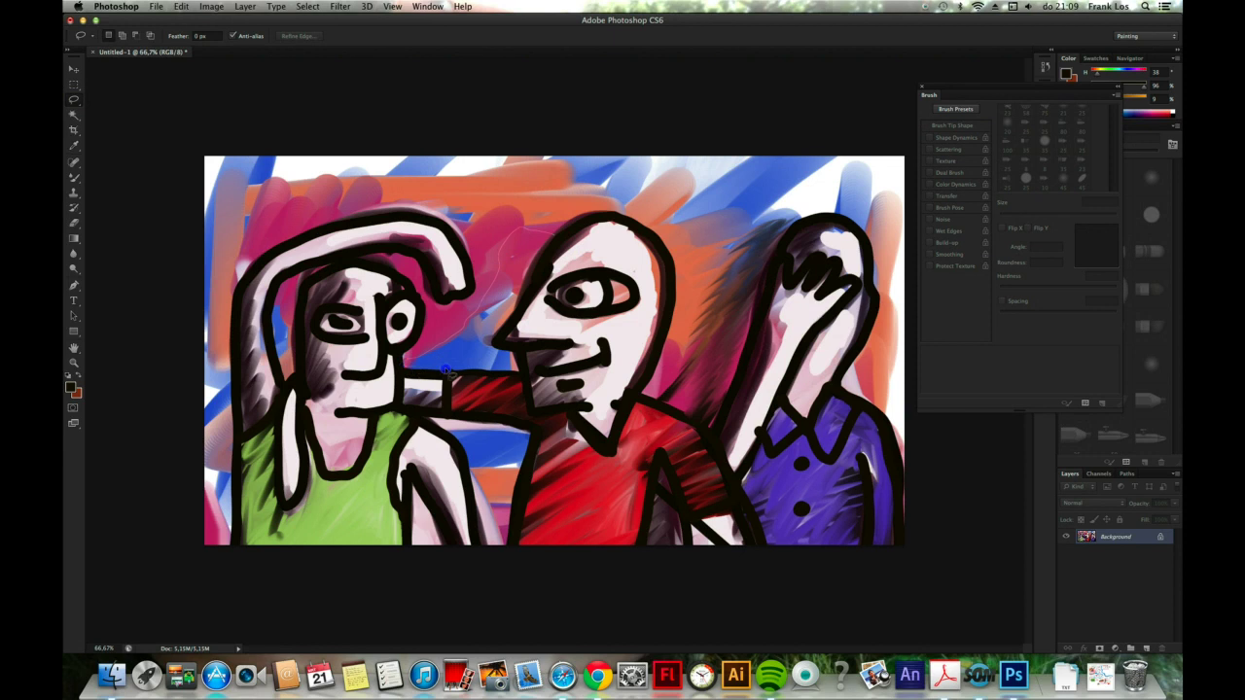
Lasso the background between the two left faces and paint it darker blue with the Mixer Brush
drag(523, 282, 559, 238)
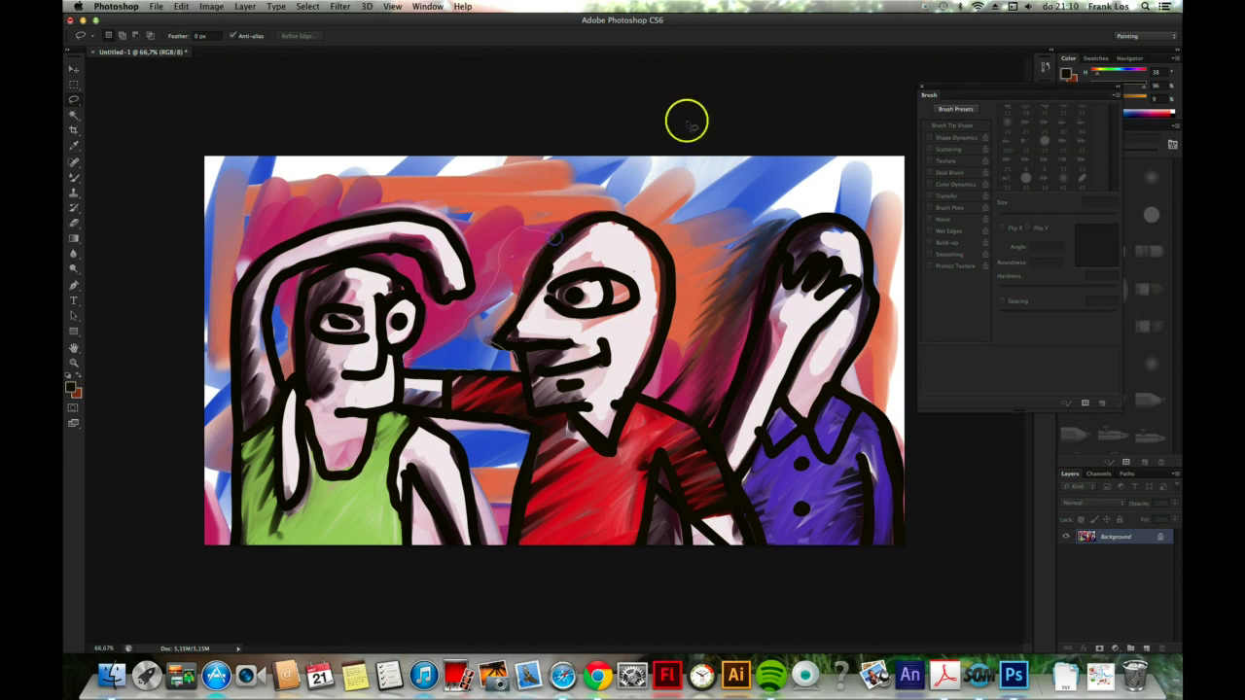
click(75, 178)
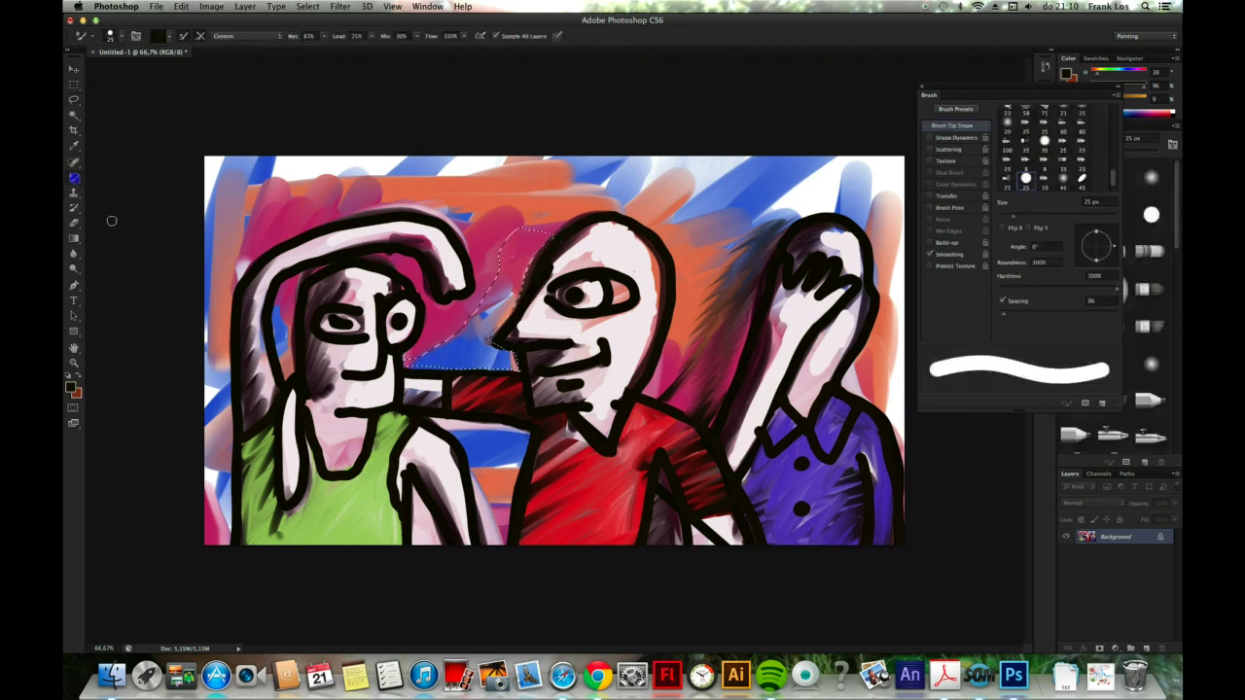
mouse_move(516, 257)
mouse_down()
mouse_move(470, 362)
mouse_move(493, 372)
mouse_move(470, 336)
mouse_up()
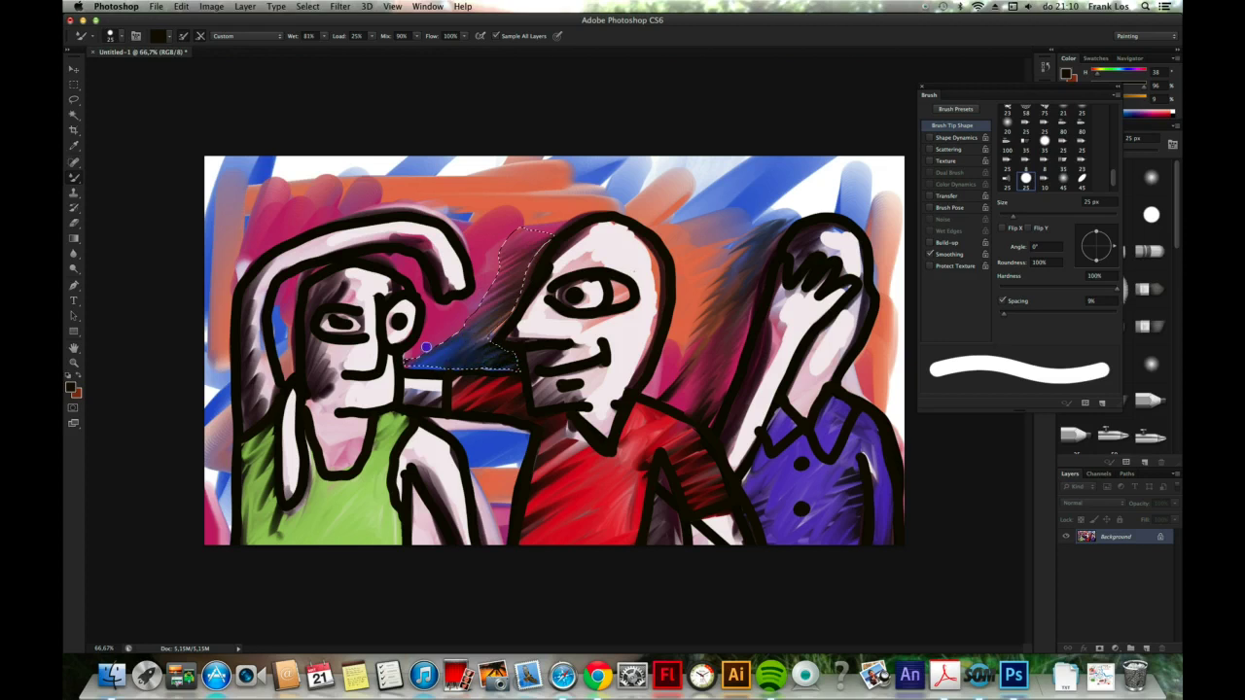
Deselect, then lasso the gap between the green and red shirts
click(73, 99)
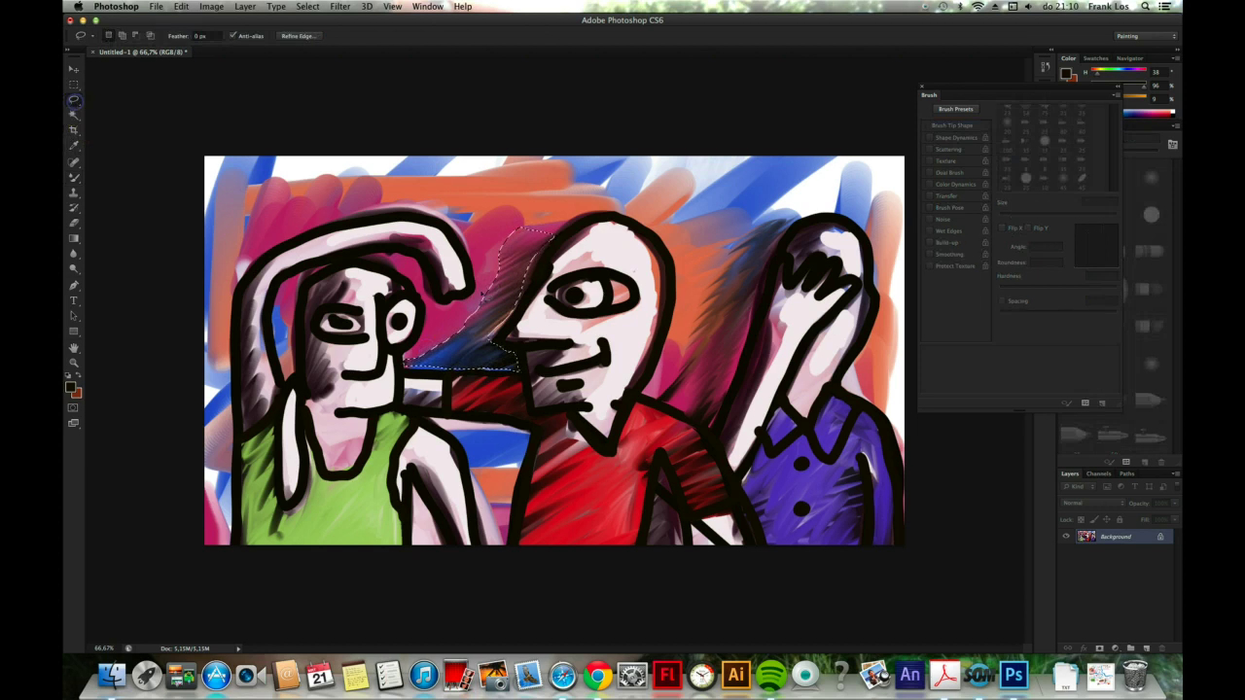
click(431, 416)
drag(512, 452, 467, 402)
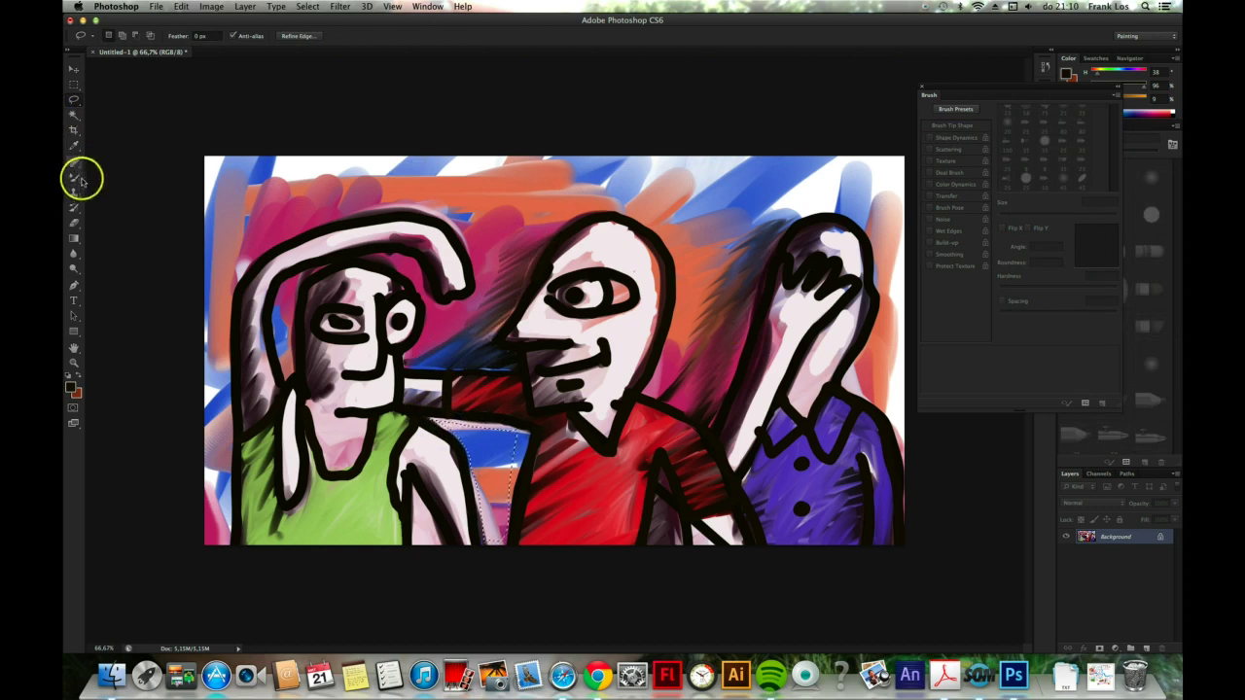
Darken the selected gap between the green and red shirts with Mixer Brush strokes
click(78, 180)
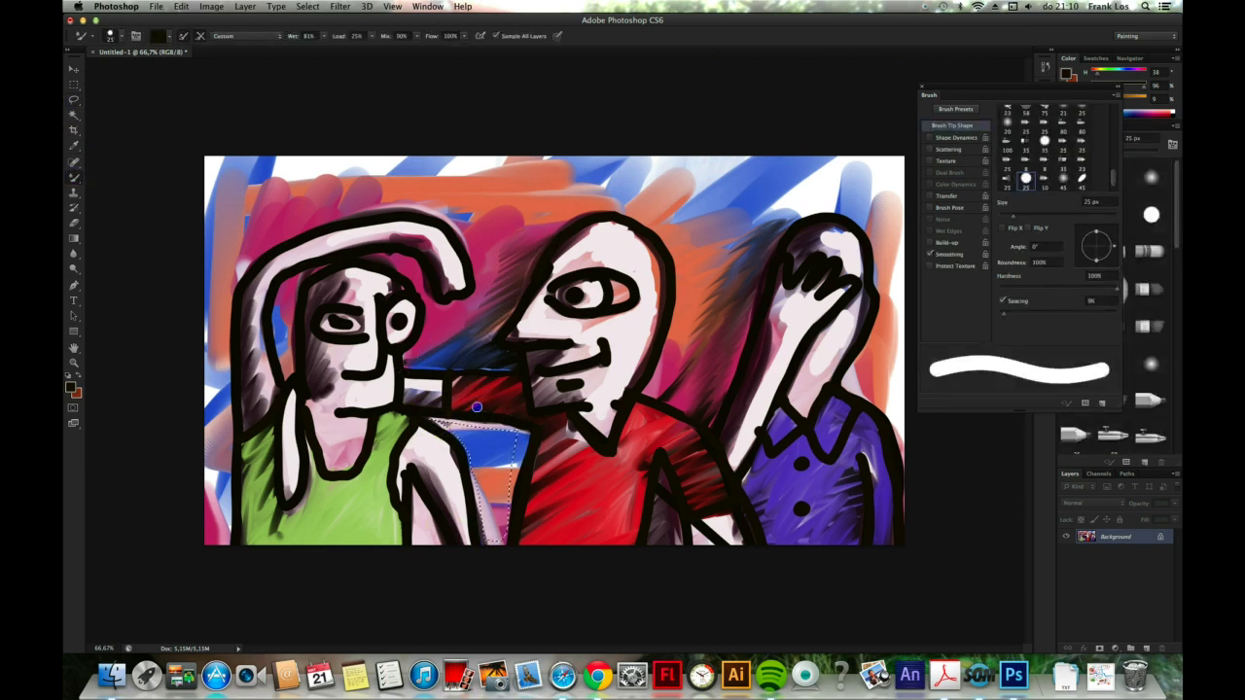
drag(462, 448, 516, 471)
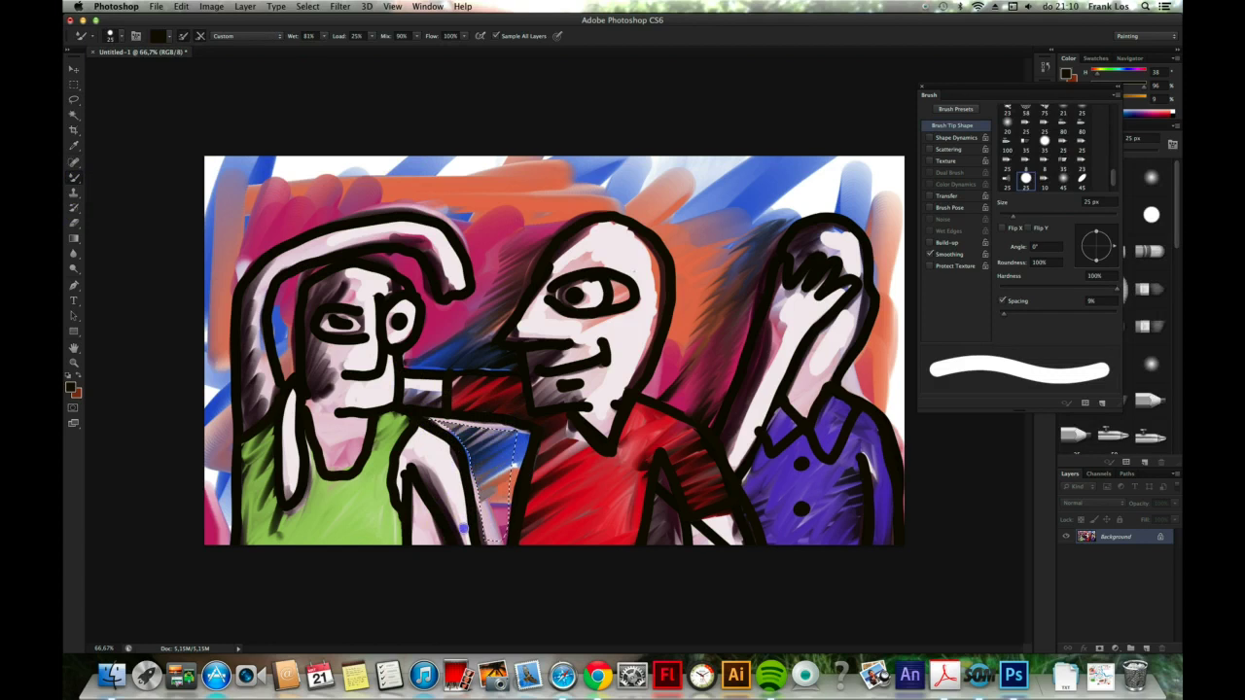
drag(463, 528, 468, 554)
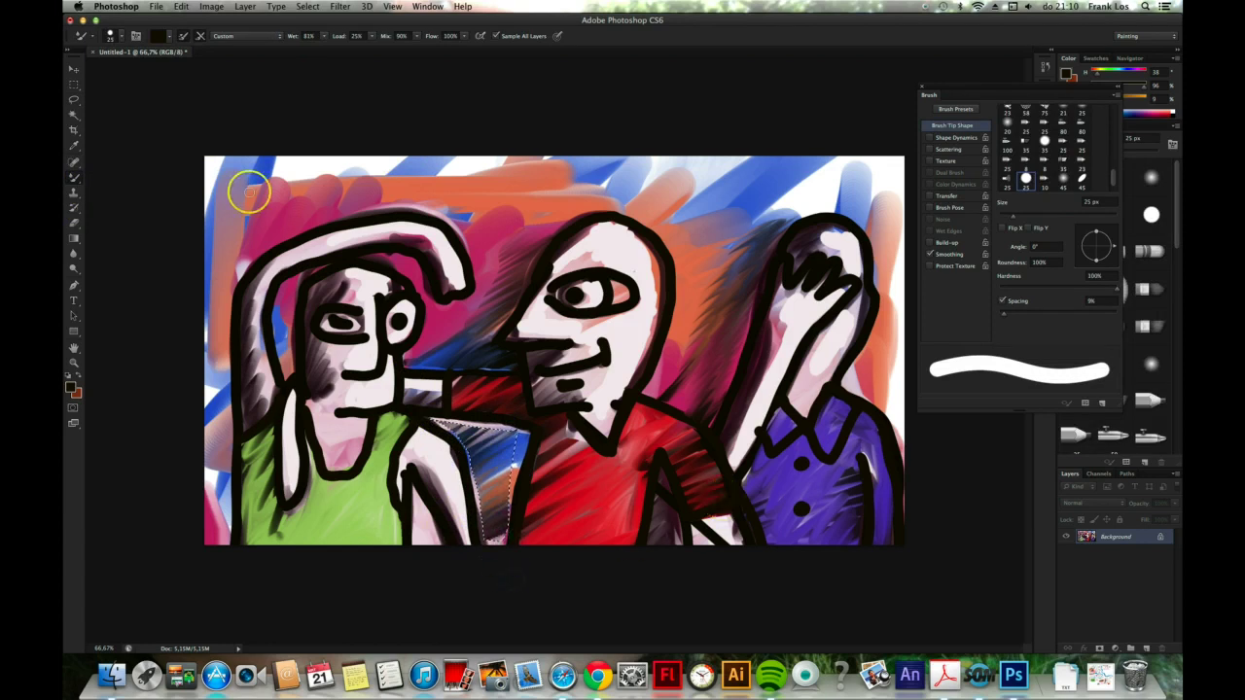
Deselect, then lasso a thin strip beside the left side of the first face
click(74, 100)
click(268, 279)
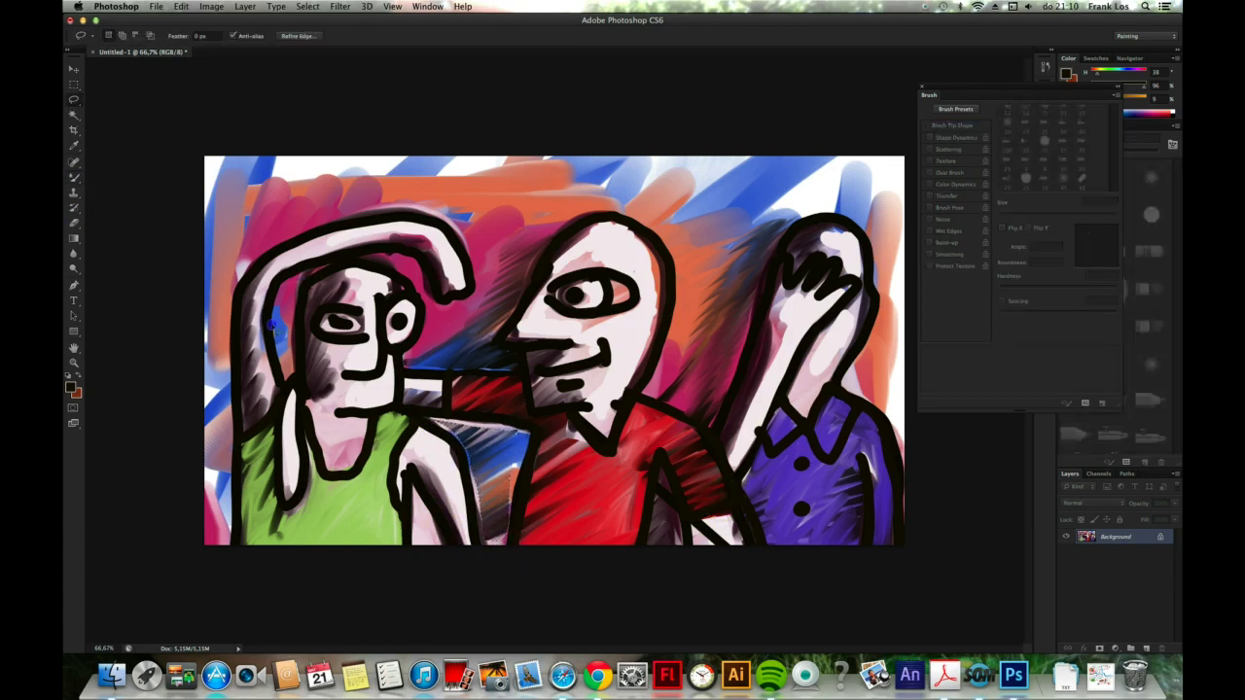
drag(292, 332, 296, 276)
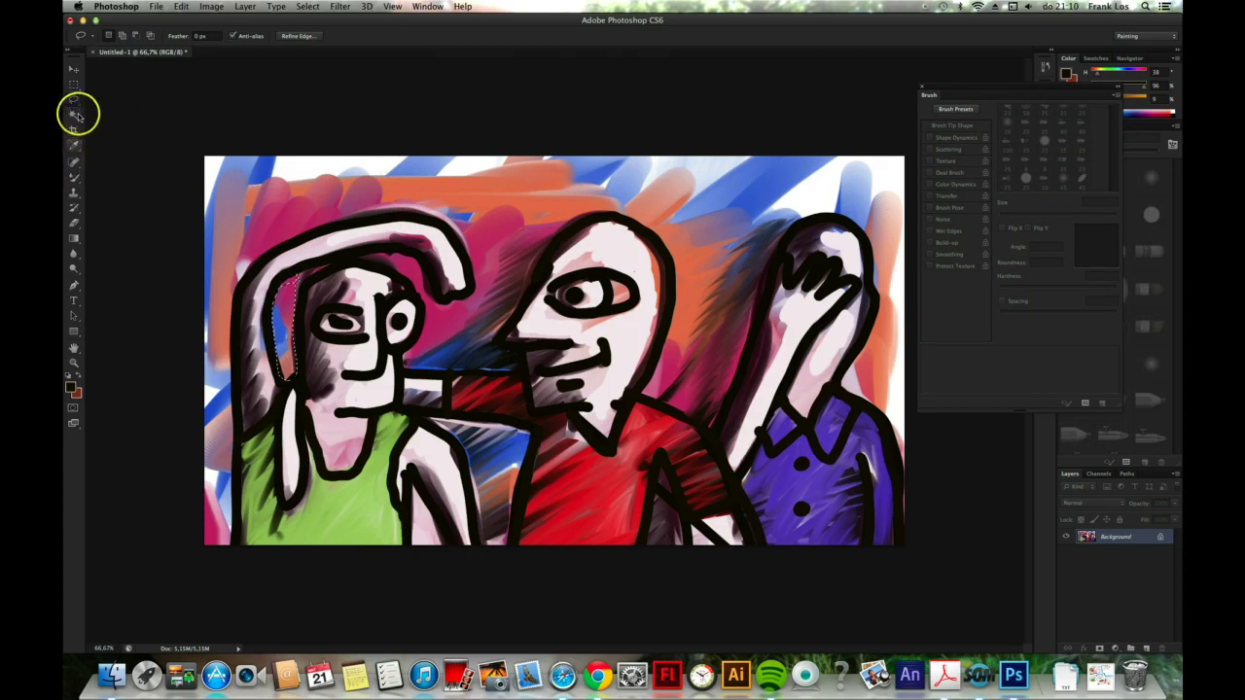
Replace the old selection with a narrow lasso strip along the left canvas edge
click(76, 179)
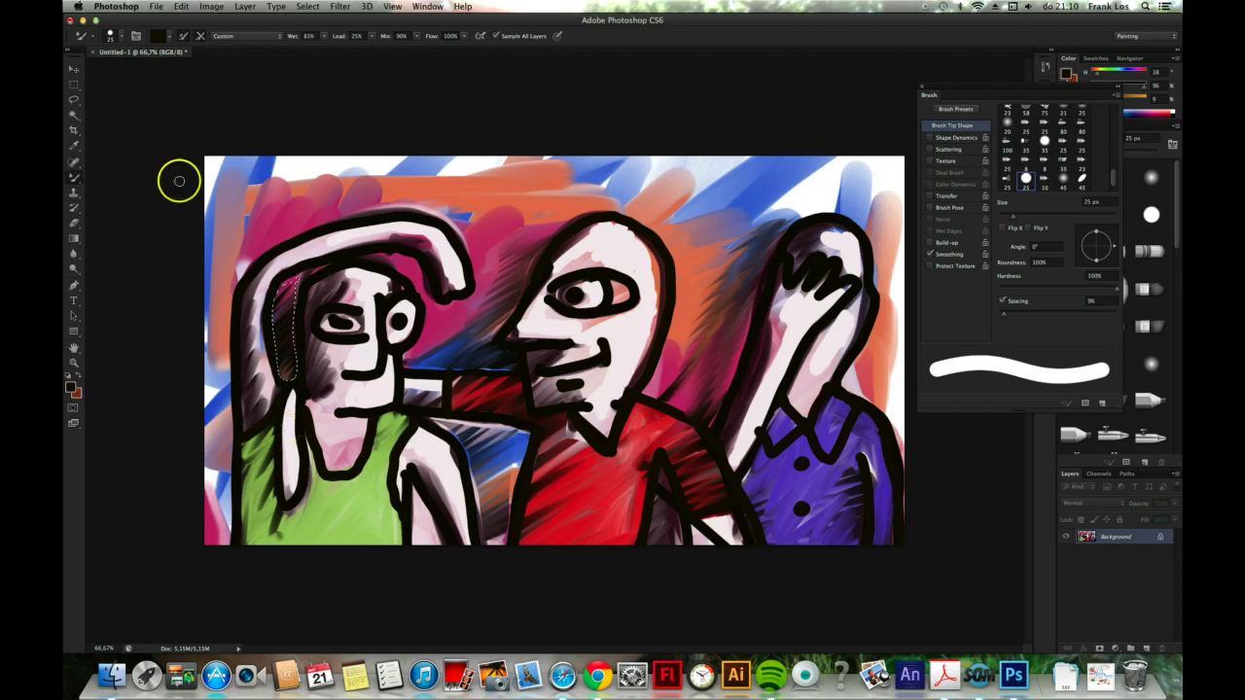
click(75, 101)
click(230, 305)
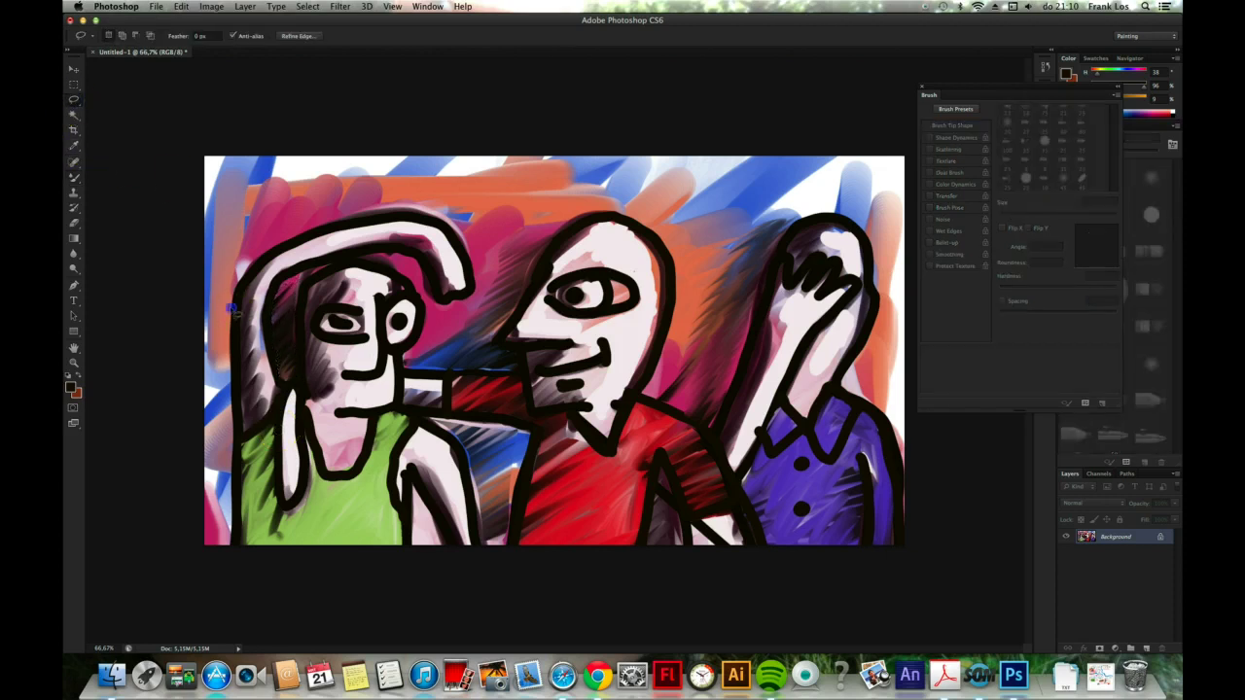
mouse_move(209, 323)
mouse_down()
mouse_move(250, 261)
mouse_move(232, 267)
mouse_up()
drag(233, 382, 244, 244)
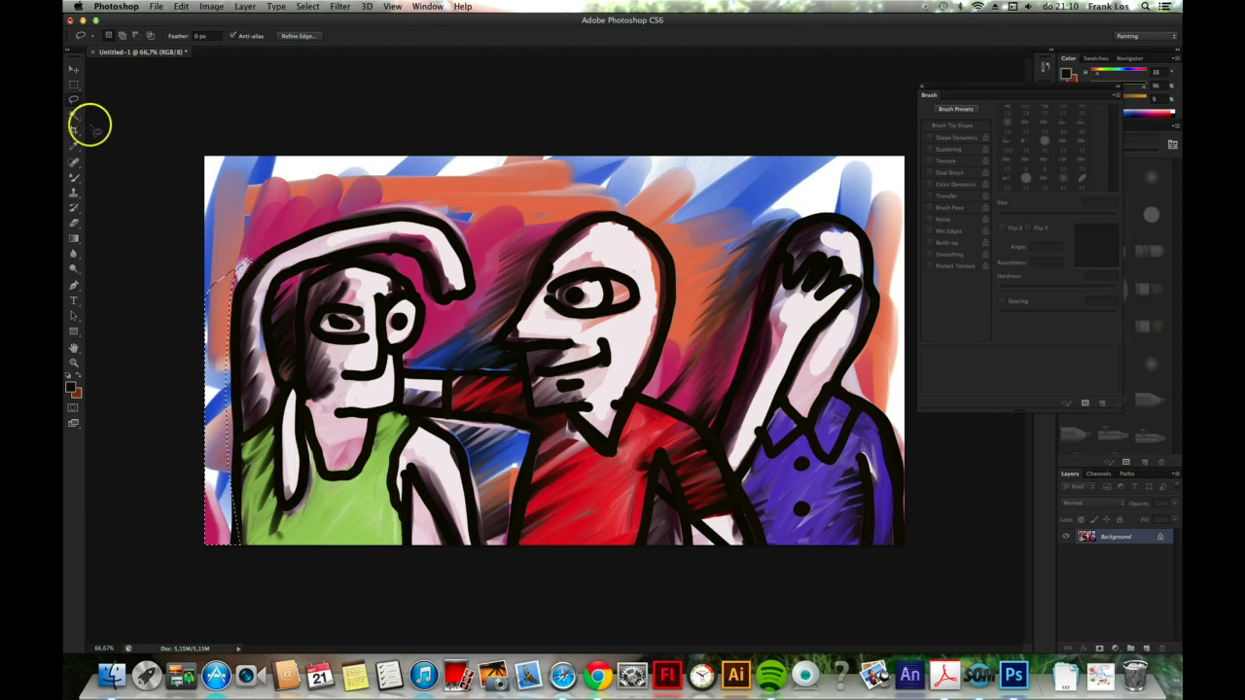
Smear darker shading down the left-edge strip with the Mixer Brush
click(77, 166)
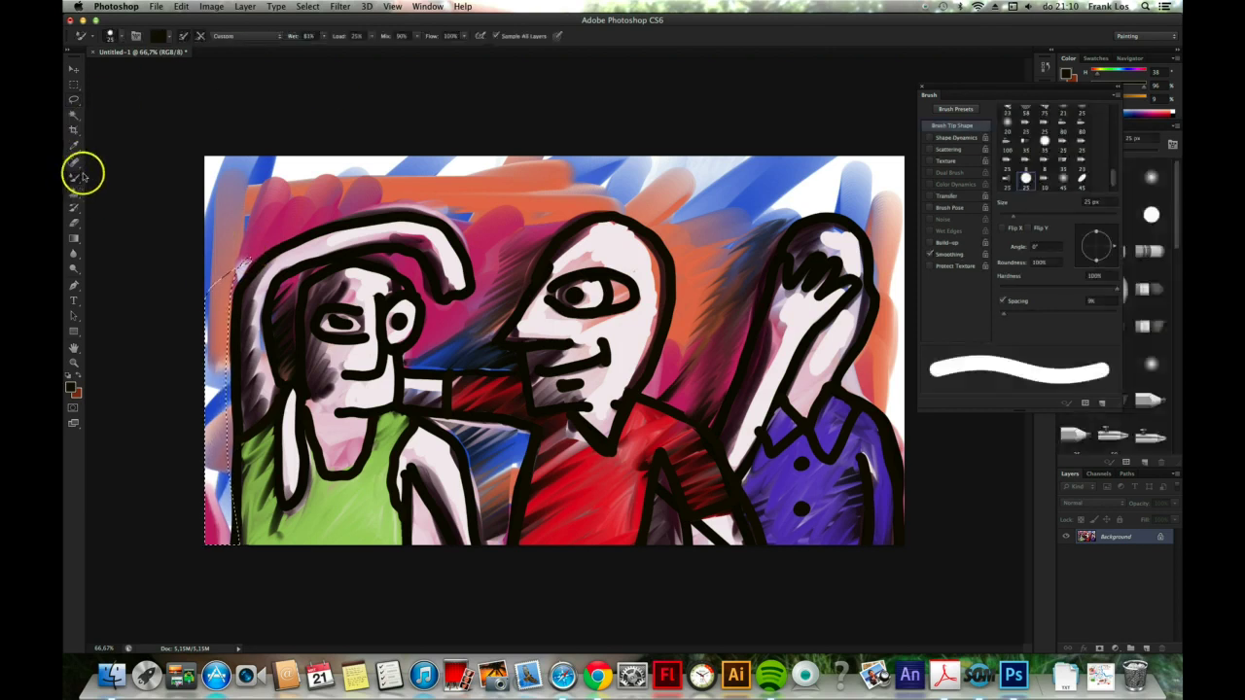
drag(243, 282, 239, 543)
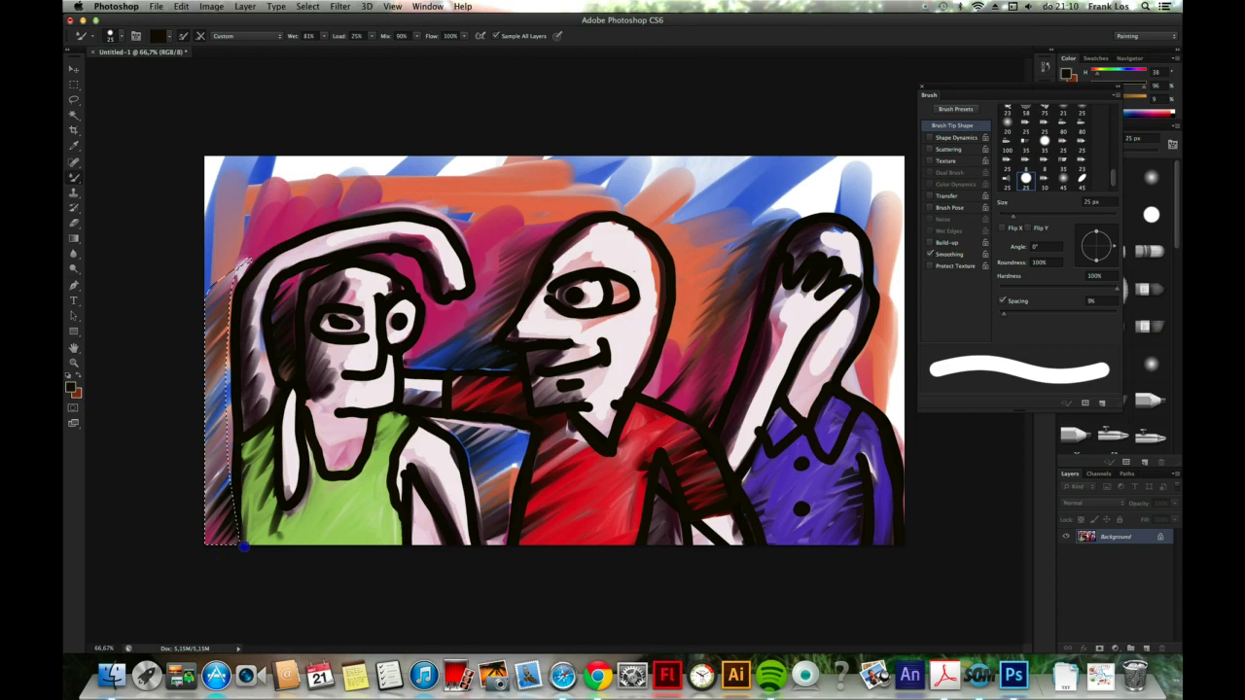
click(307, 6)
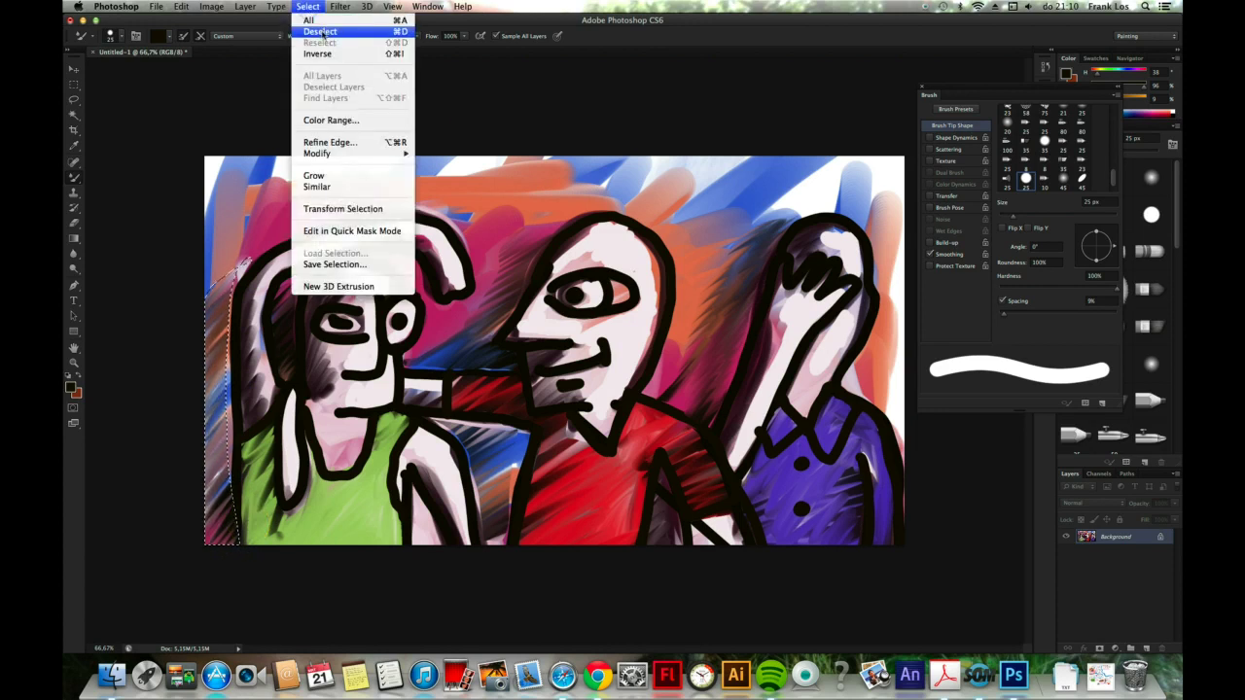
Choose Select > Deselect to clear the left-edge selection
click(322, 32)
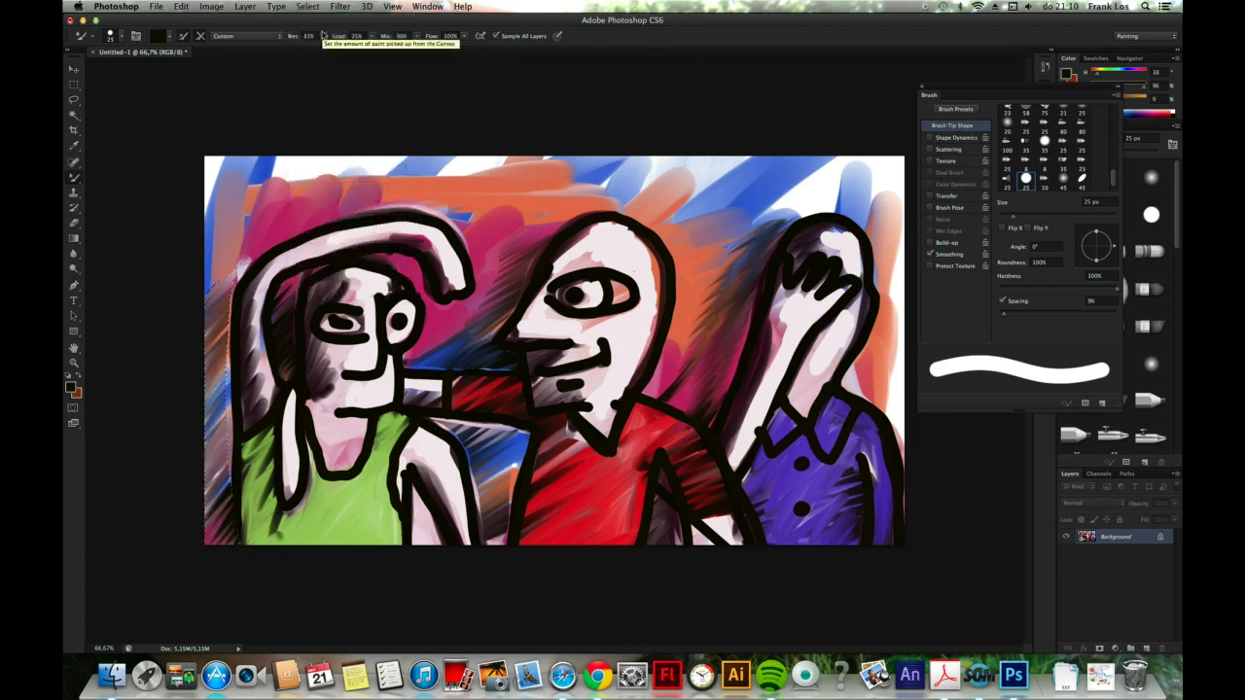